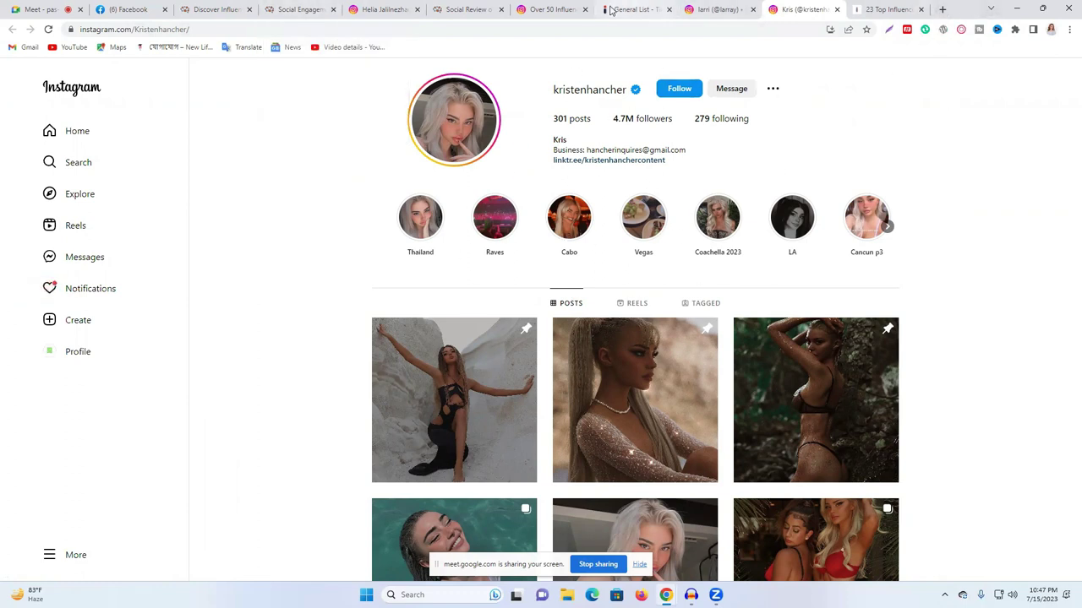
- Move the General List tab to third place and the Social Review tab to fourth
left_click(553, 9)
left_click_drag(629, 9, 227, 17)
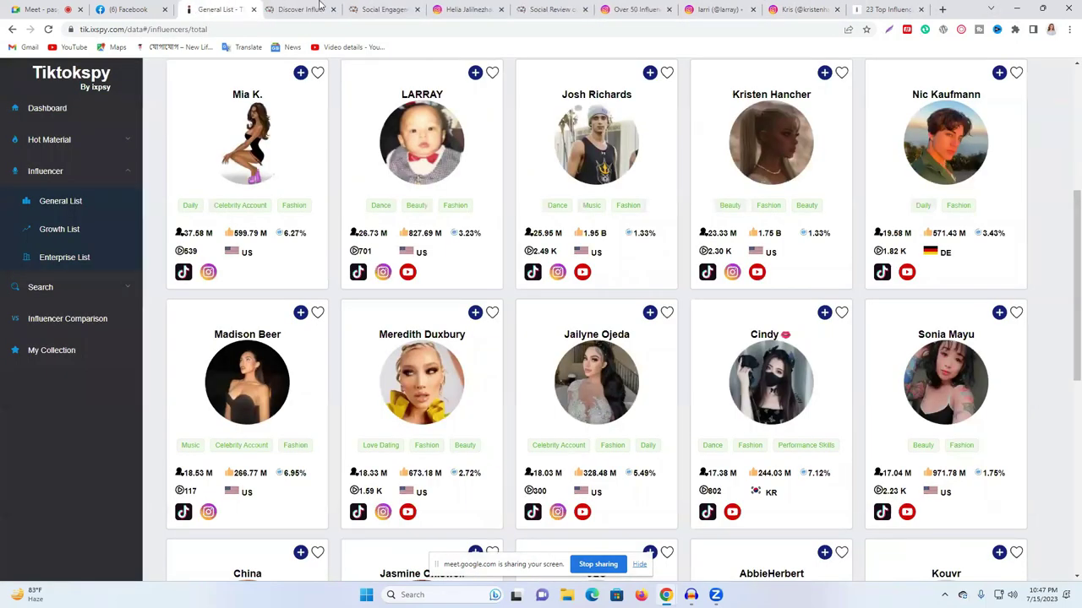
left_click(545, 10)
left_click_drag(346, 7, 292, 10)
- Close the 23 Top Influencers blog article tab and open a new blank tab
left_click(578, 5)
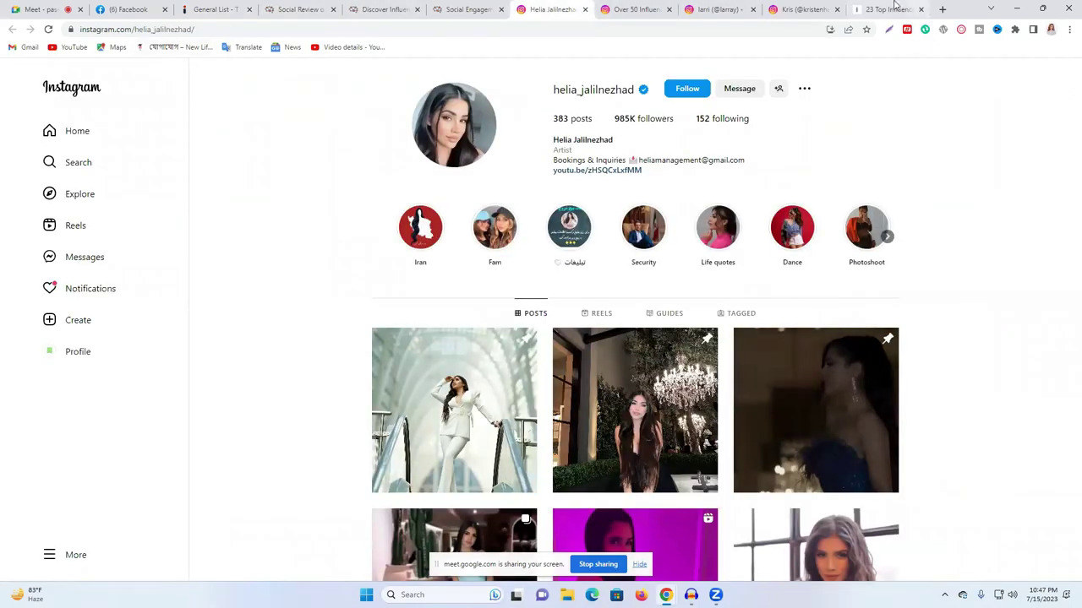
left_click(921, 10)
left_click(921, 9)
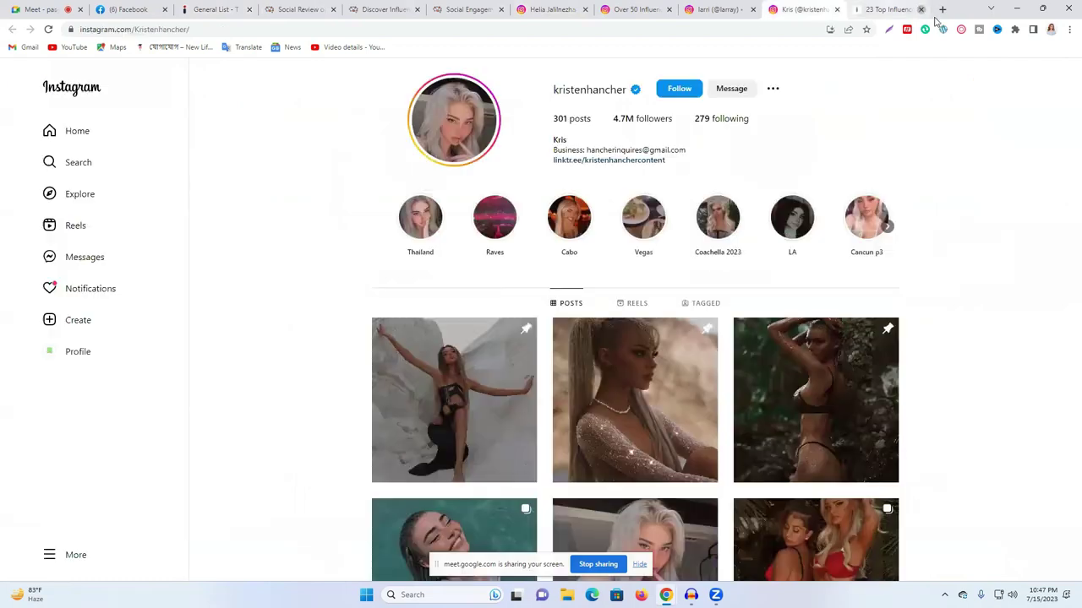
left_click(942, 9)
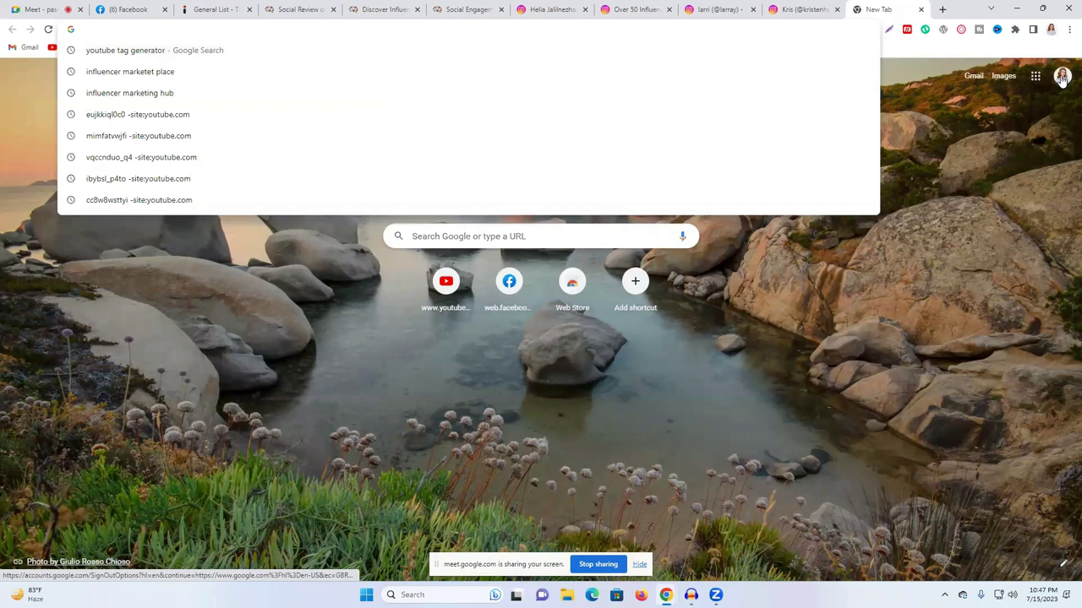
- Go to Google Drive from the apps grid and create a blank Google Sheets spreadsheet
left_click(1062, 77)
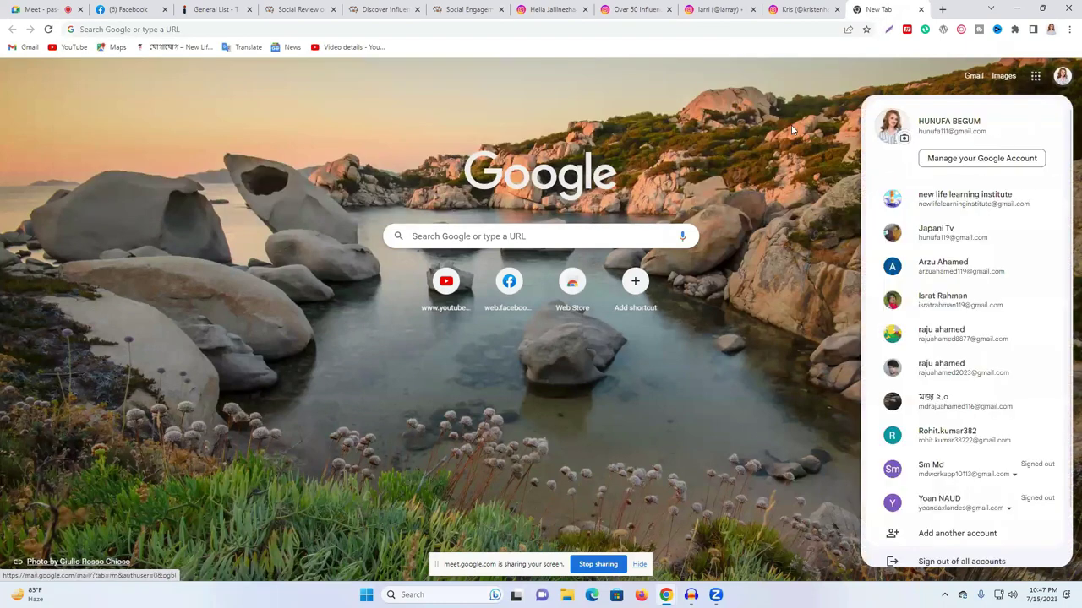
left_click(1062, 77)
left_click(1035, 76)
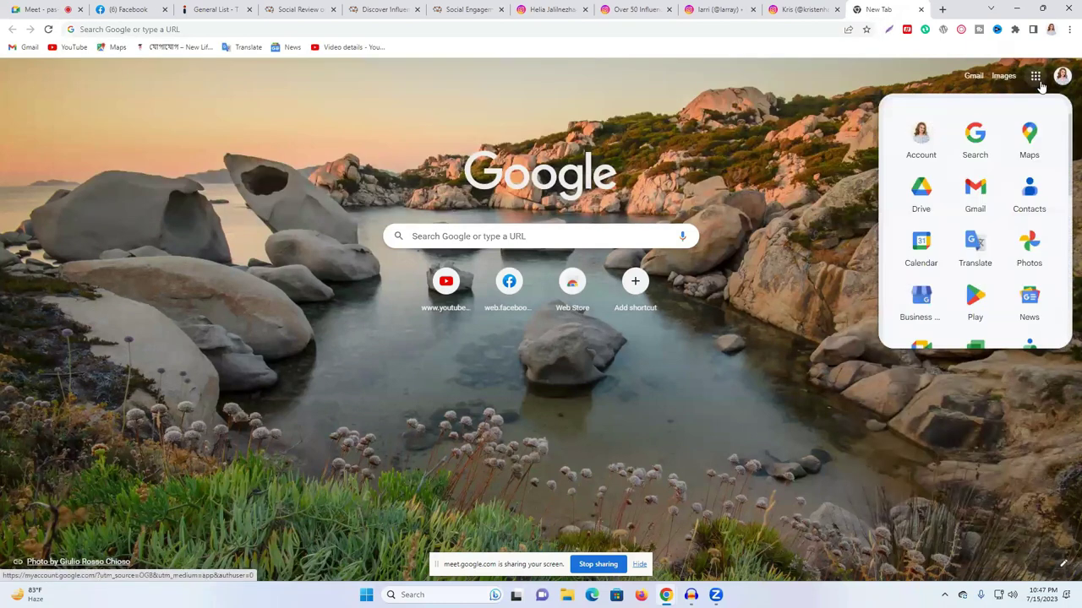
left_click(930, 200)
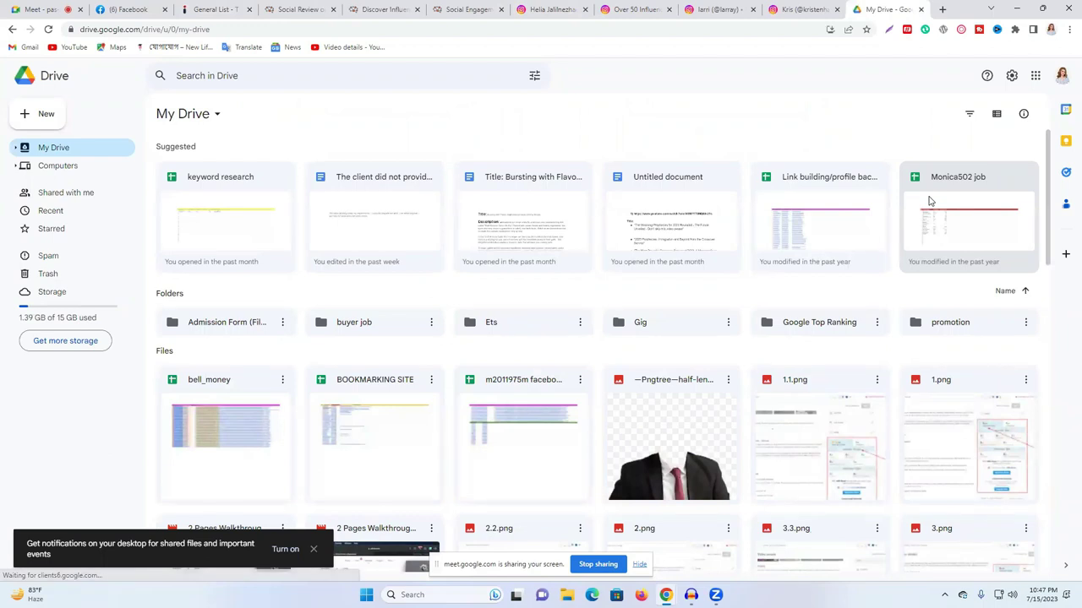
left_click(28, 118)
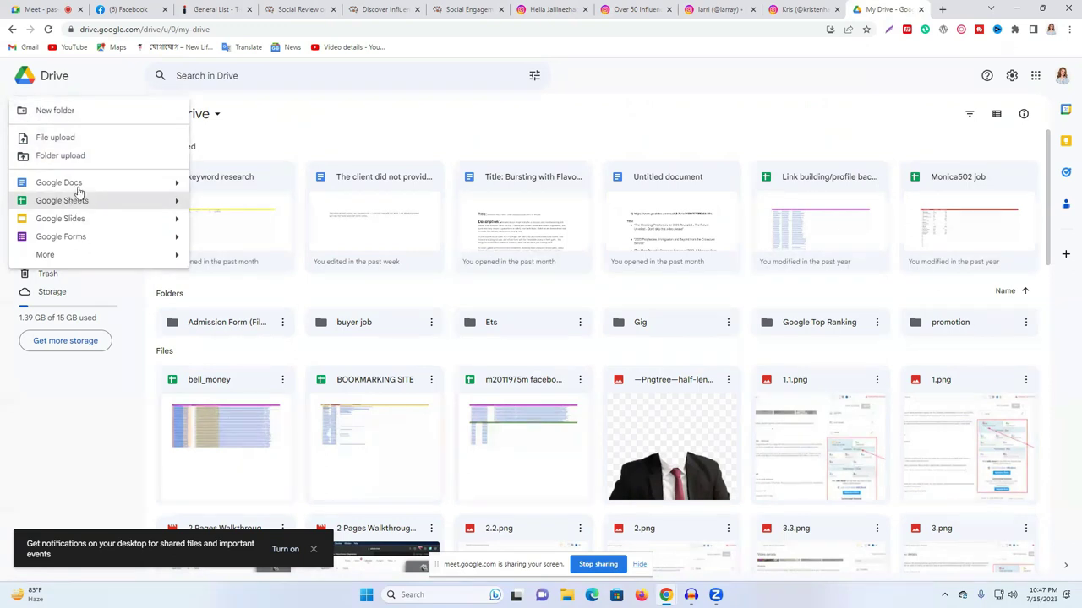
left_click(59, 202)
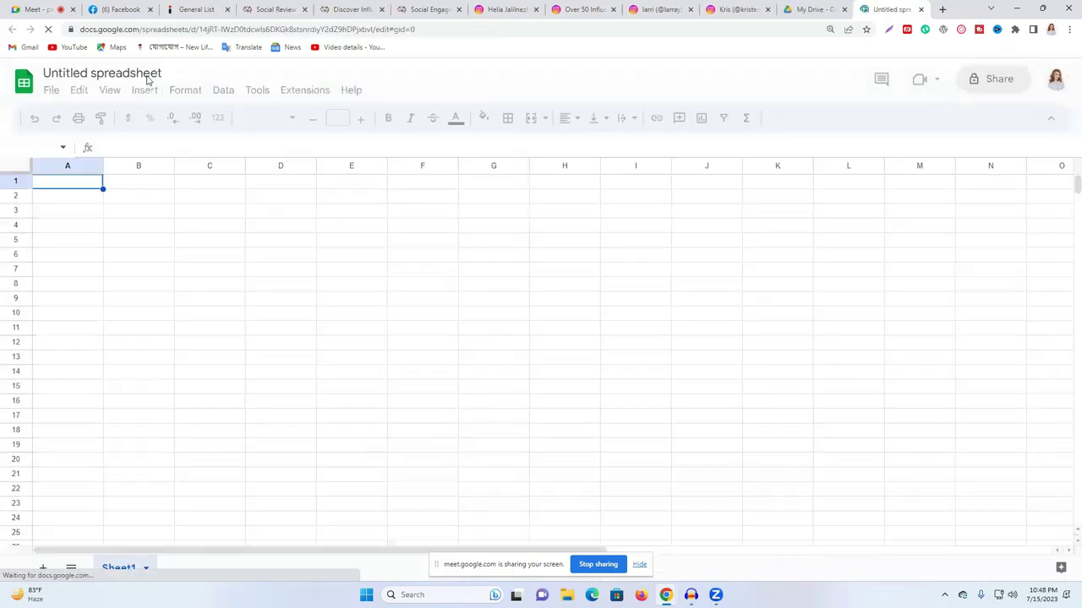
- Change the title from 'Untitled spreadsheet' to 'Instagram IF'
left_click(122, 73)
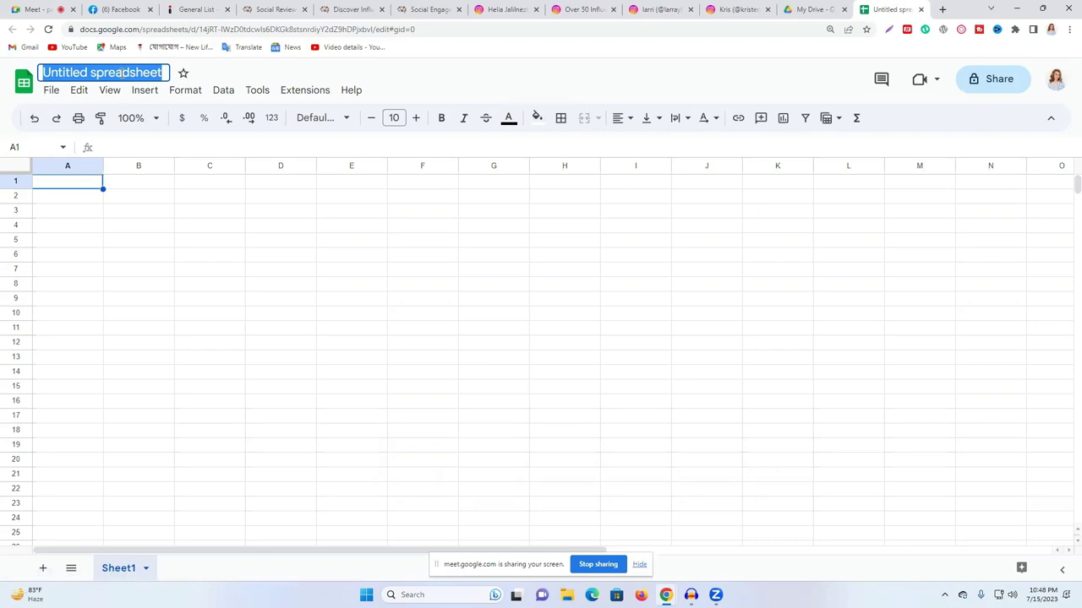
type("Instagram IF")
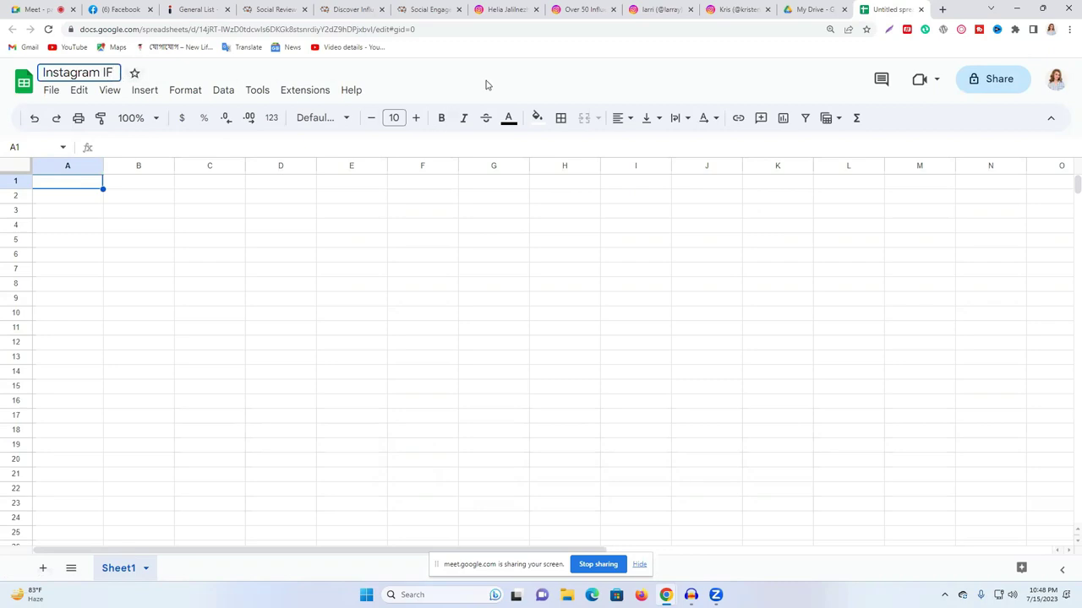
key("Return")
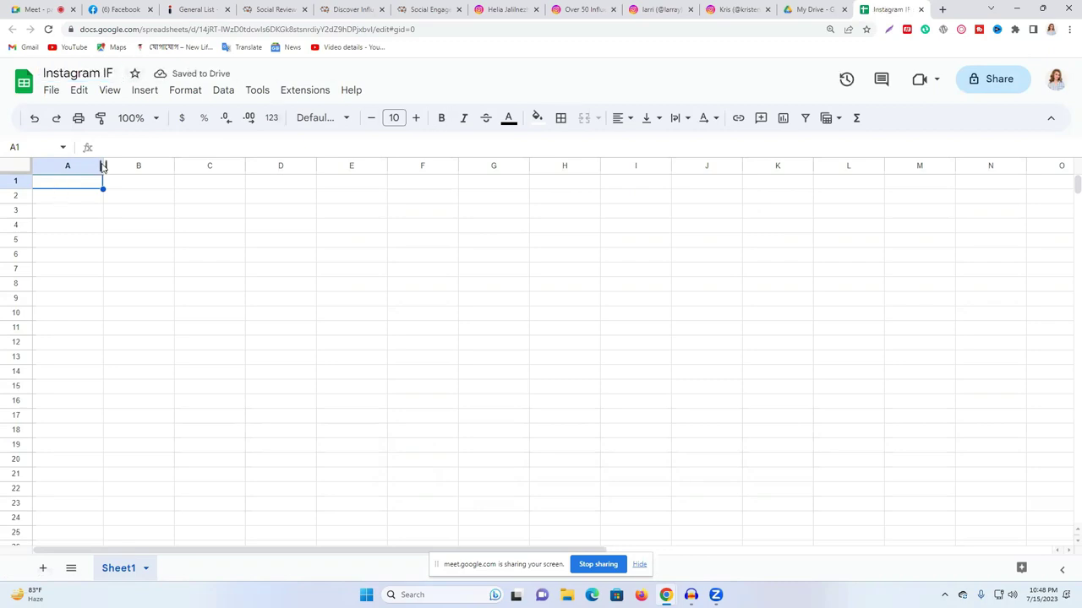
- Narrow column A, widen column B, enter headers NO and IG, and centre row 1
left_click_drag(103, 165, 69, 165)
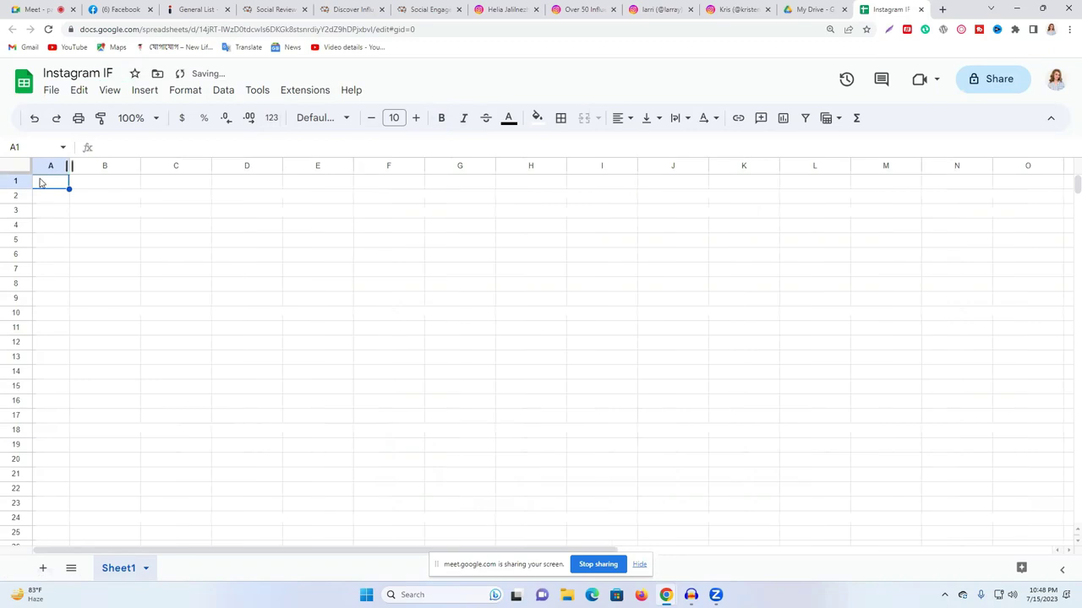
double_click(51, 182)
type("NO")
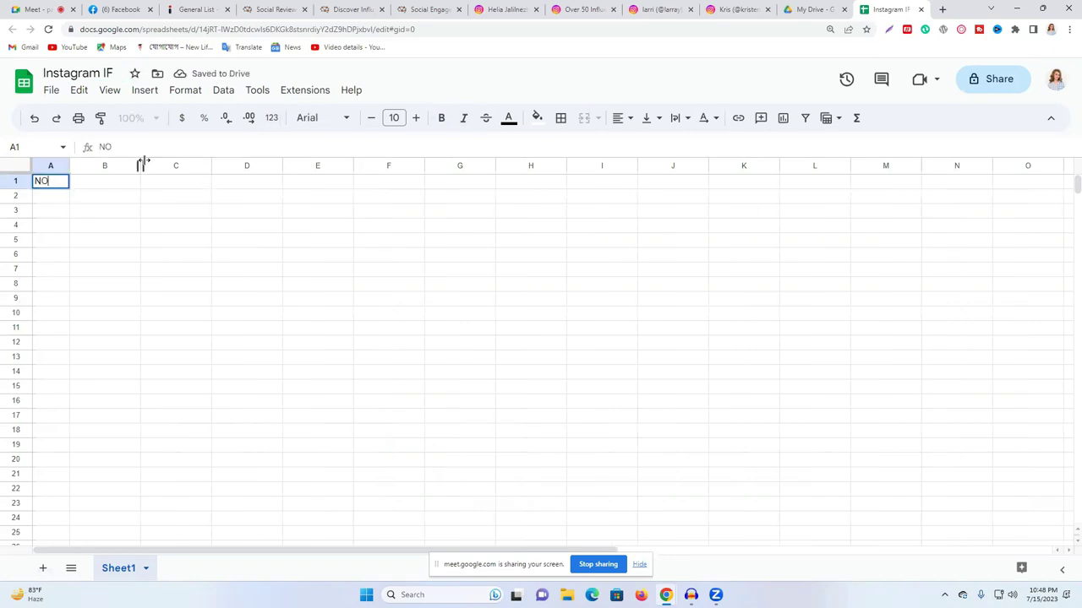
left_click_drag(140, 166, 225, 166)
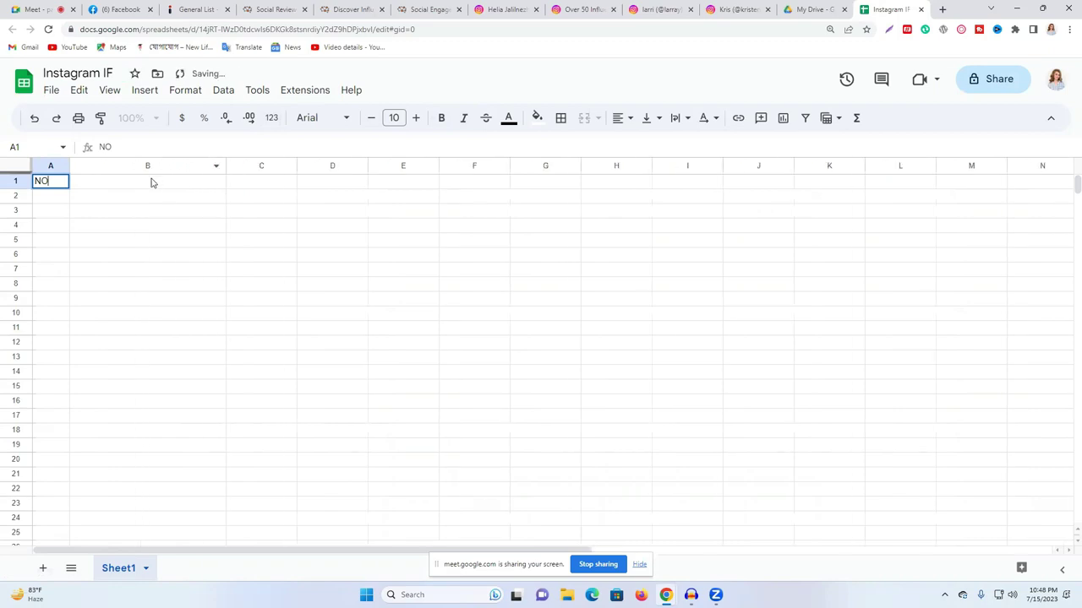
left_click(138, 187)
double_click(137, 184)
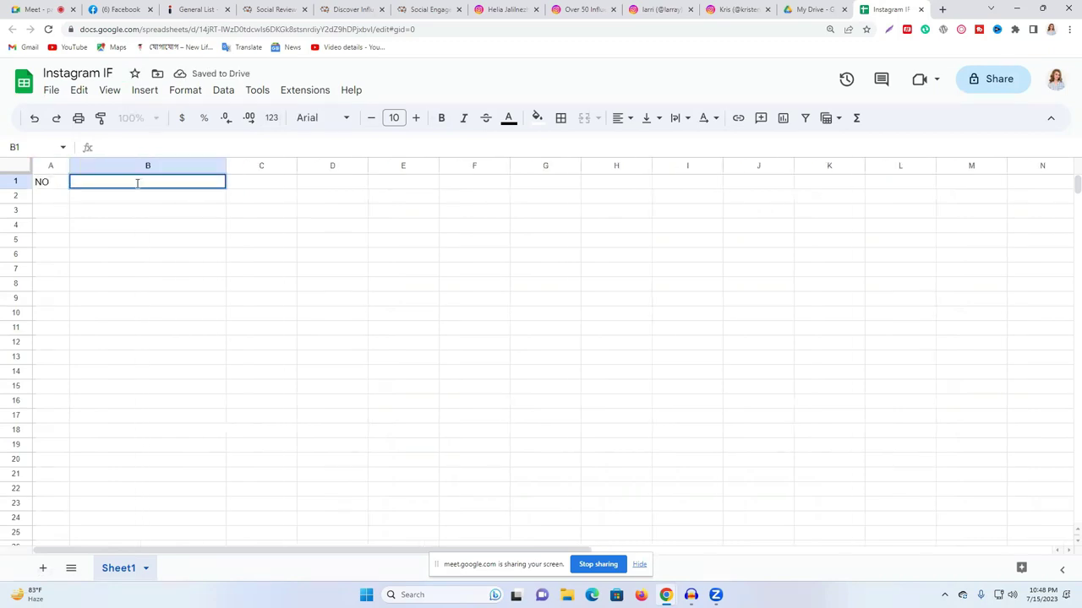
type("IG Link")
left_click(12, 182)
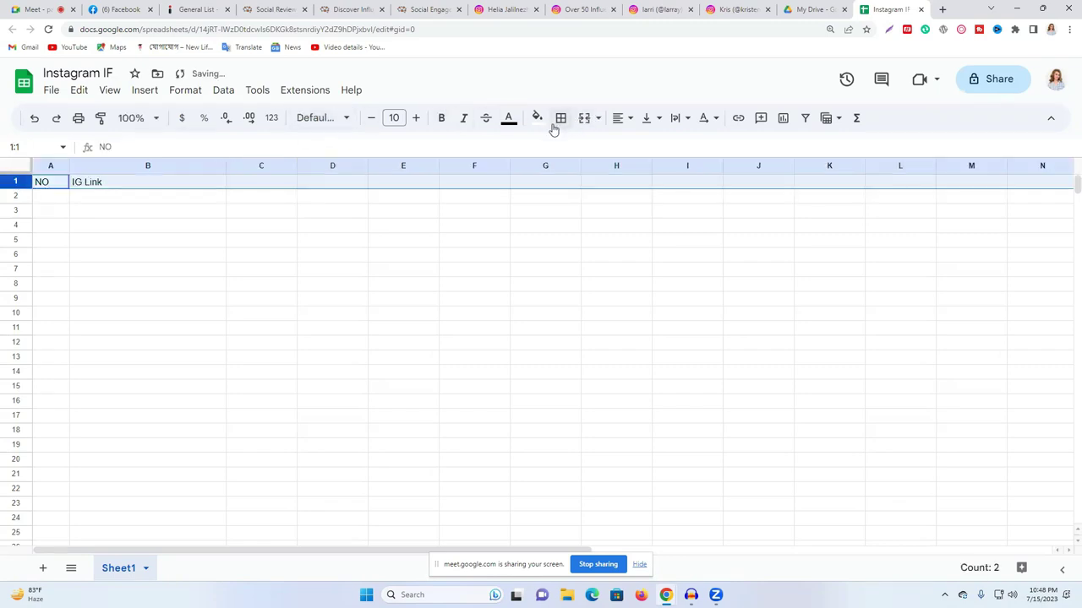
left_click(622, 119)
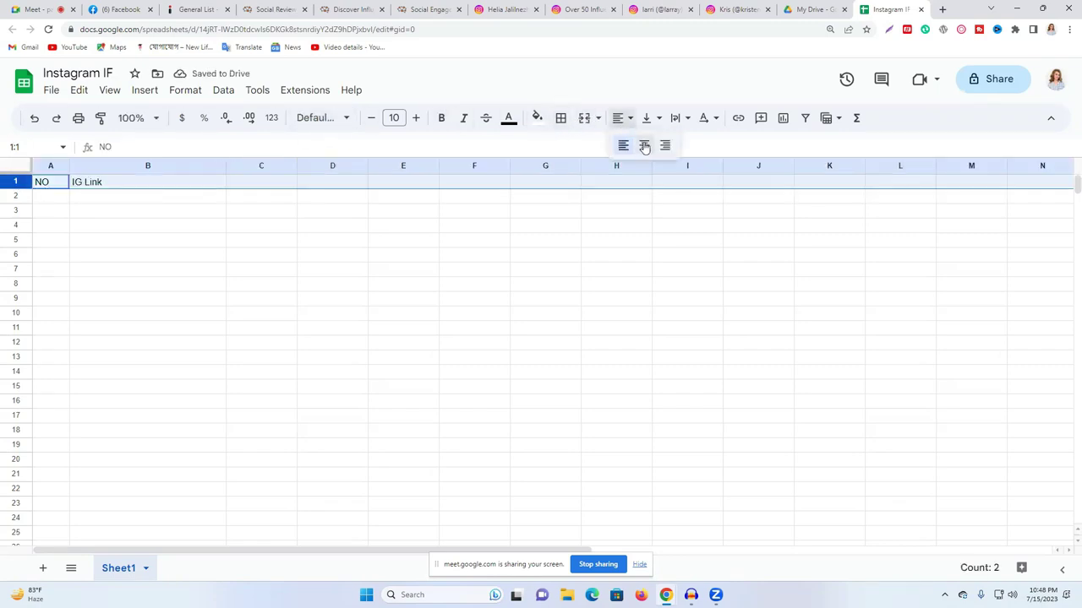
left_click(643, 146)
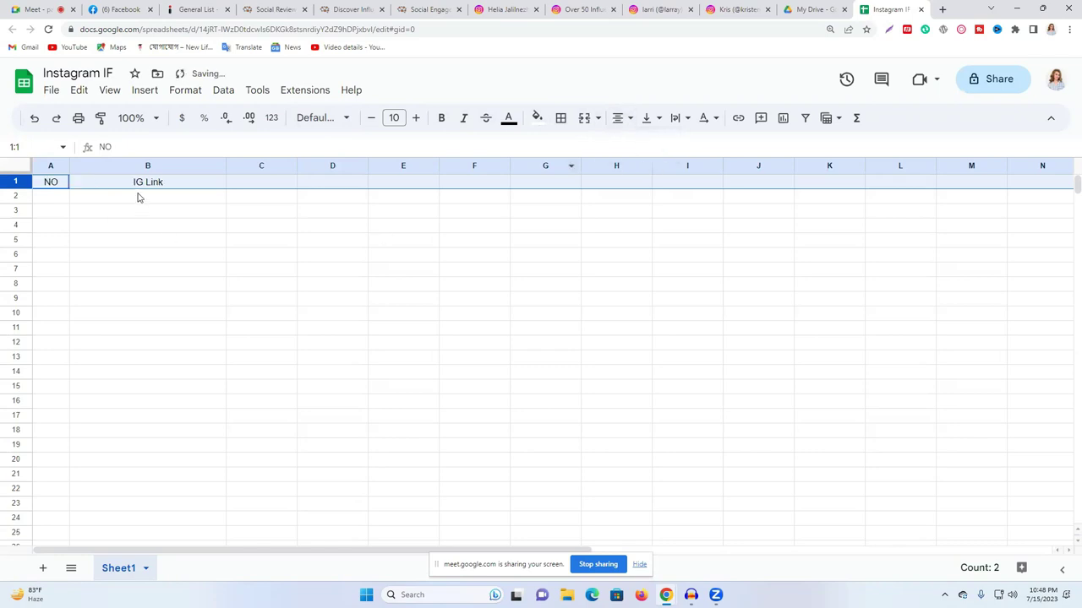
- Widen columns C and D and enter headers 'USer Name' and 'AVG/Like/Comment'
left_click_drag(297, 166, 365, 165)
left_click(272, 186)
double_click(271, 182)
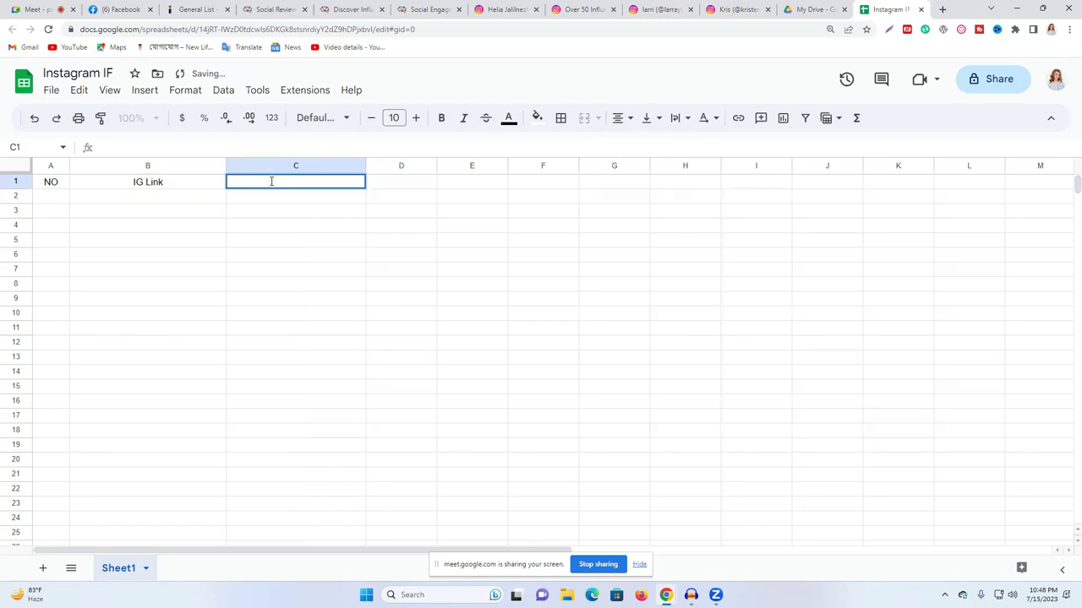
type("USer")
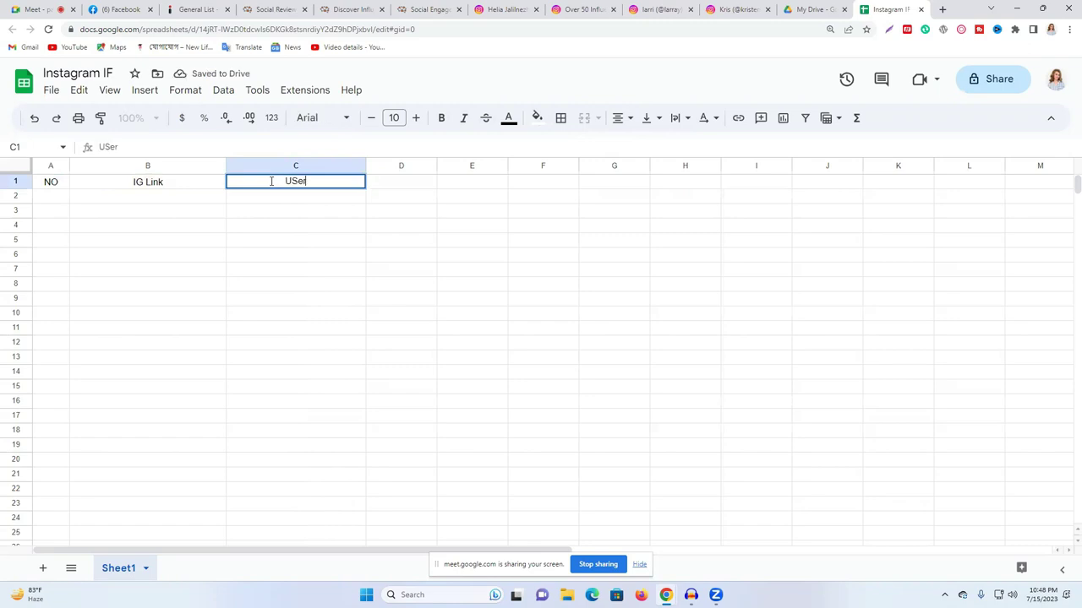
type(" Name")
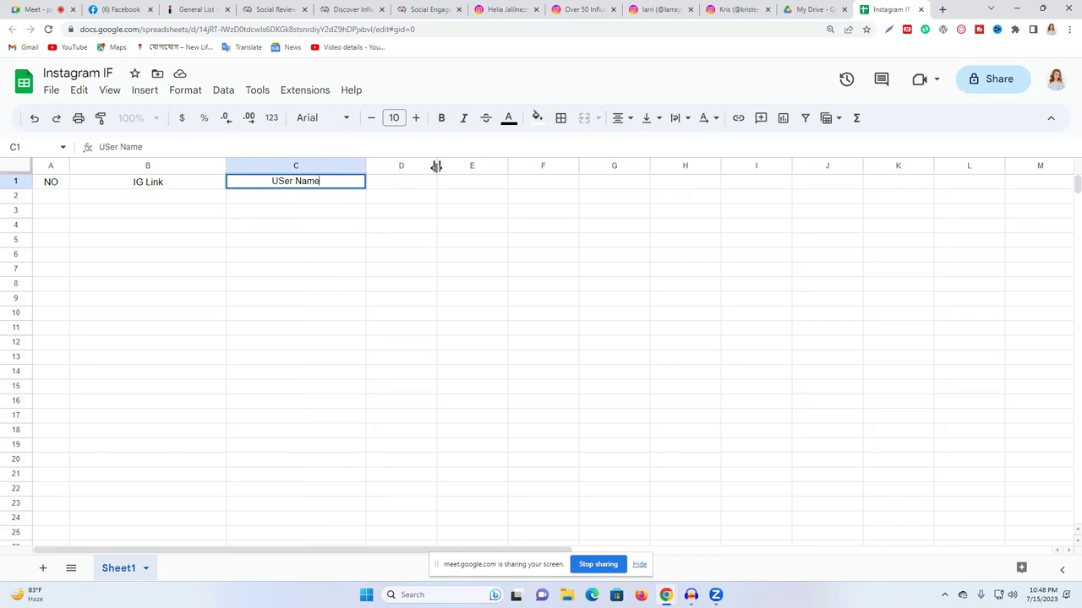
left_click_drag(437, 167, 539, 167)
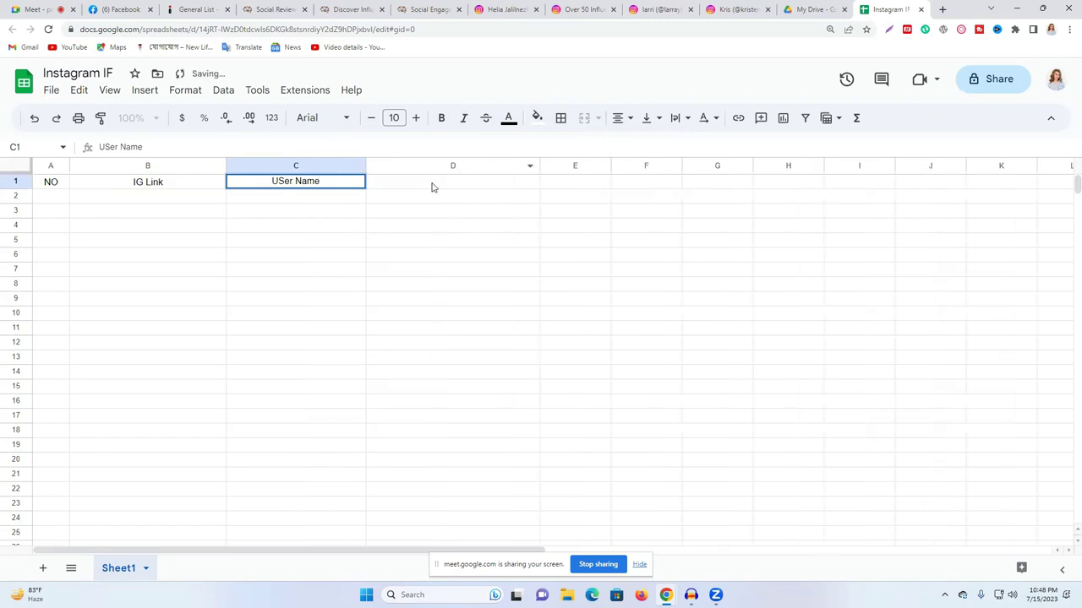
left_click(431, 182)
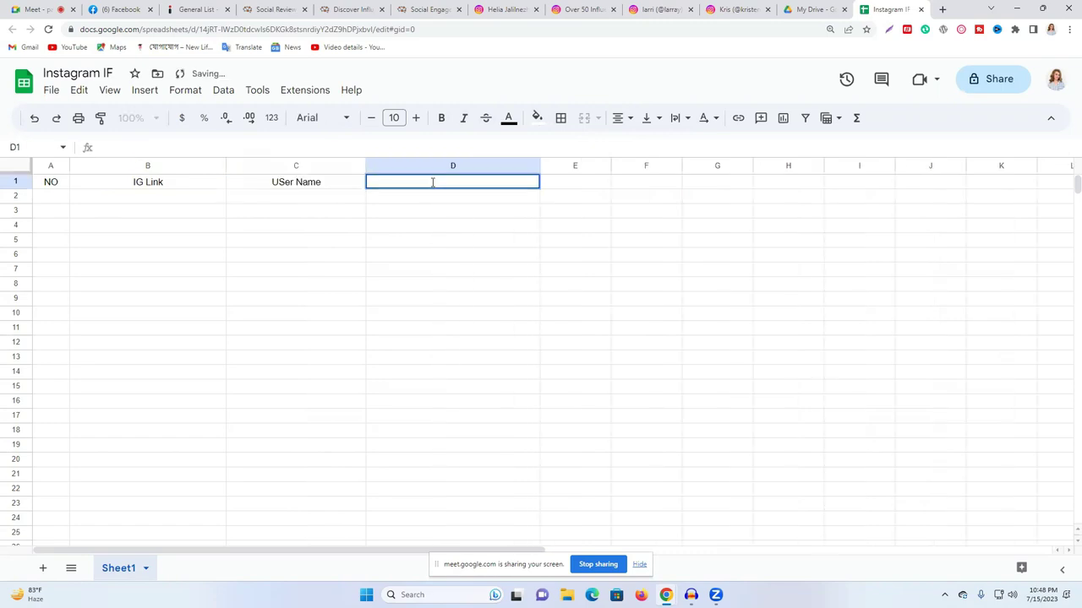
type("AVG/Like")
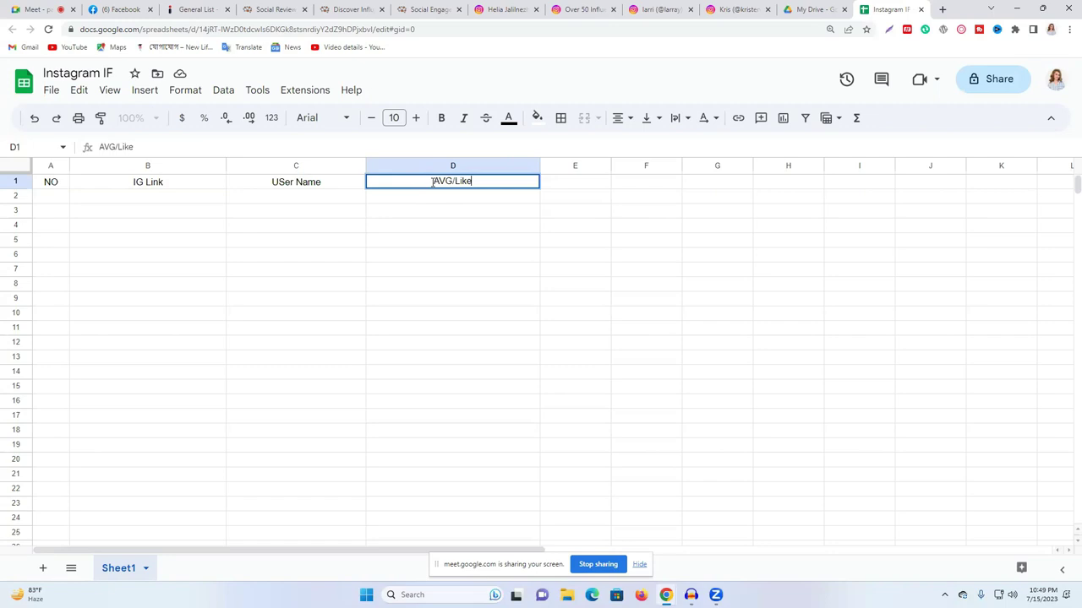
type("/Comment")
left_click(555, 227)
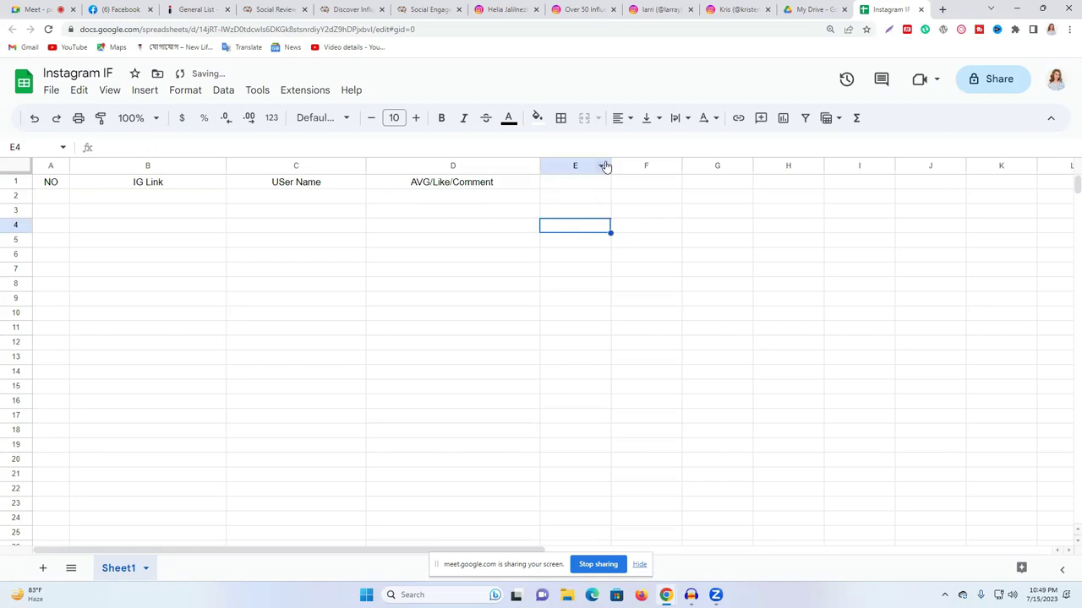
- Widen columns E and F and enter headers Follower and Email
left_click_drag(610, 165, 643, 160)
left_click(588, 183)
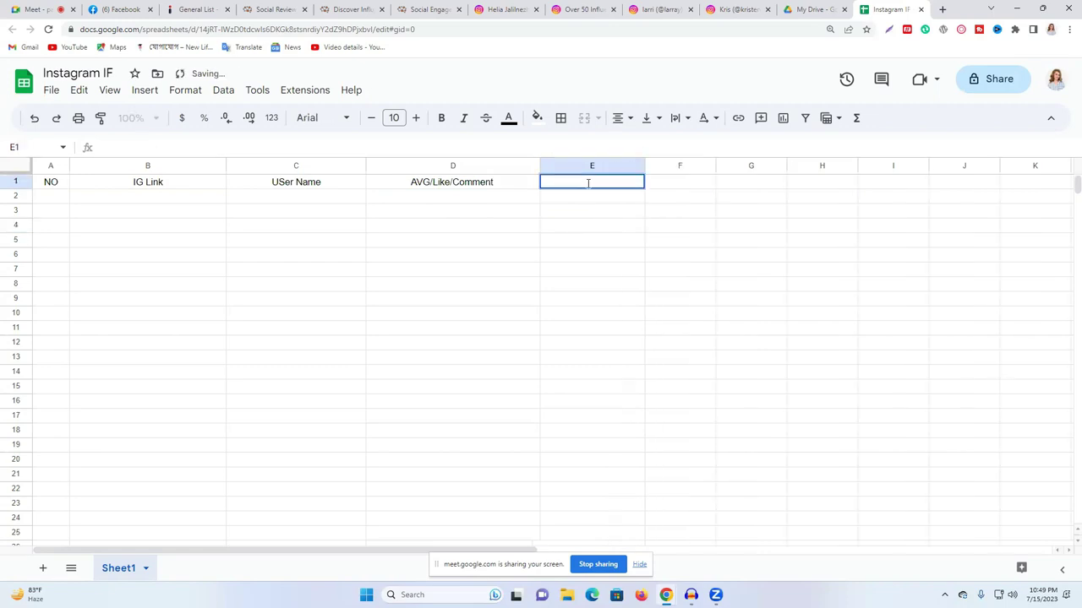
type("Follower")
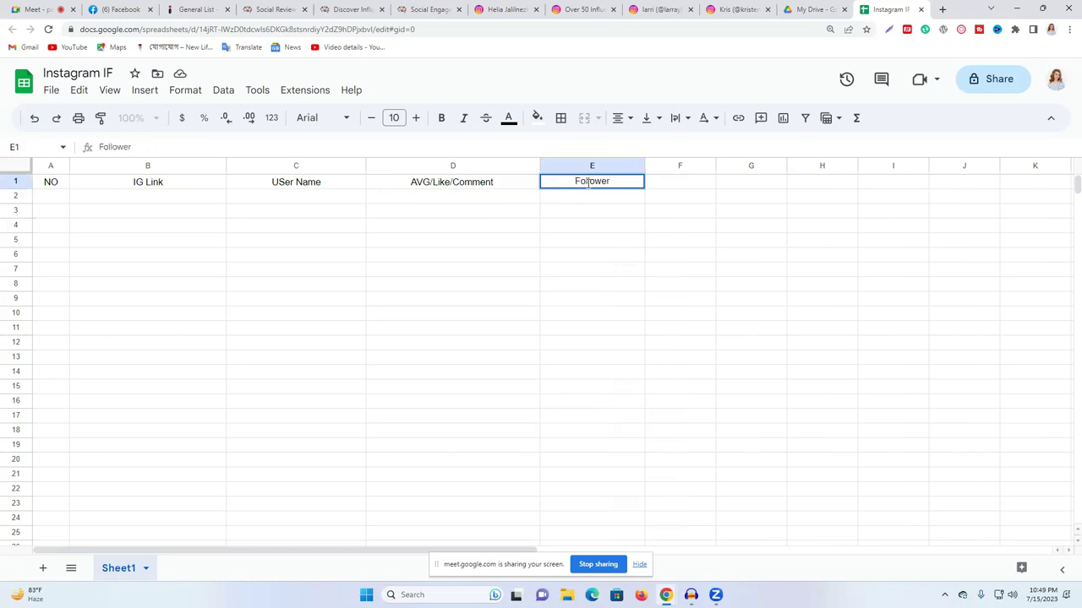
left_click(621, 228)
left_click_drag(715, 165, 764, 166)
left_click(705, 183)
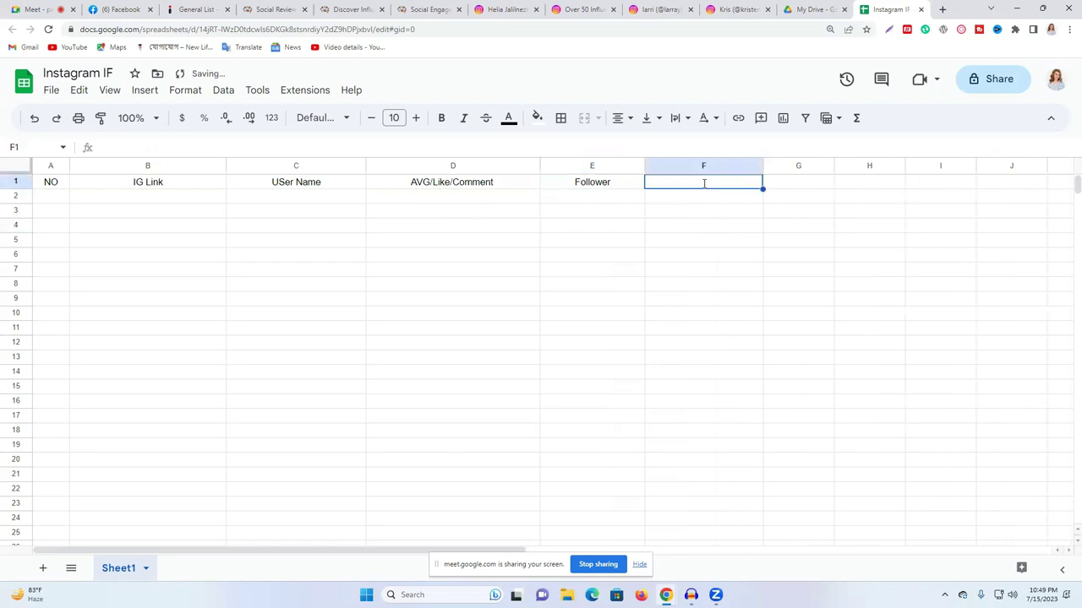
type("Email")
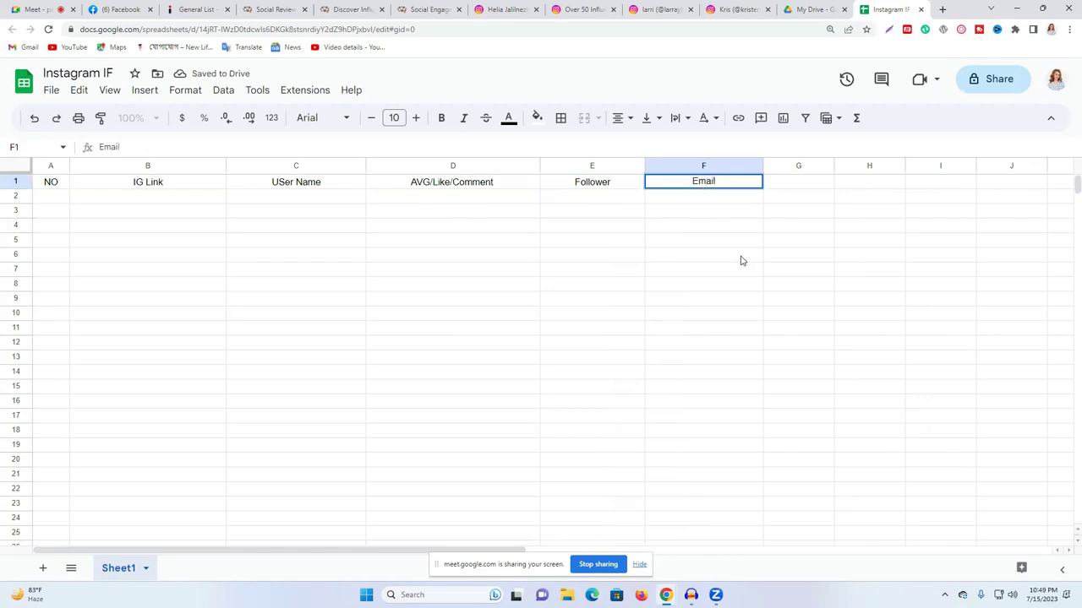
left_click(741, 258)
- Widen column G and enter 'Social Media Link' in G1, correcting the typos
left_click_drag(834, 165, 996, 166)
left_click(838, 181)
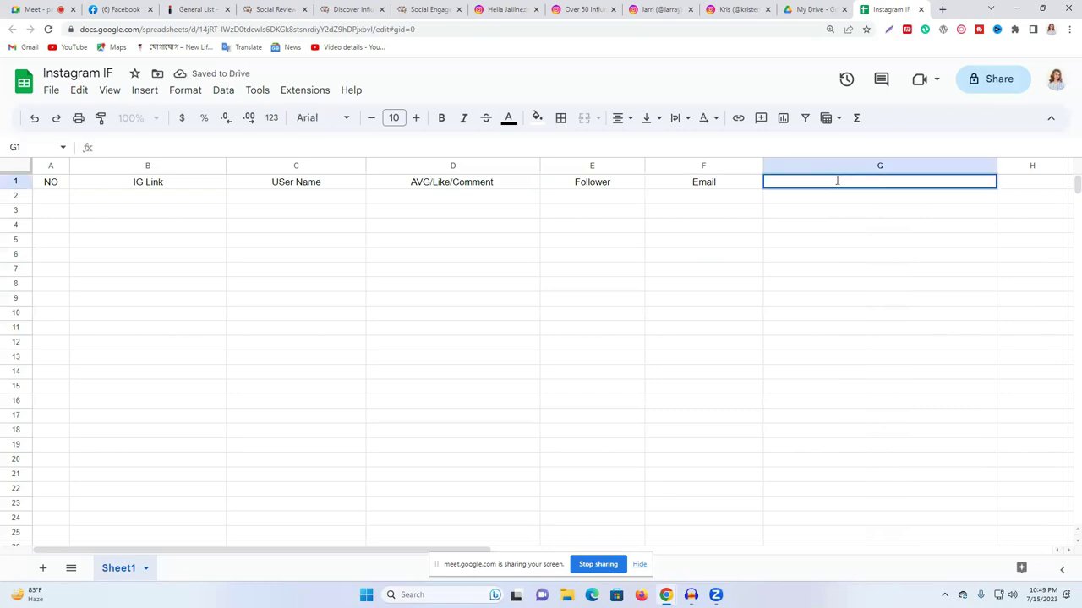
type("Social L")
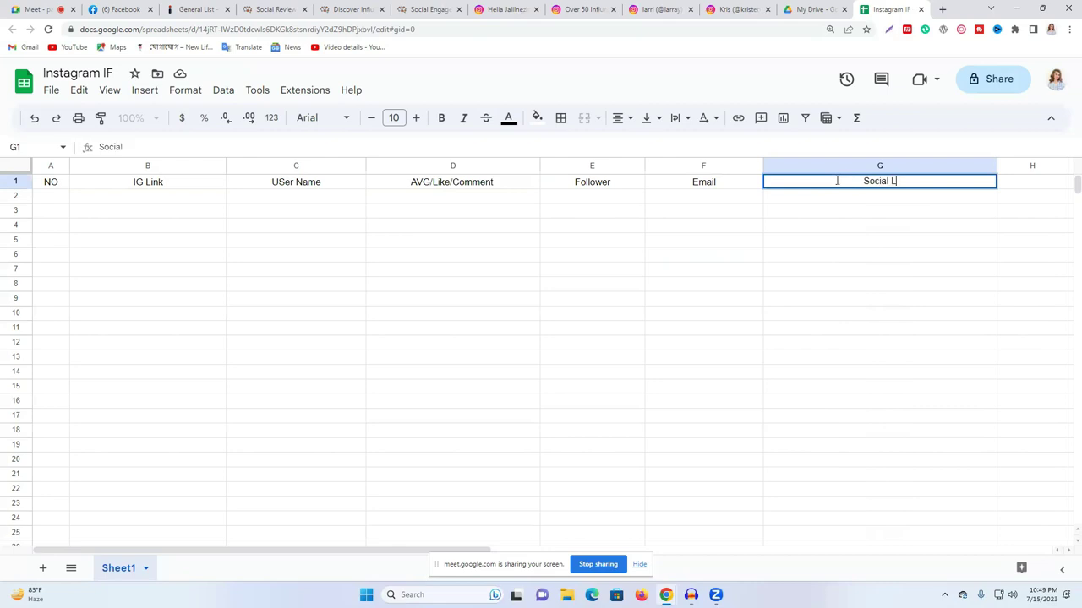
type("ink")
left_click(883, 180)
type("Media")
left_click(897, 235)
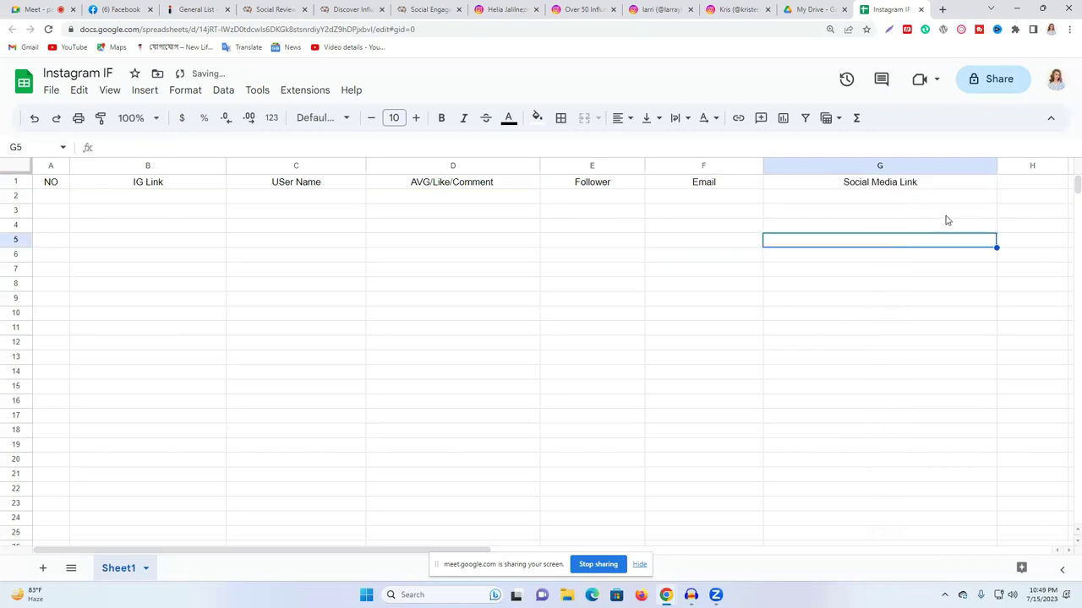
- Widen column H and enter 'Website' in H1, fixing the stray capital E
left_click(1026, 180)
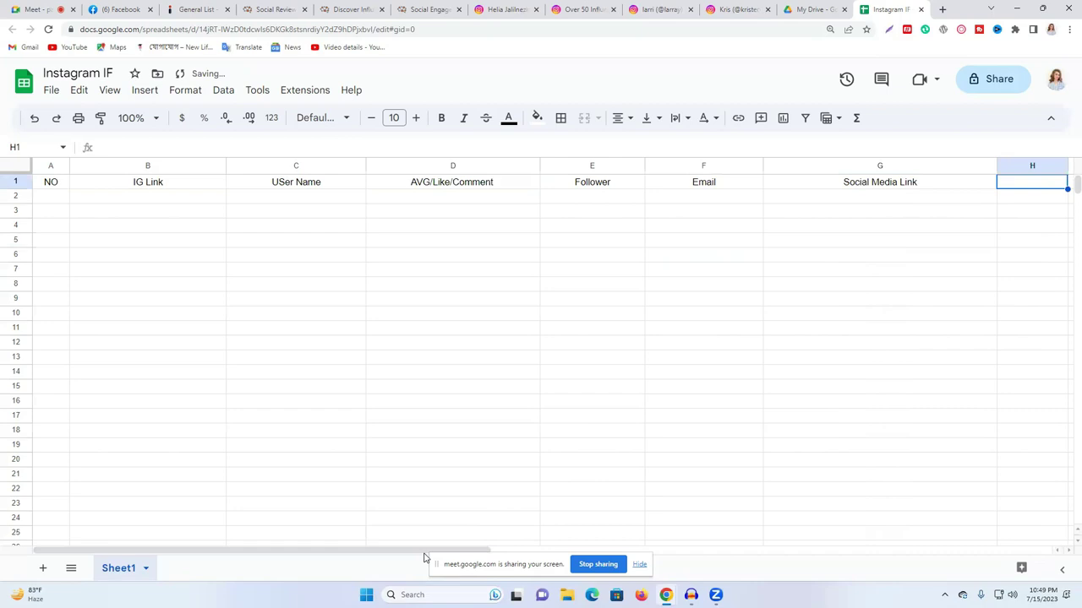
left_click_drag(425, 555, 513, 554)
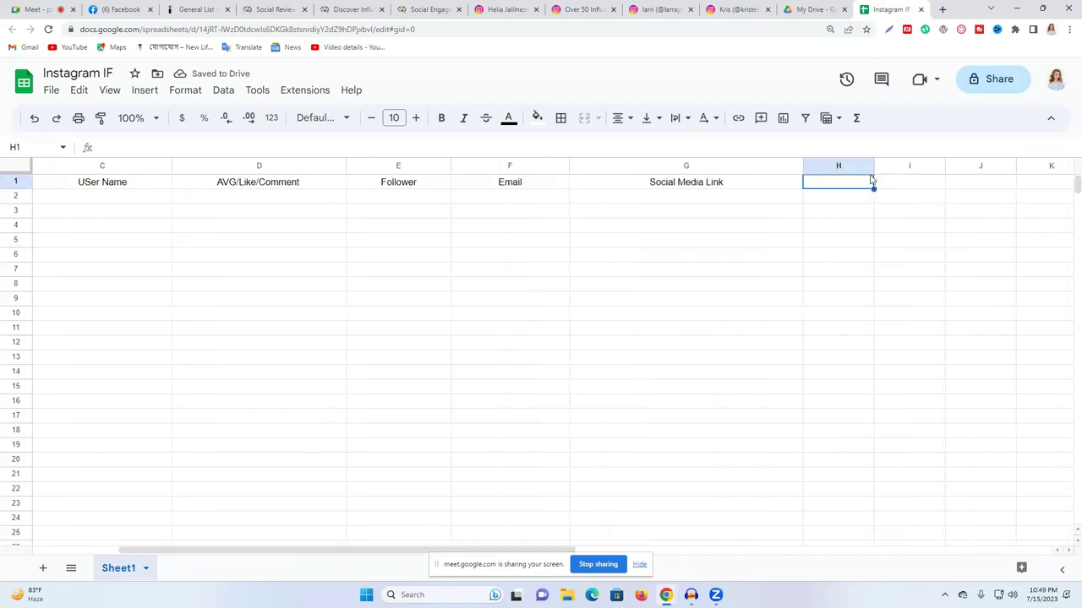
left_click_drag(876, 162, 975, 164)
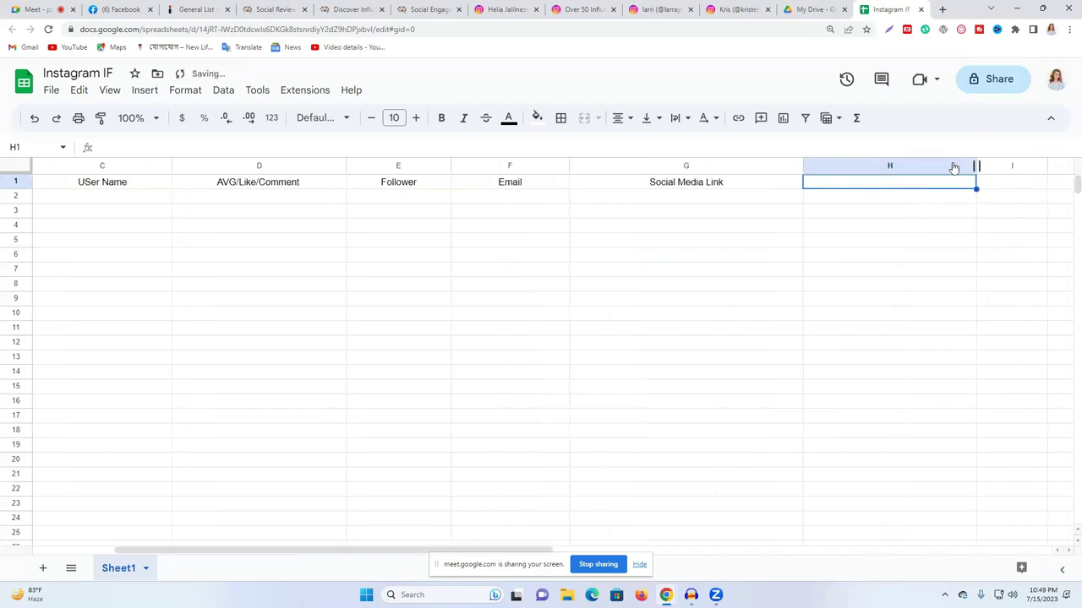
double_click(846, 184)
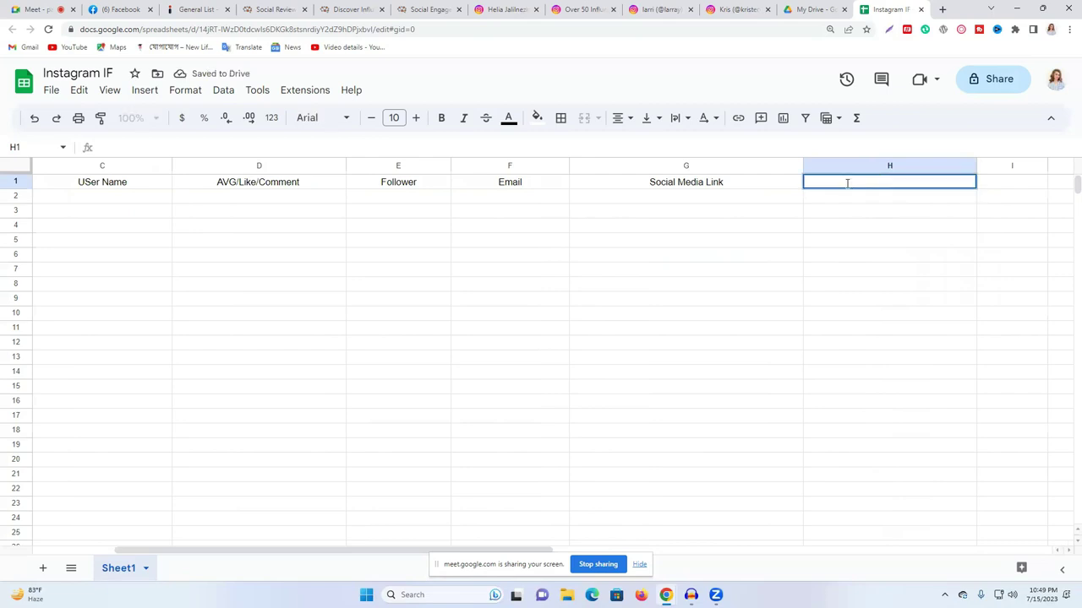
type("WEbsite")
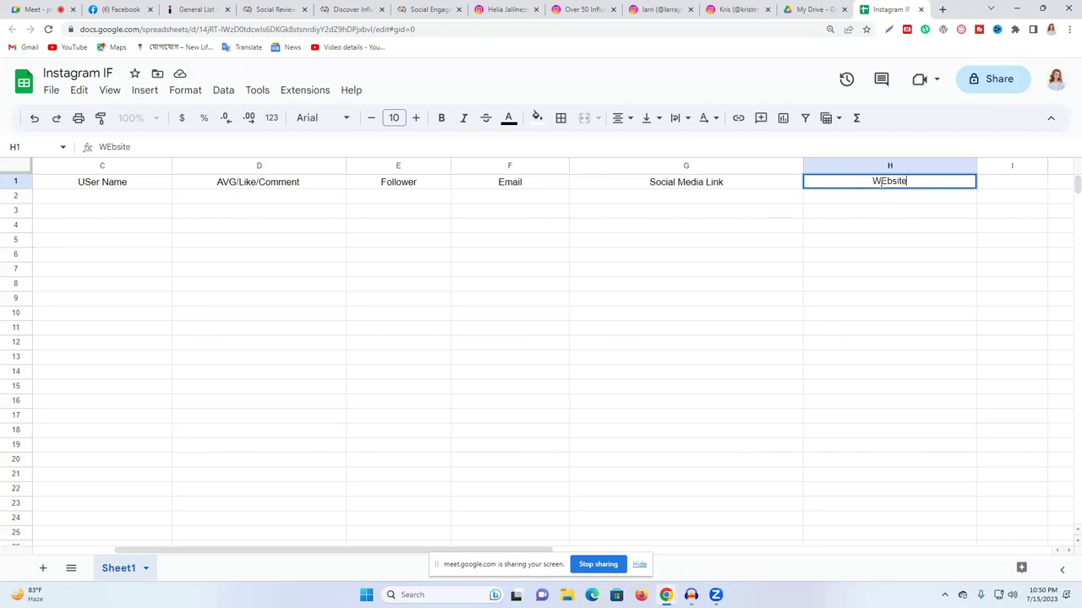
double_click(882, 182)
left_click(879, 181)
type("e")
left_click(811, 250)
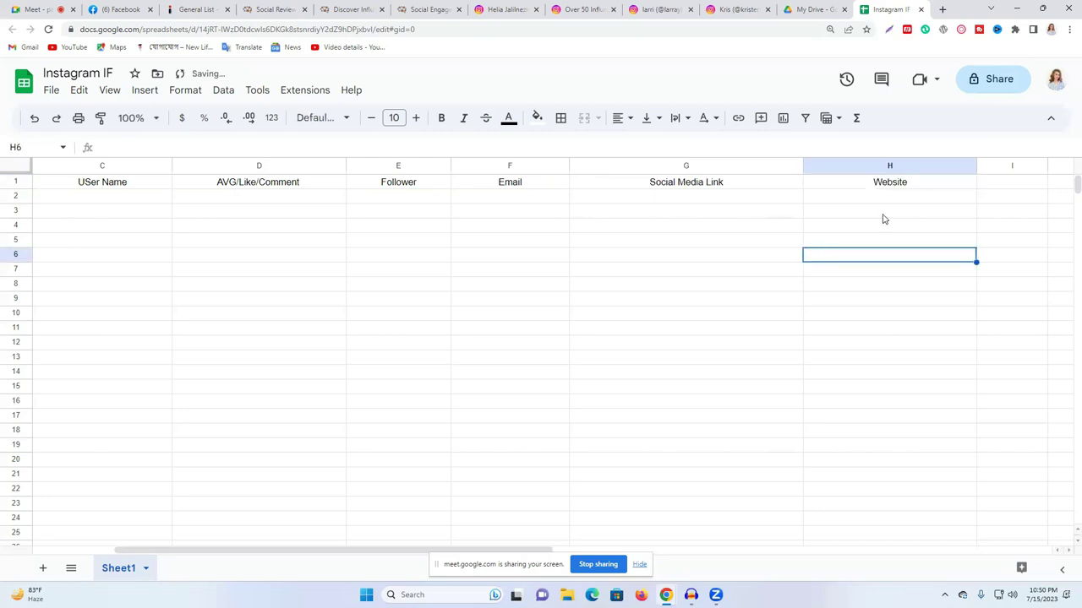
left_click_drag(369, 555, 288, 556)
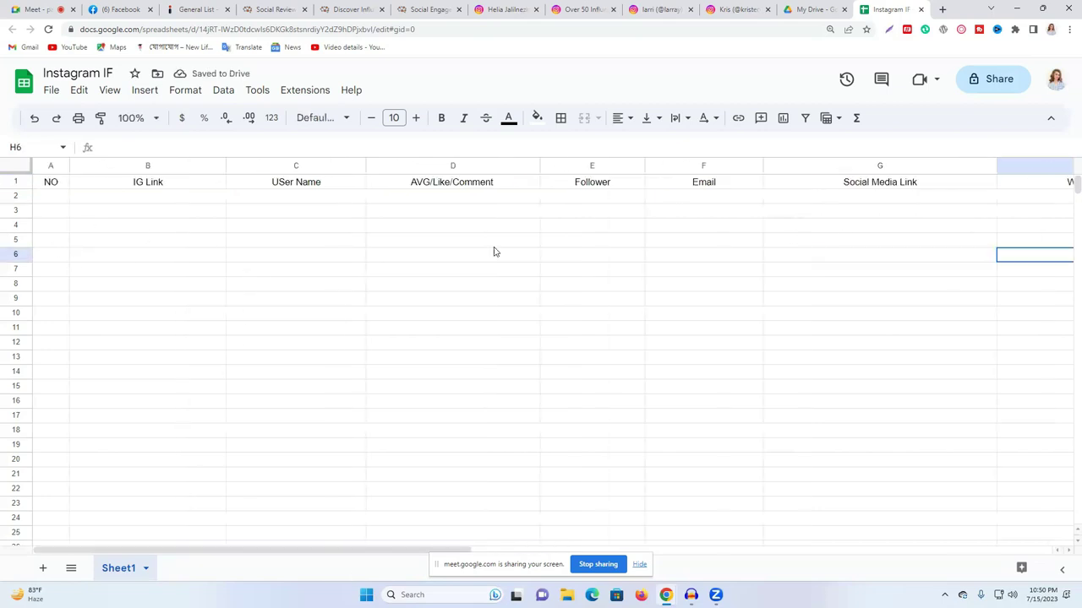
left_click(15, 182)
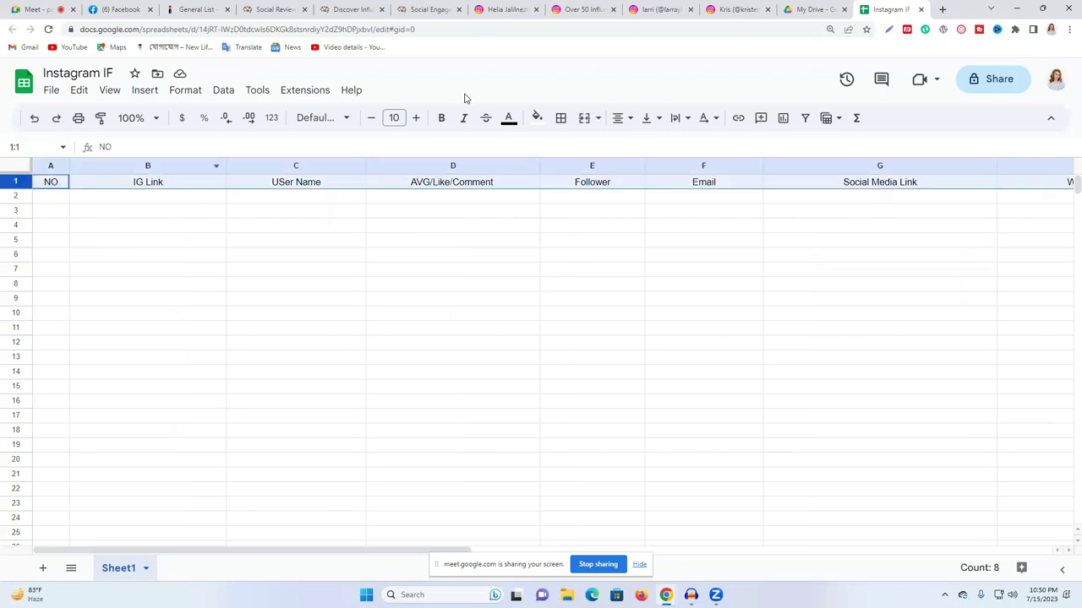
- Fill the header row yellow and raise its font size to 17
left_click(541, 121)
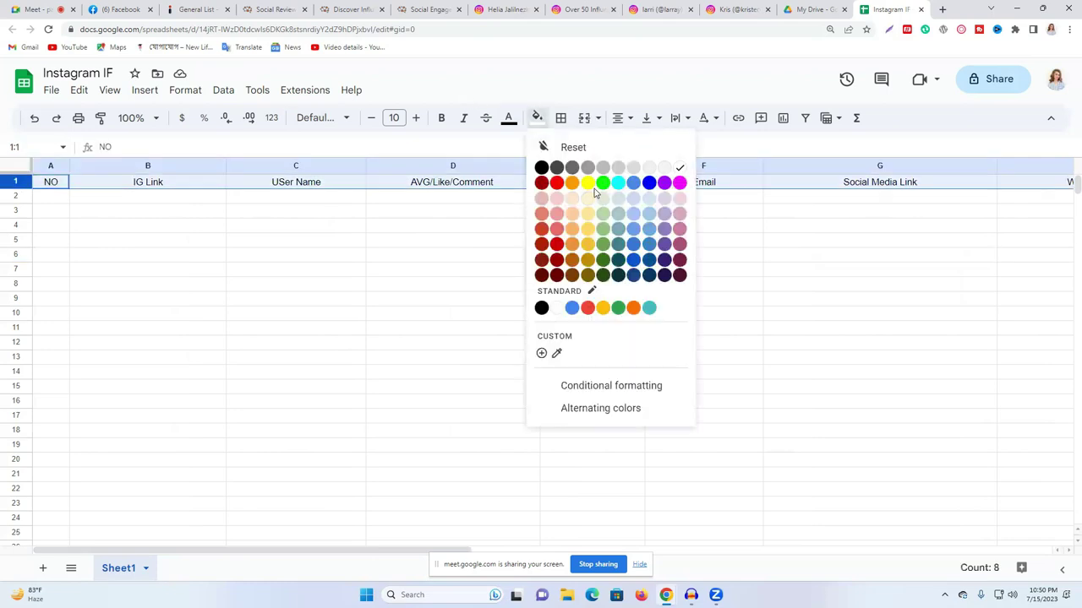
left_click(588, 184)
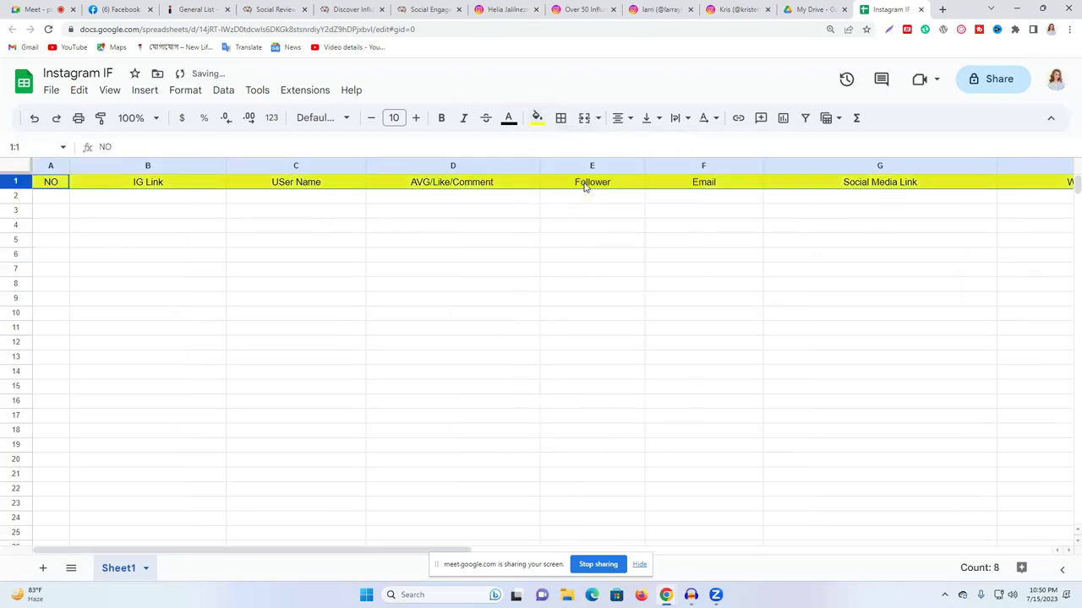
left_click(416, 117)
left_click(416, 118)
left_click(417, 118)
left_click(418, 117)
left_click(418, 118)
left_click(417, 118)
left_click(417, 118)
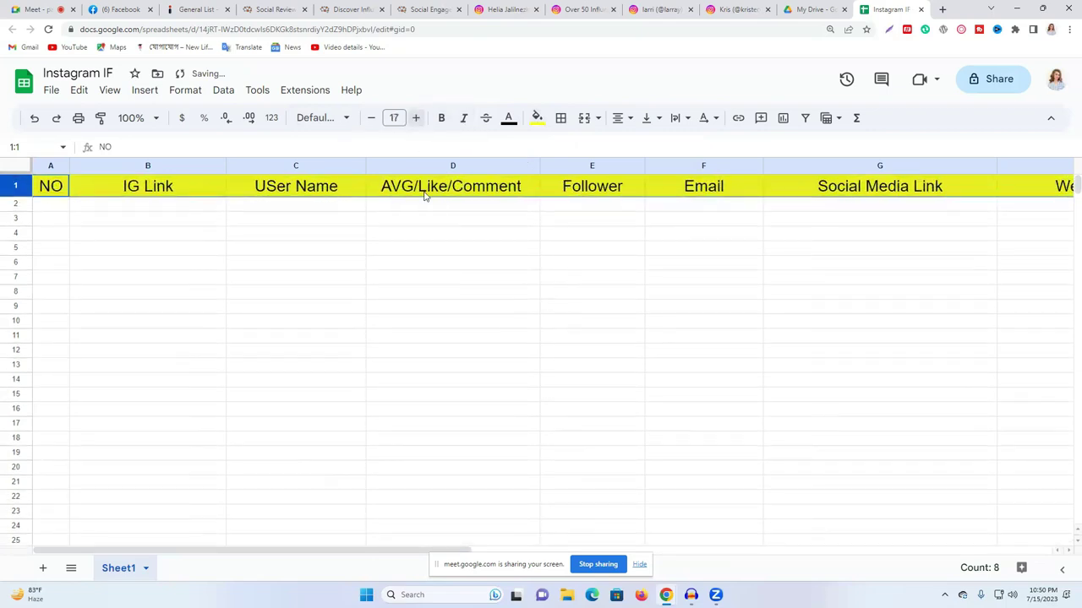
left_click(466, 257)
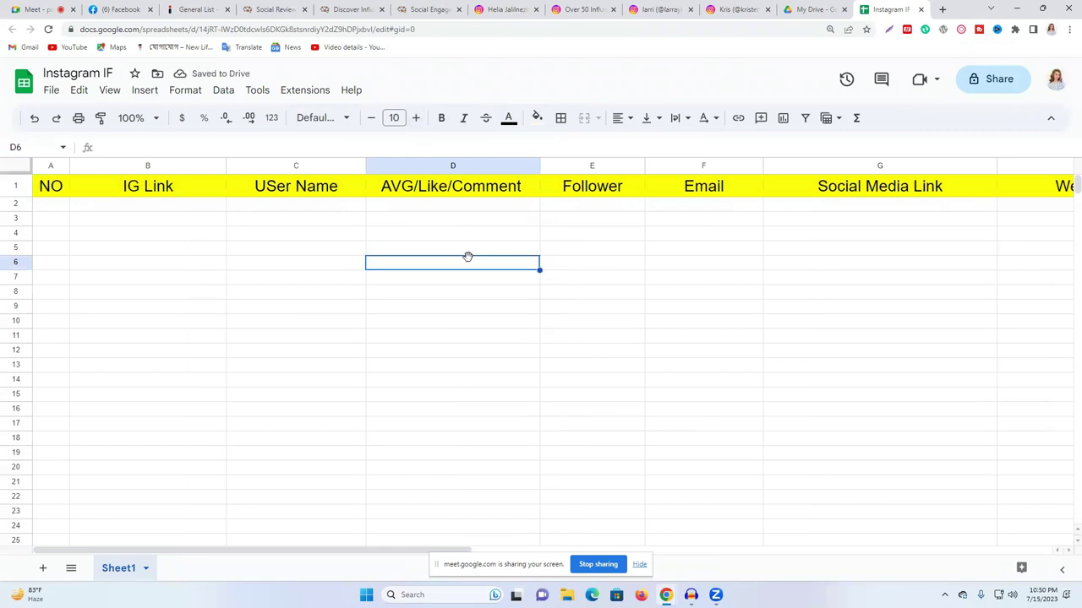
- Apply bold to the header row, then remove it again
left_click(15, 186)
left_click(441, 119)
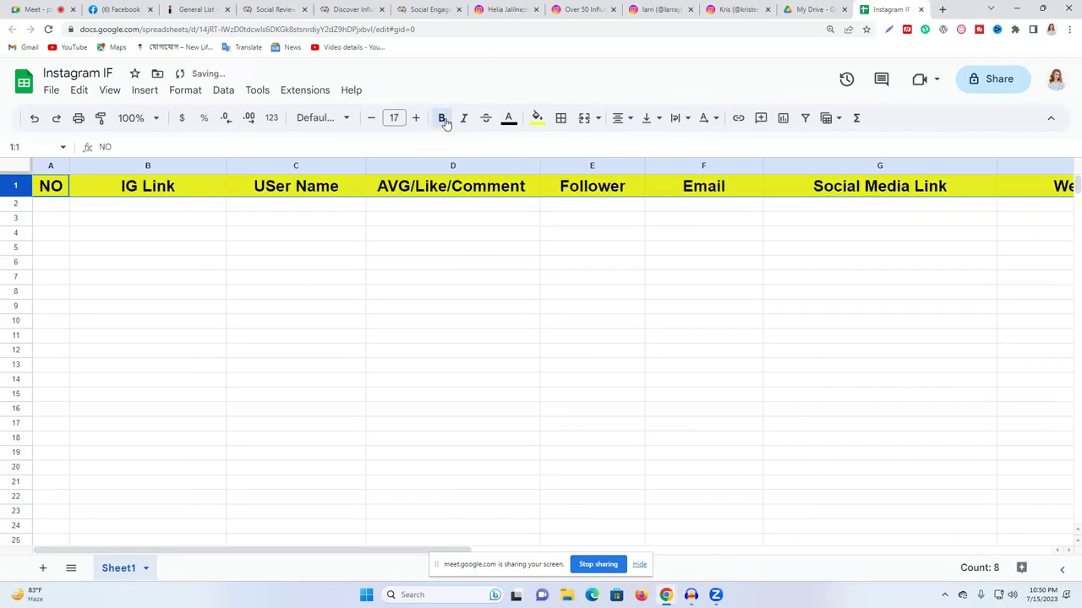
left_click(445, 121)
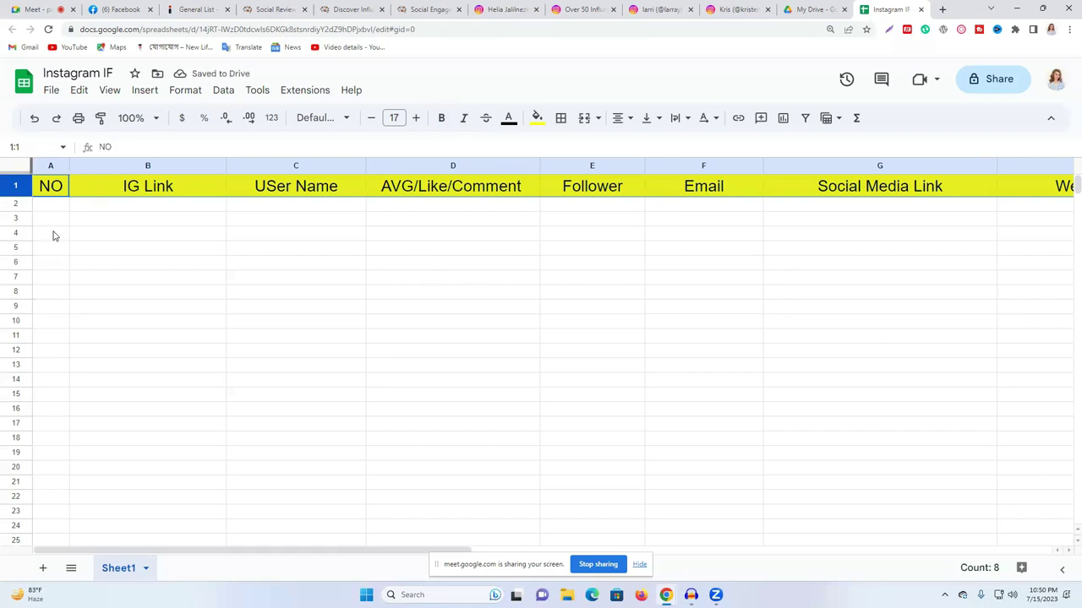
- Number column A with 1, 2 and extend the series down to row 6
left_click(47, 204)
type("1")
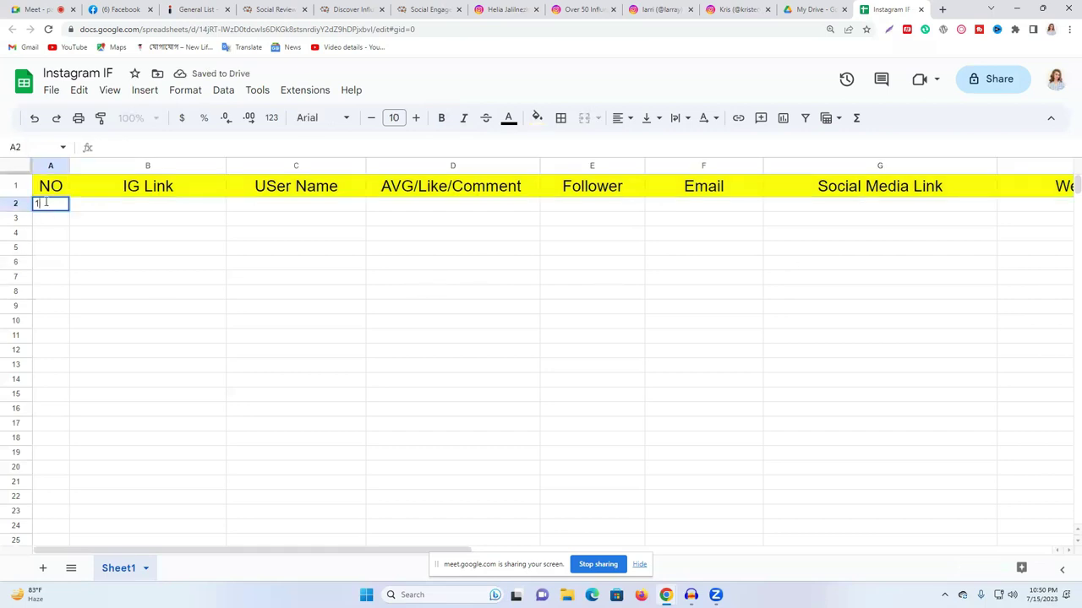
key("Return")
type("2")
left_click(122, 225)
left_click_drag(63, 207, 71, 268)
double_click(176, 261)
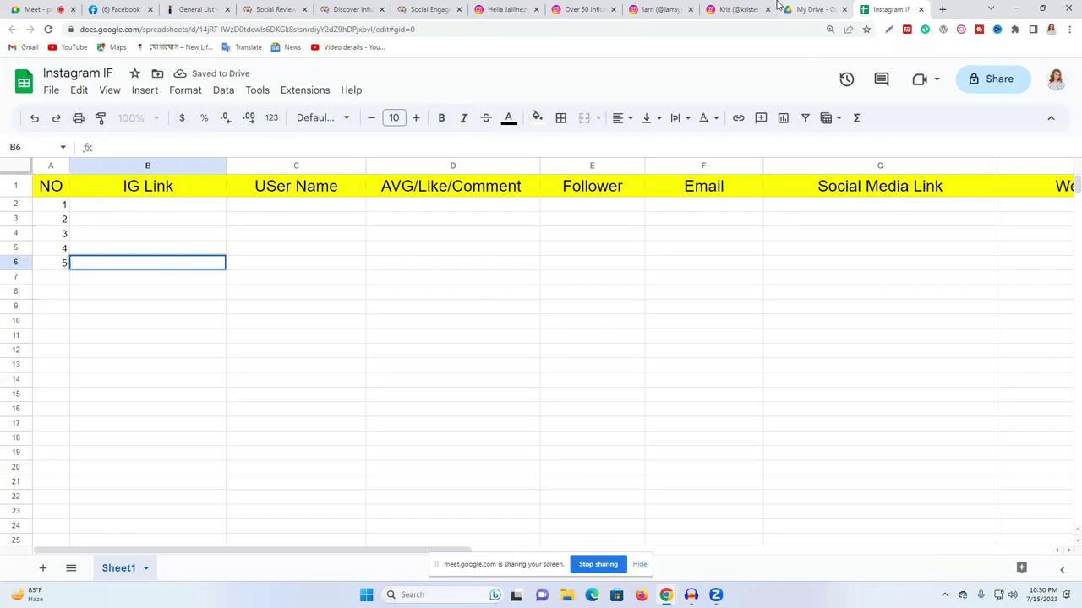
- Copy the influencer's 4.7M follower count from Instagram into E2
left_click(737, 9)
left_click(903, 7)
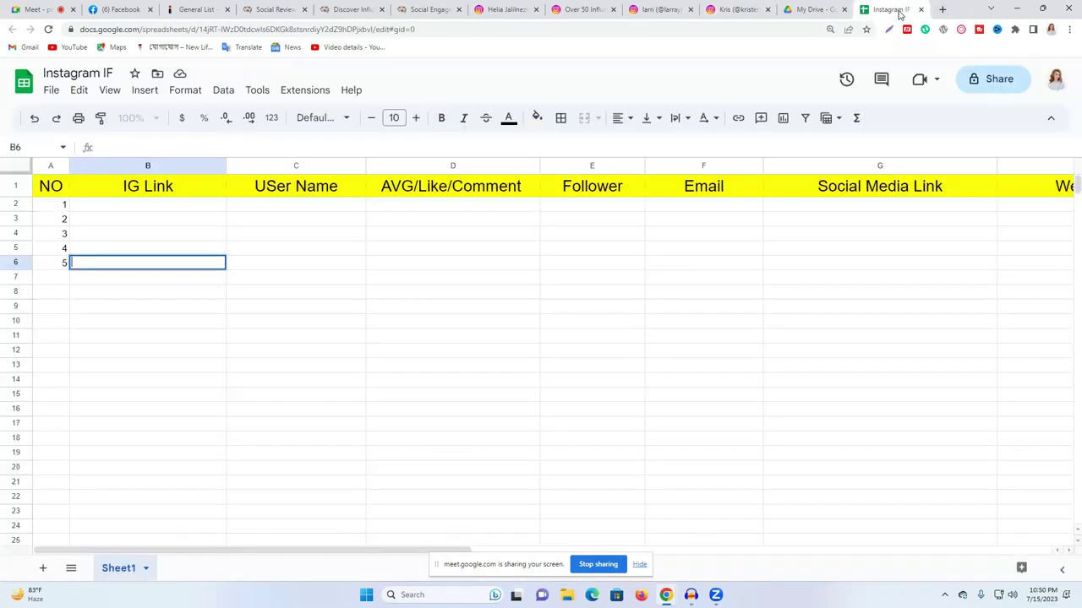
left_click(727, 9)
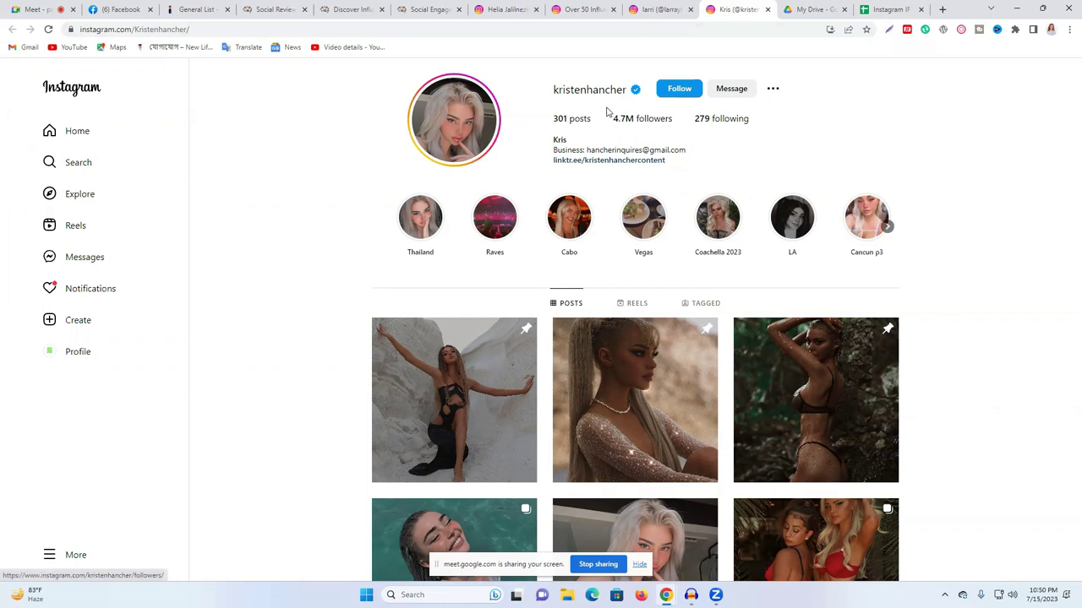
double_click(616, 120)
key("ctrl+c")
left_click(889, 9)
left_click(599, 203)
key("ctrl+v")
left_click(676, 292)
- Copy the influencer's Instagram profile address into B2 as the IG link
left_click(815, 9)
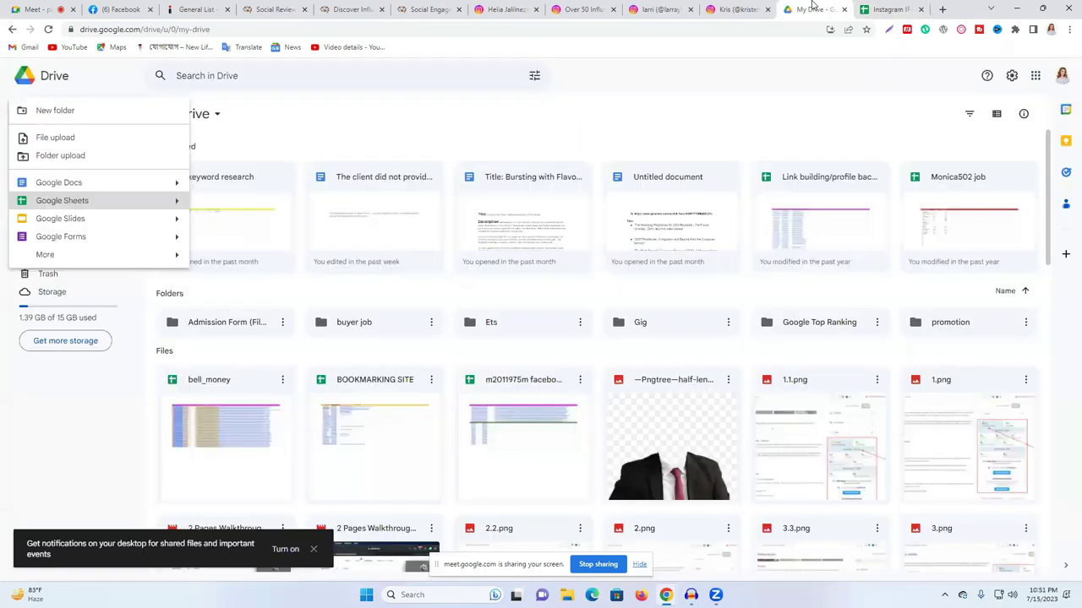
left_click(727, 10)
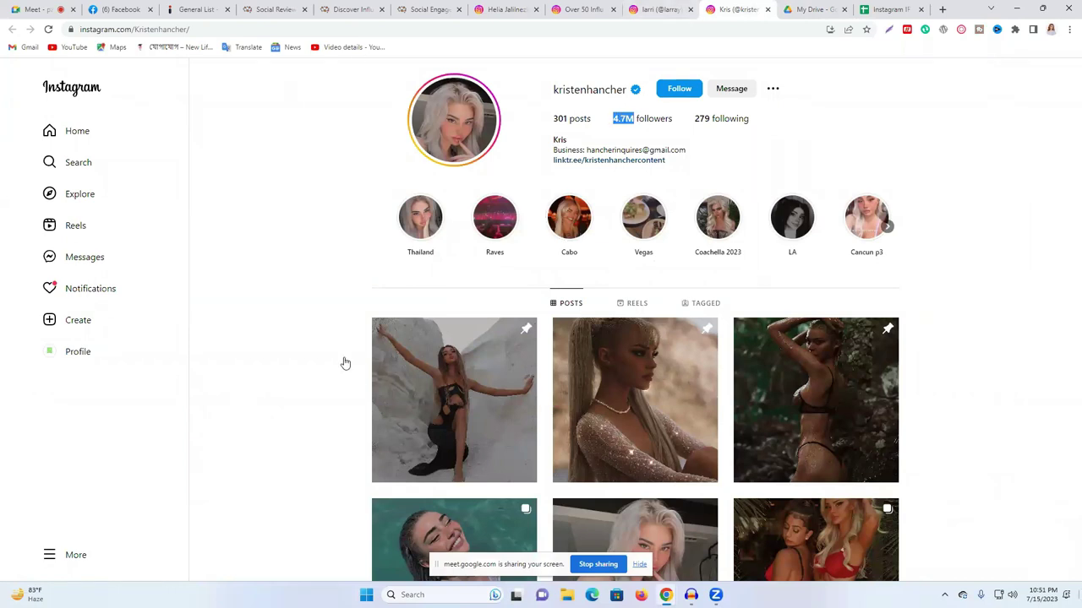
left_click(184, 29)
double_click(183, 29)
key("ctrl+a")
key("ctrl+c")
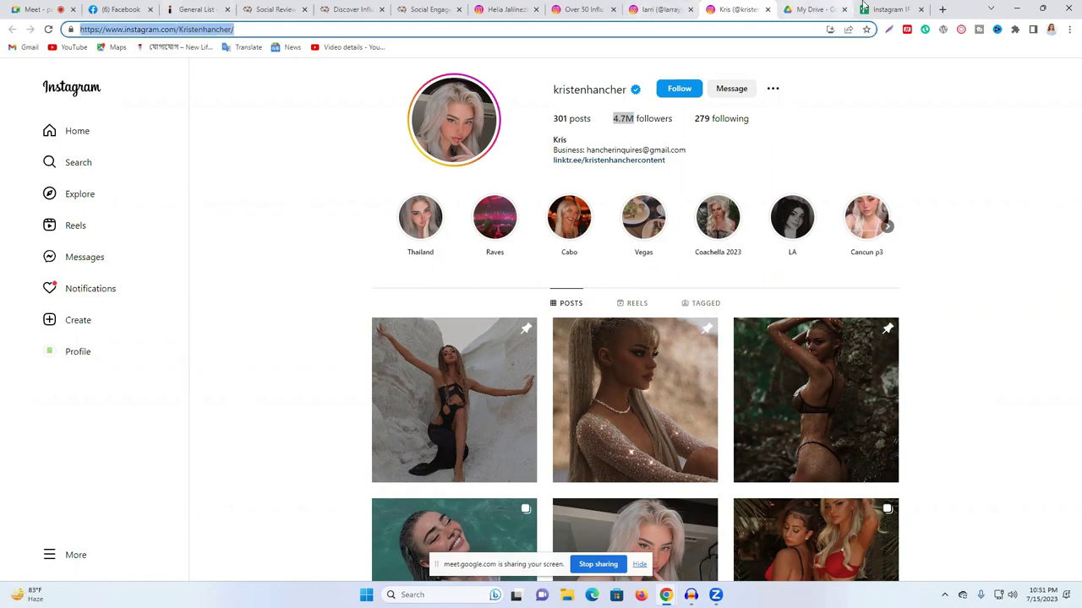
left_click(887, 9)
left_click(132, 210)
key("ctrl+v")
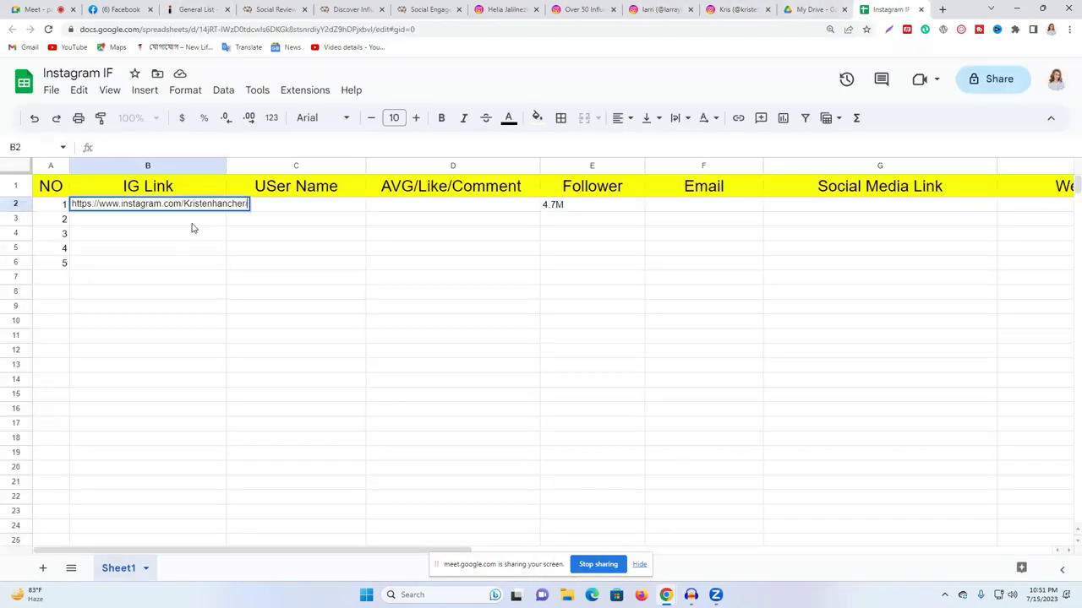
left_click(340, 263)
- Enter '@' plus the username taken from the profile address into C2
left_click(813, 10)
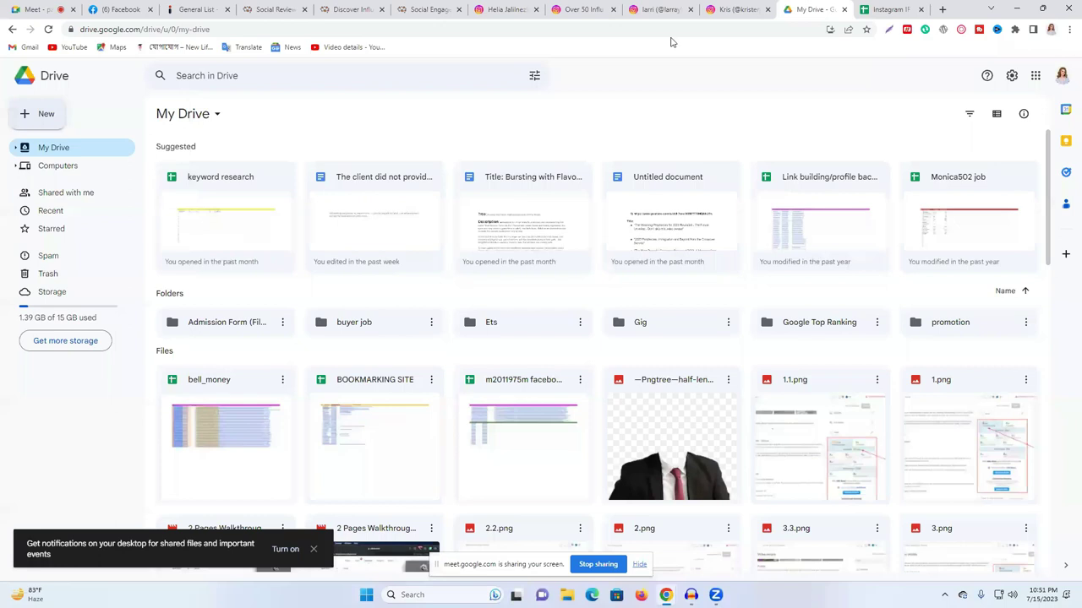
left_click(735, 9)
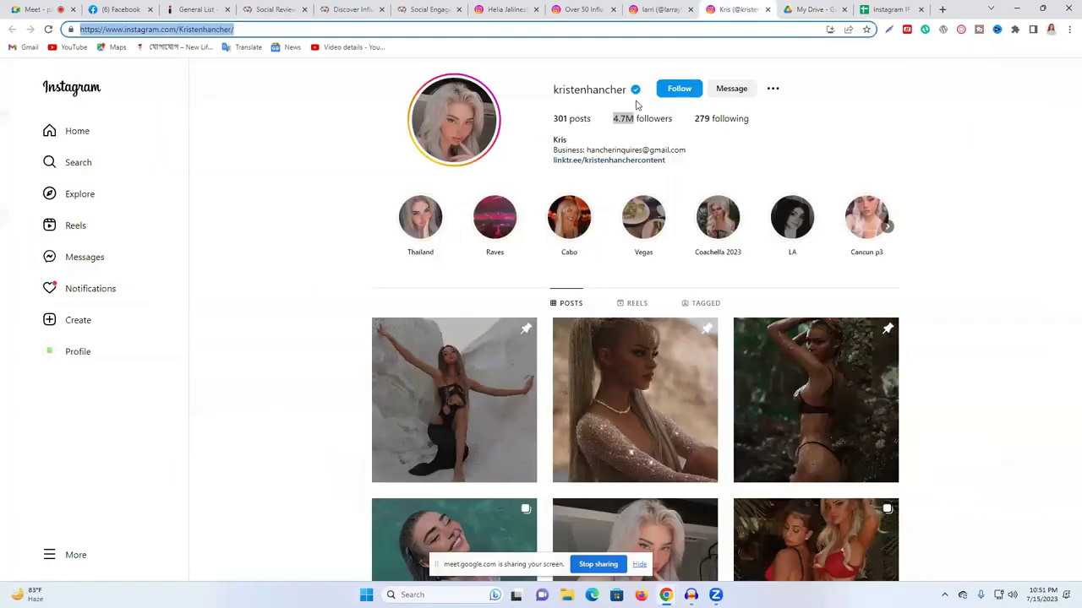
left_click(211, 29)
left_click_drag(231, 29, 179, 28)
key("ctrl+c")
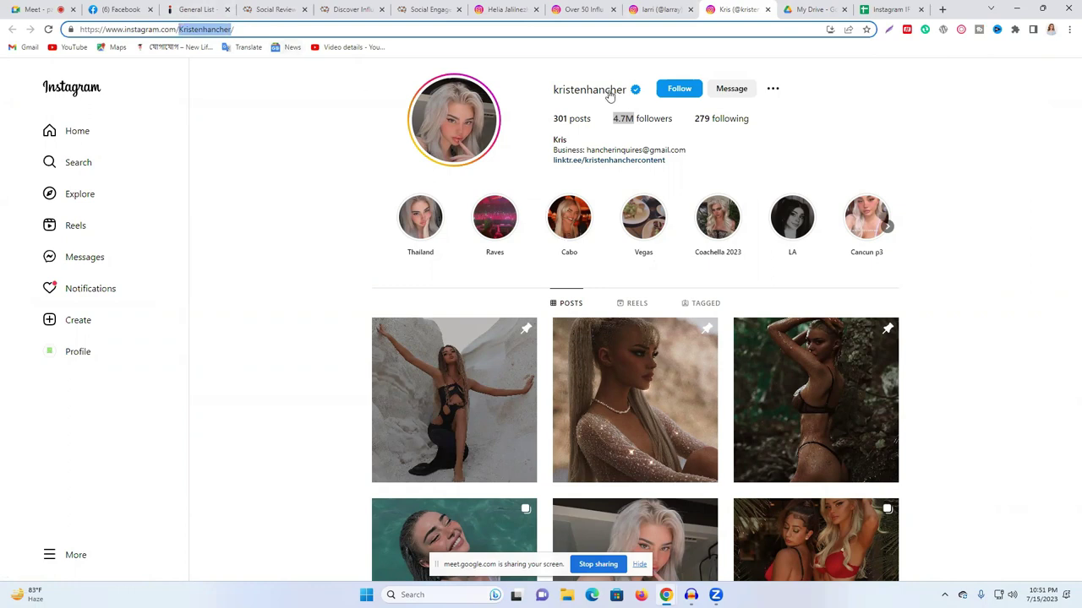
left_click(887, 9)
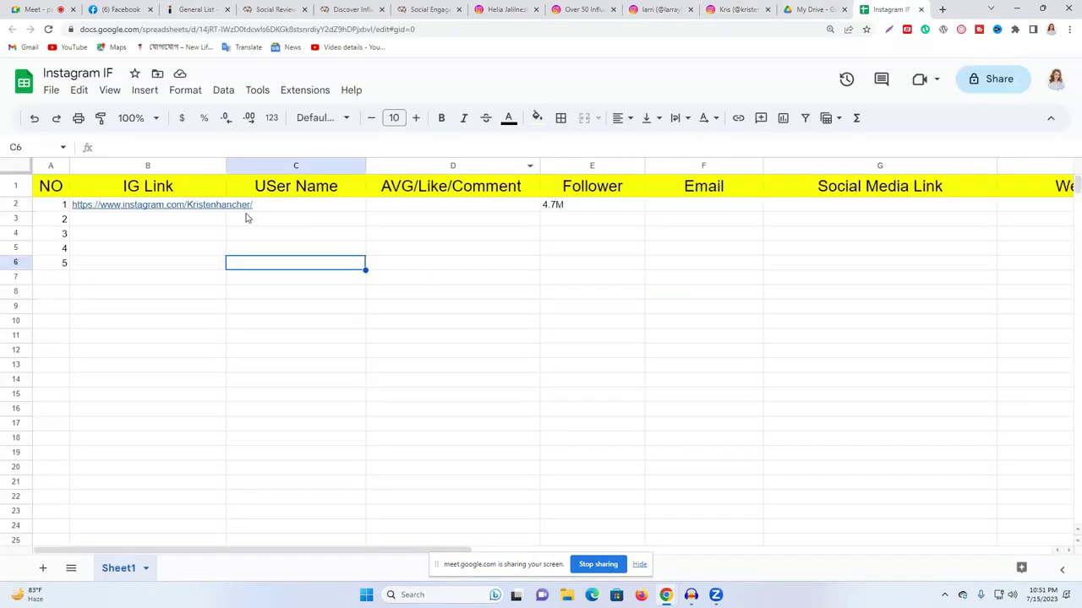
left_click(297, 206)
type("@")
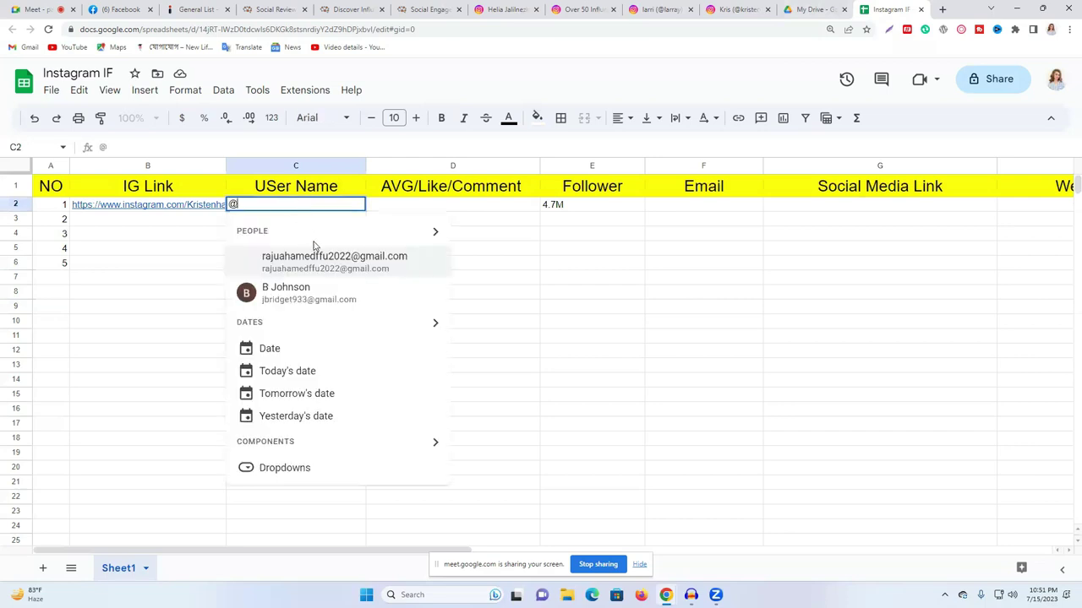
key("ctrl+v")
left_click(591, 283)
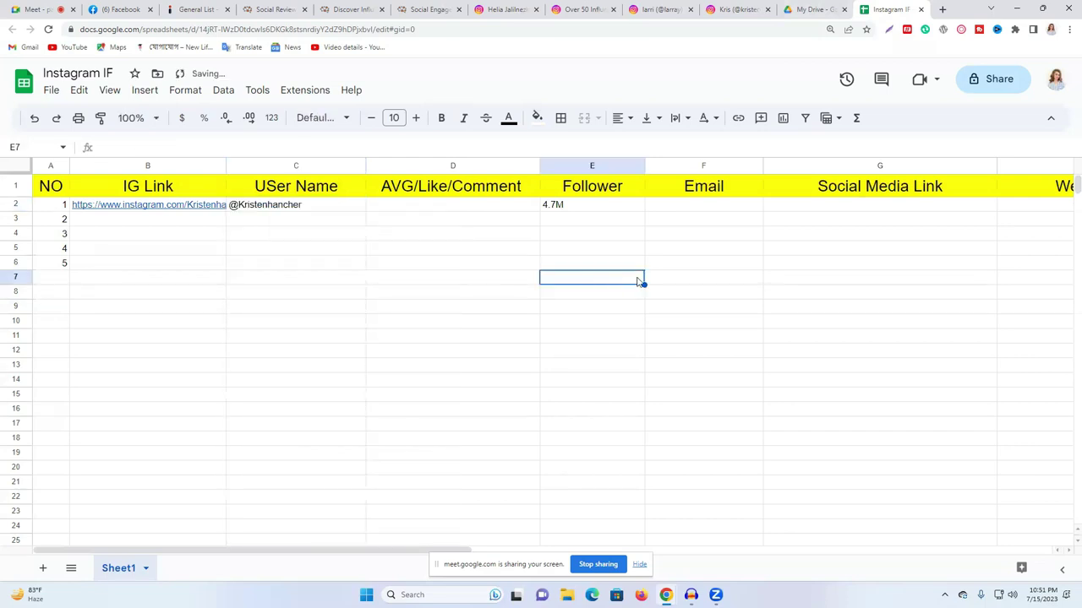
left_click(273, 207)
double_click(273, 208)
key("ctrl+c")
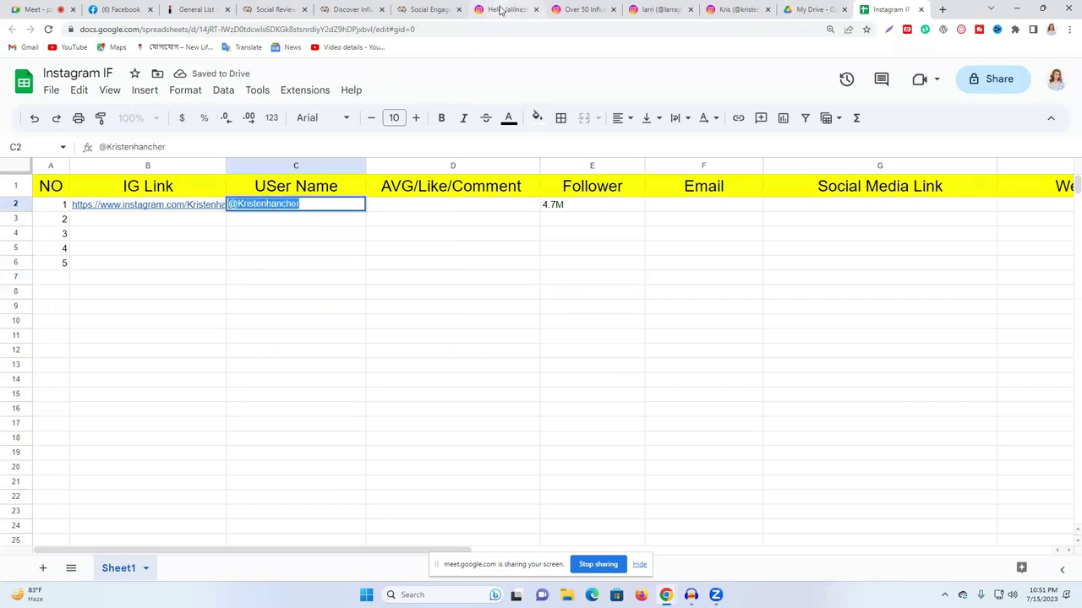
left_click(499, 10)
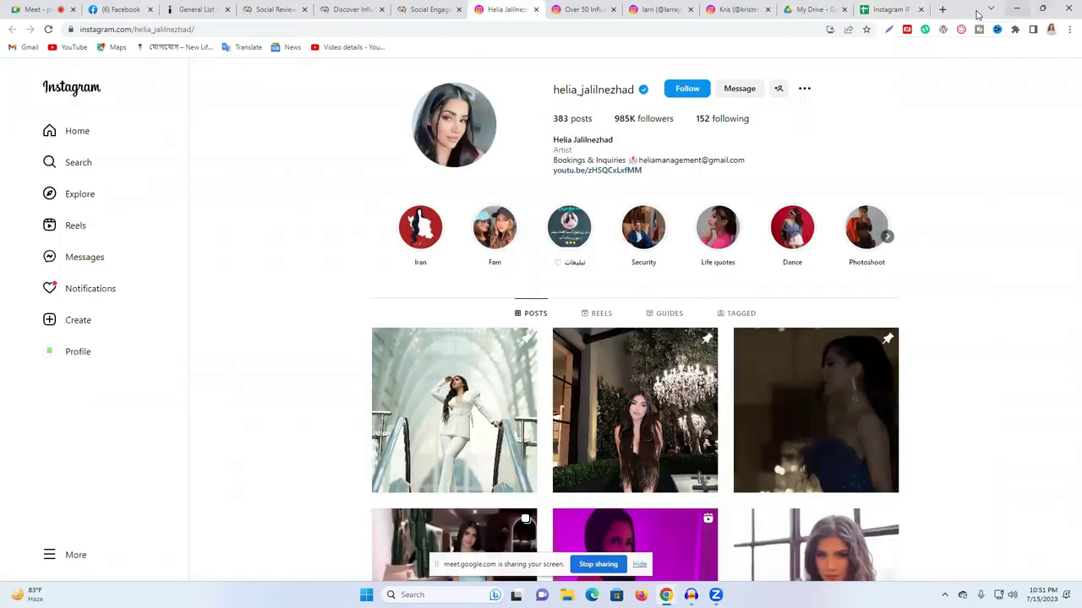
- Load instagram.com in a new tab and search for the influencer's account
left_click(942, 9)
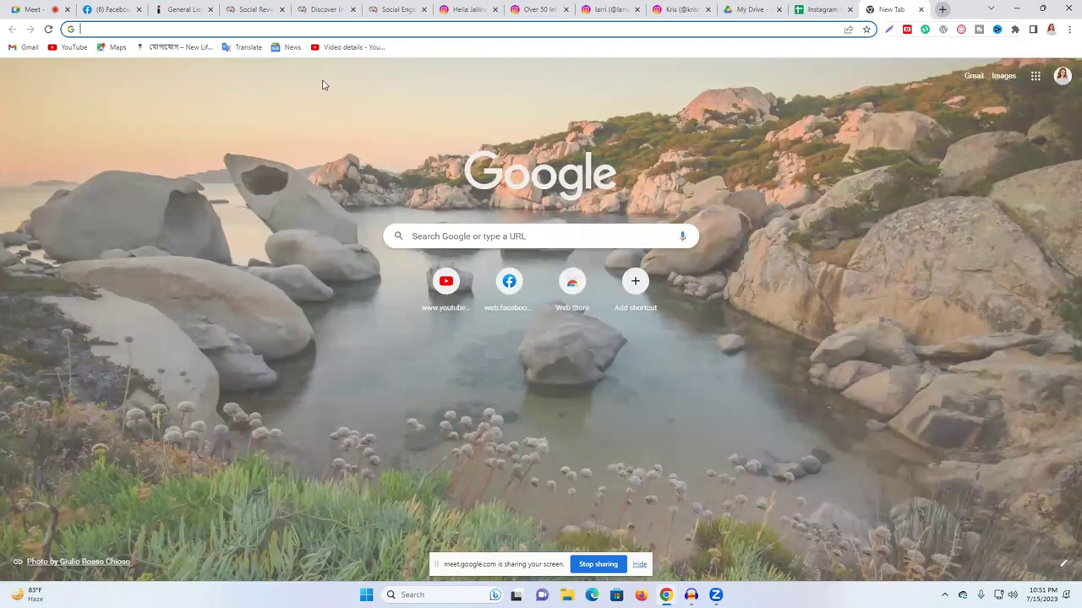
left_click(315, 30)
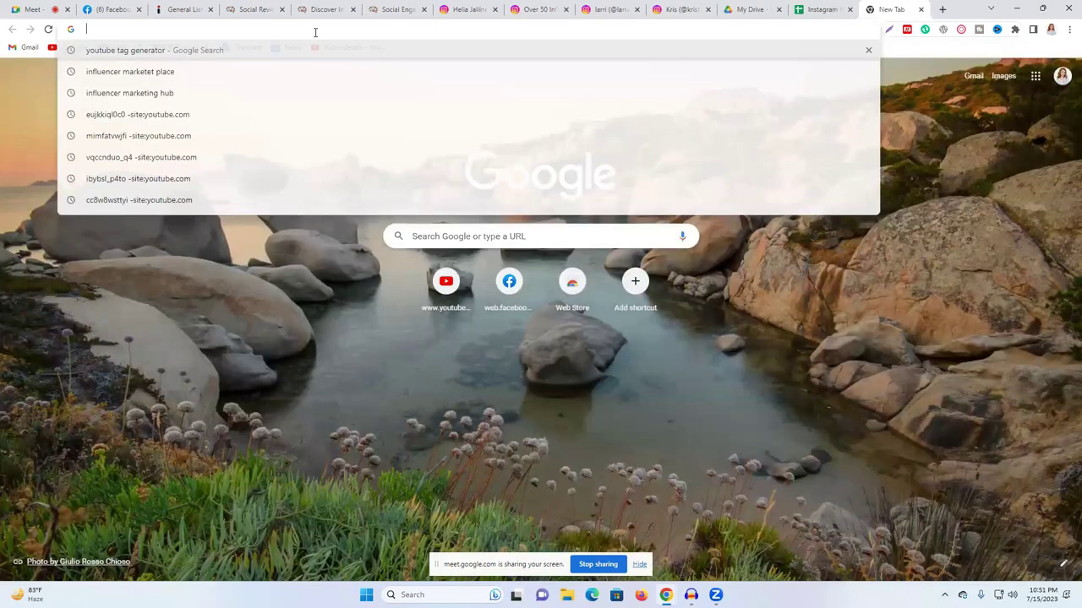
type("instagram.com")
key("Return")
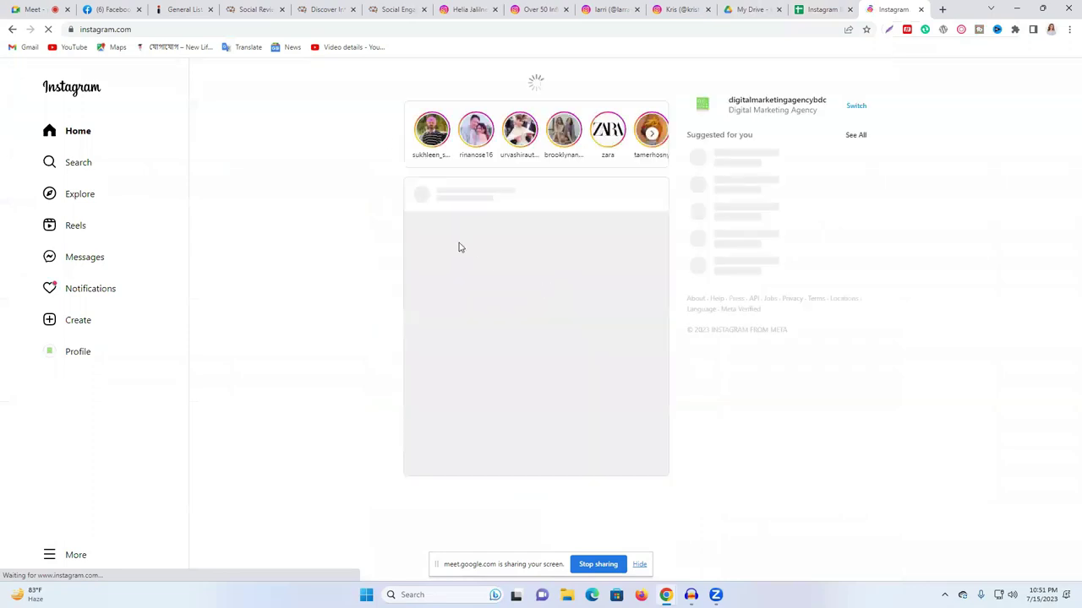
left_click(91, 163)
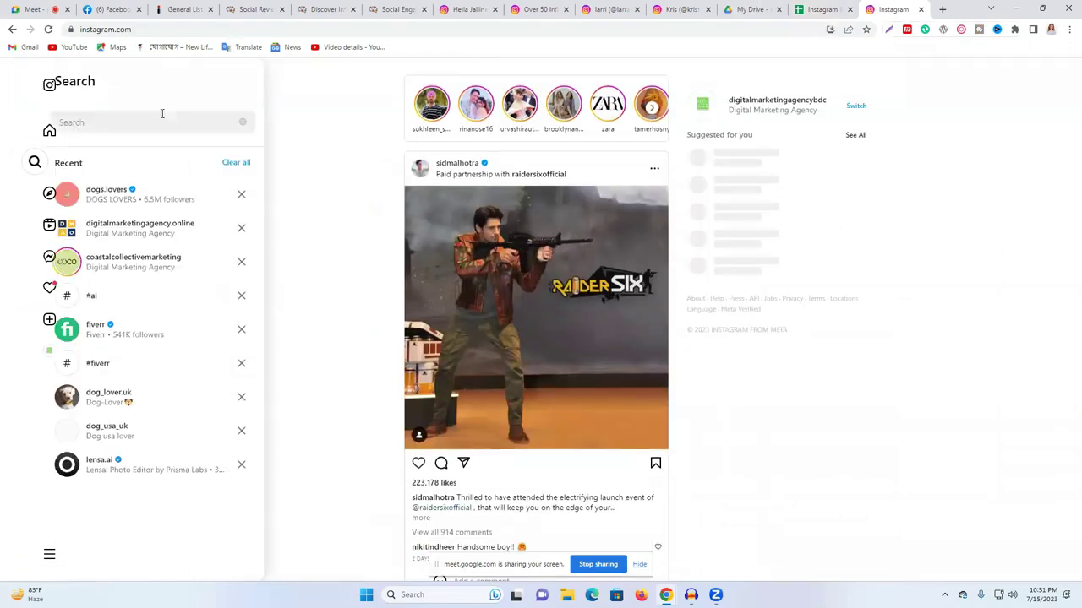
key("ctrl+v")
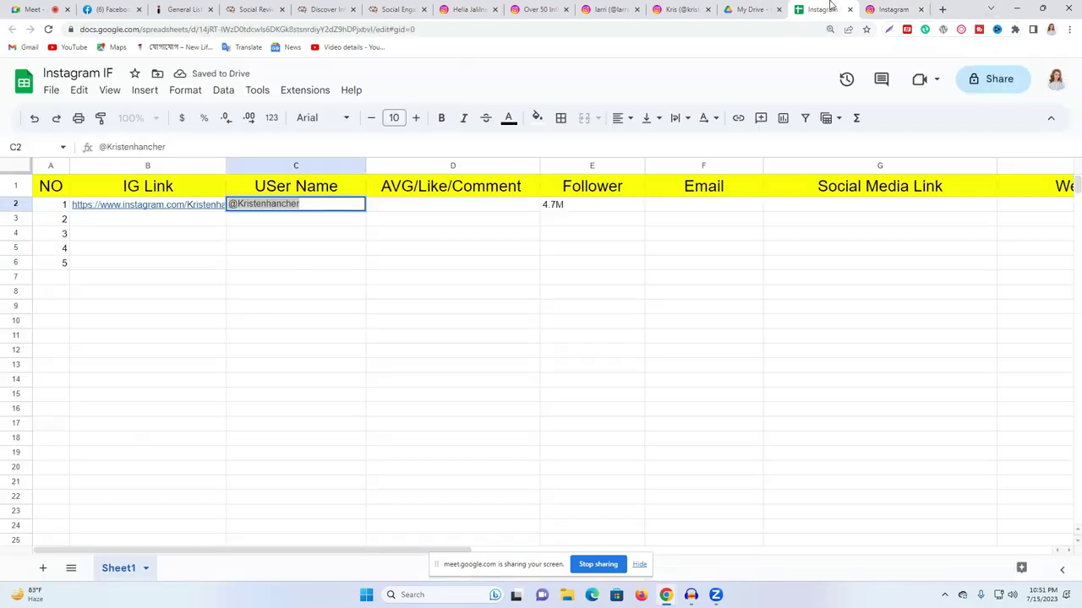
- Return to the Instagram IF sheet and select cells D2, F2 and G2
left_click(820, 10)
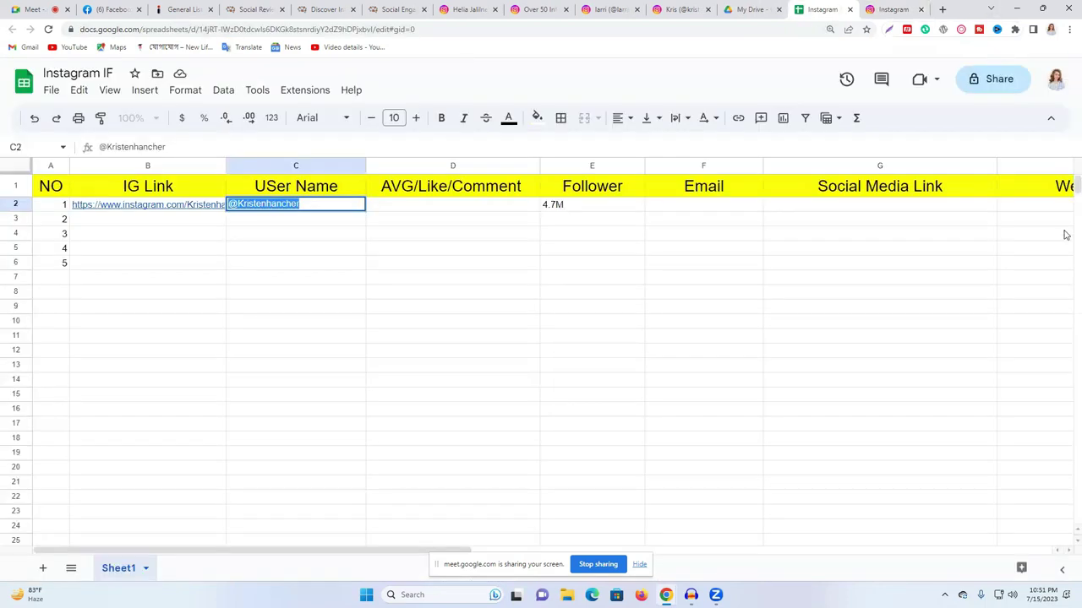
left_click(406, 250)
left_click(408, 205)
left_click(714, 209)
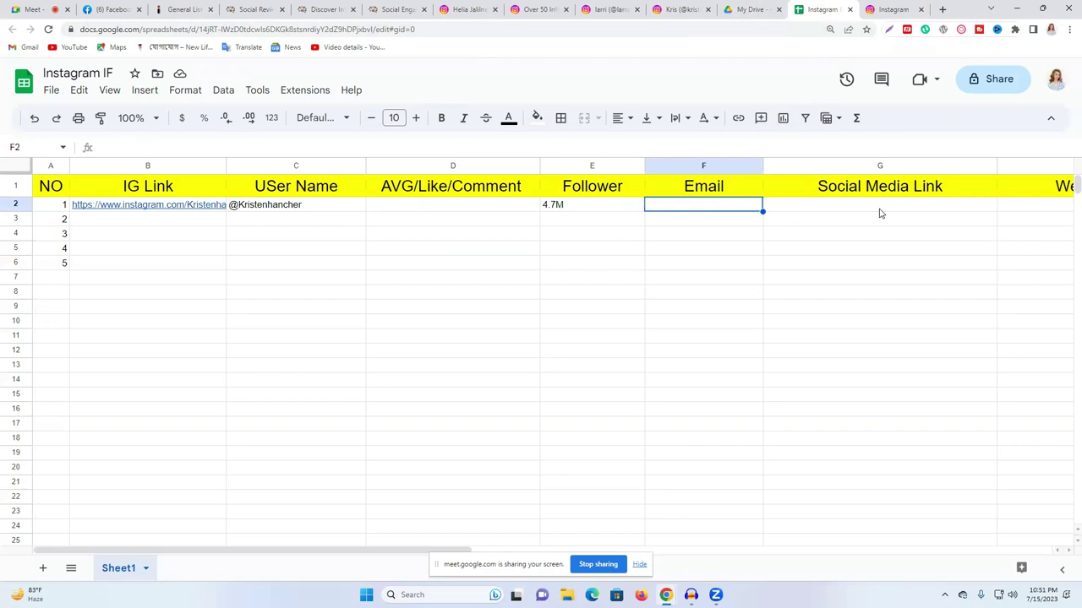
left_click(879, 213)
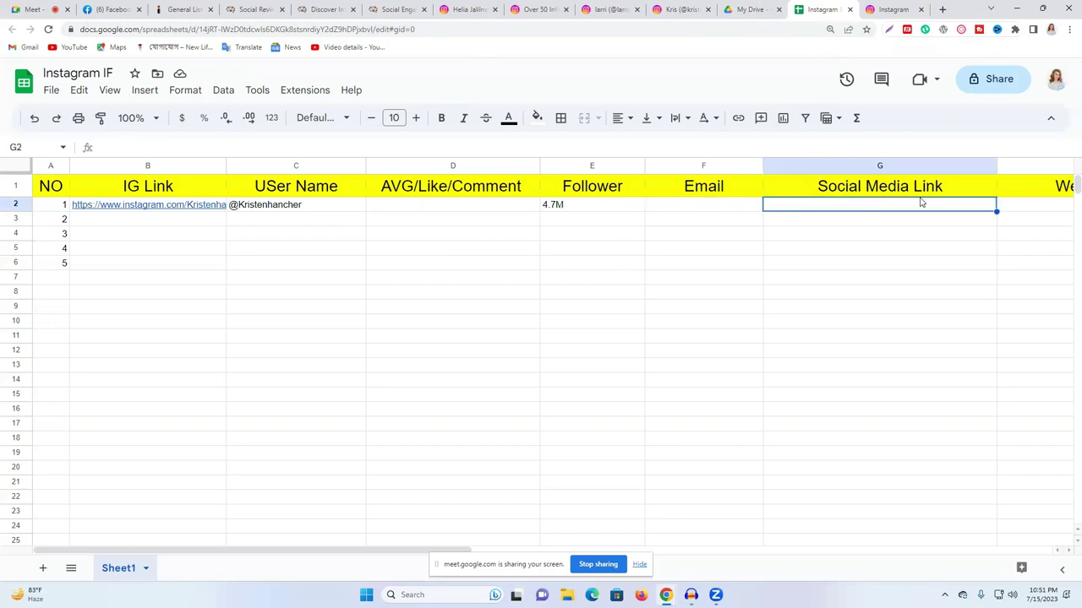
- Load the Social Blade homepage in a new tab
left_click(942, 9)
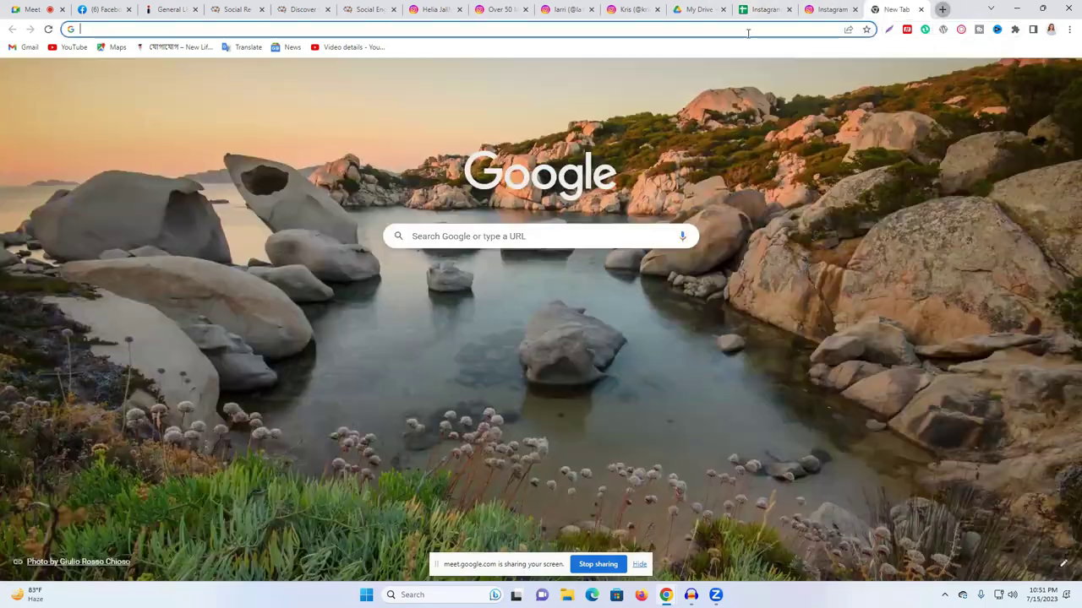
left_click(740, 31)
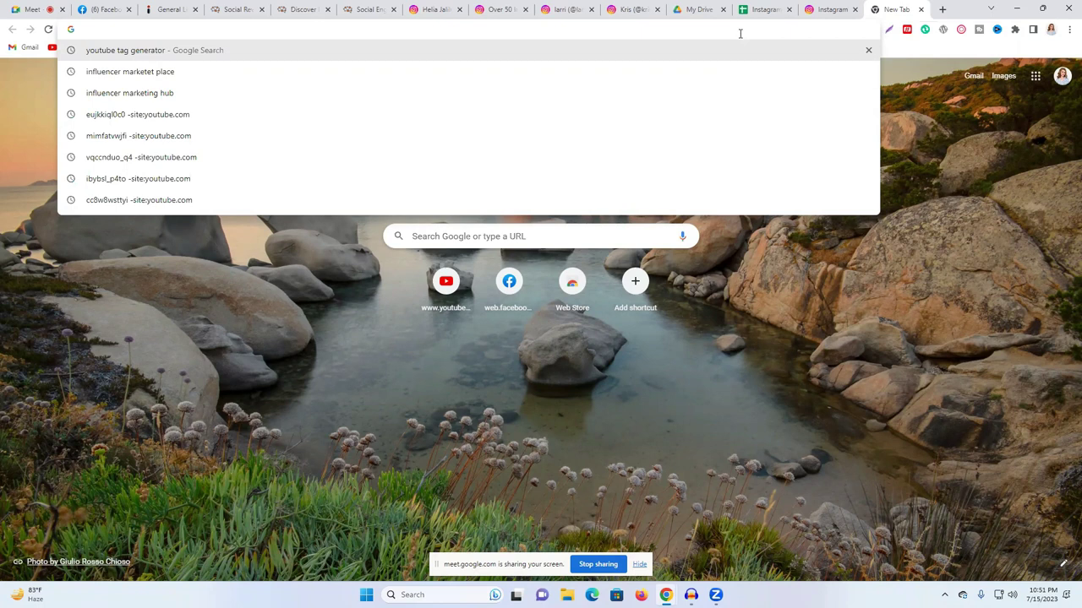
type("socialblade.com")
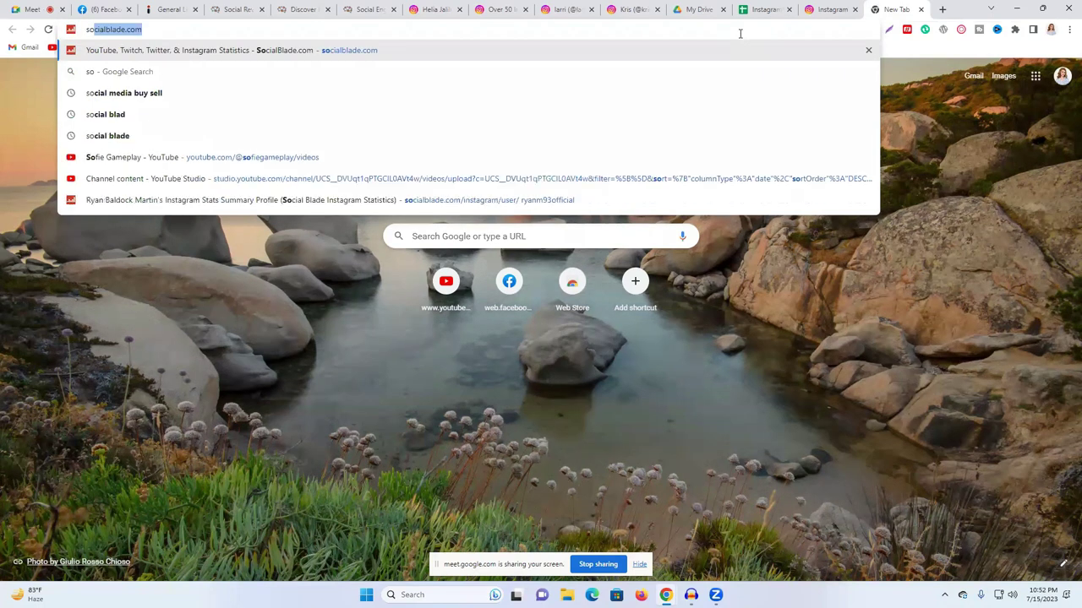
key("Return")
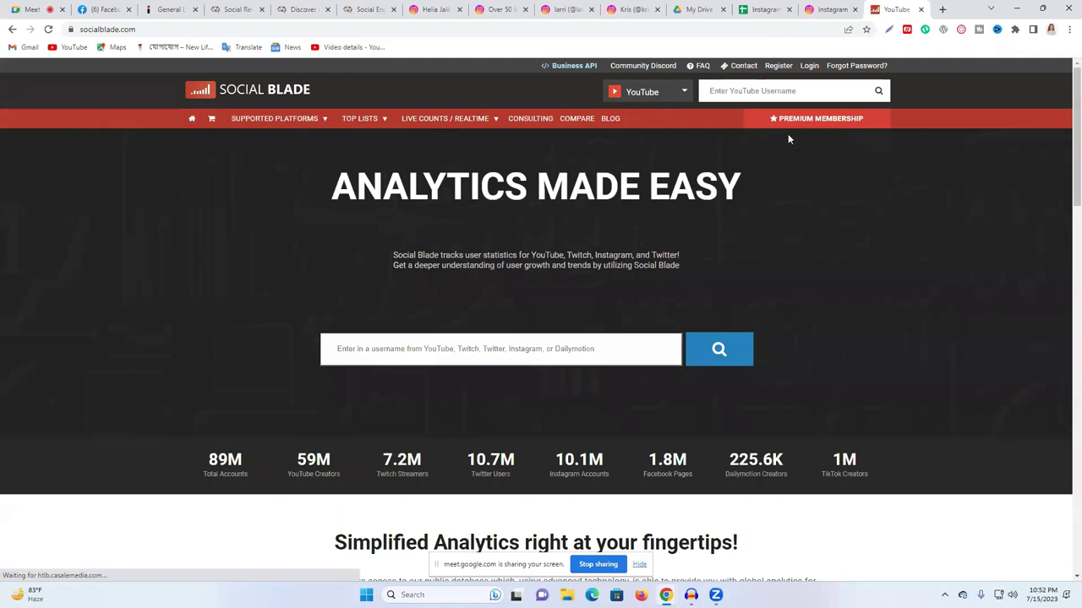
scroll(617, 211, "down", 2)
scroll(786, 213, "up", 2)
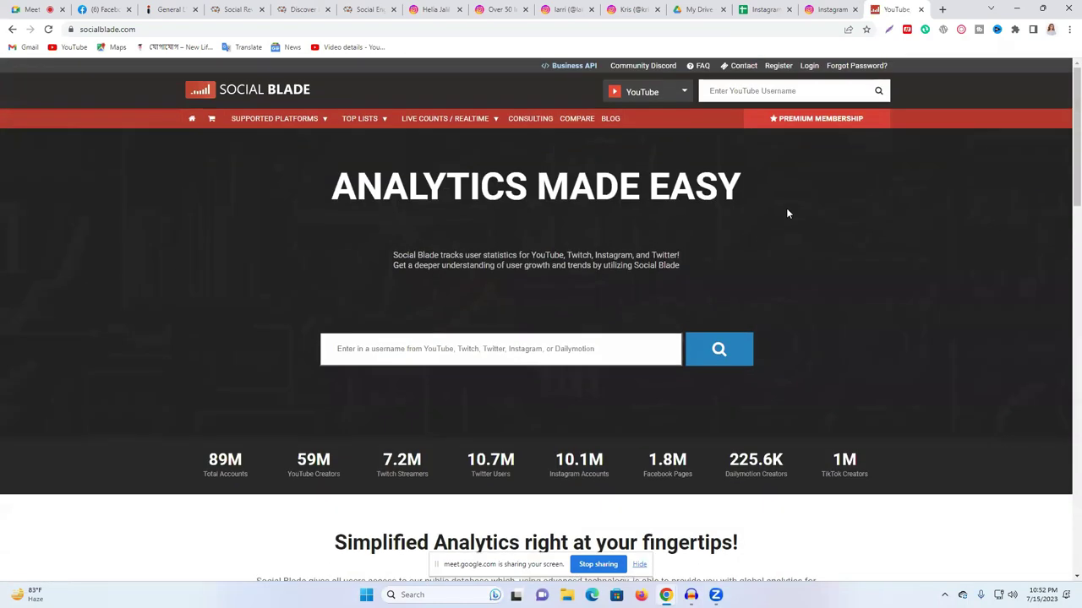
- Open Social Blade's registration page and click into its Email, Display Name and Password fields
left_click(778, 66)
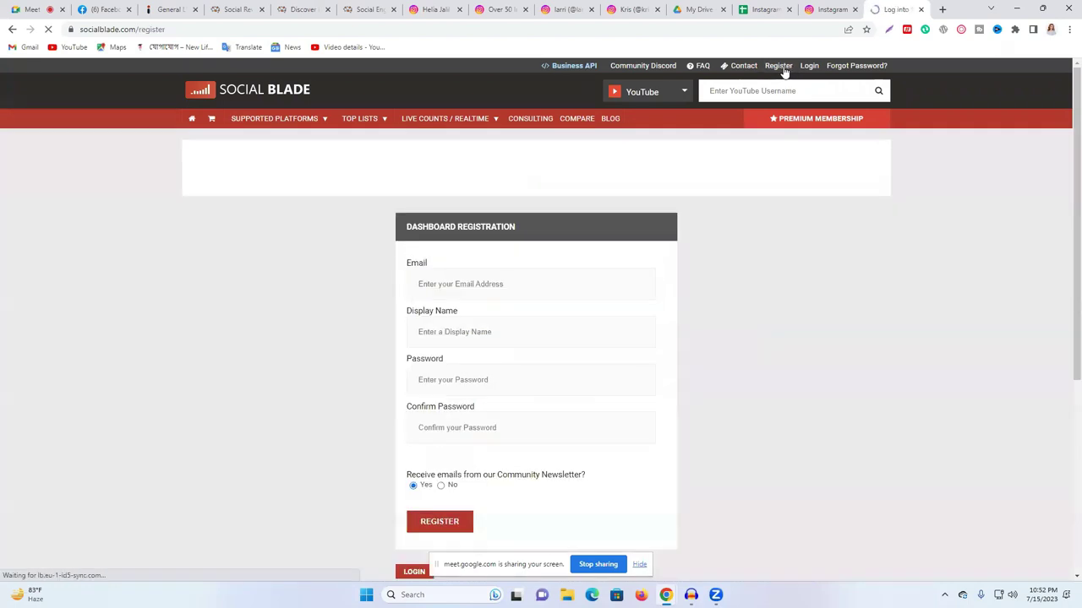
scroll(485, 331, "down", 2)
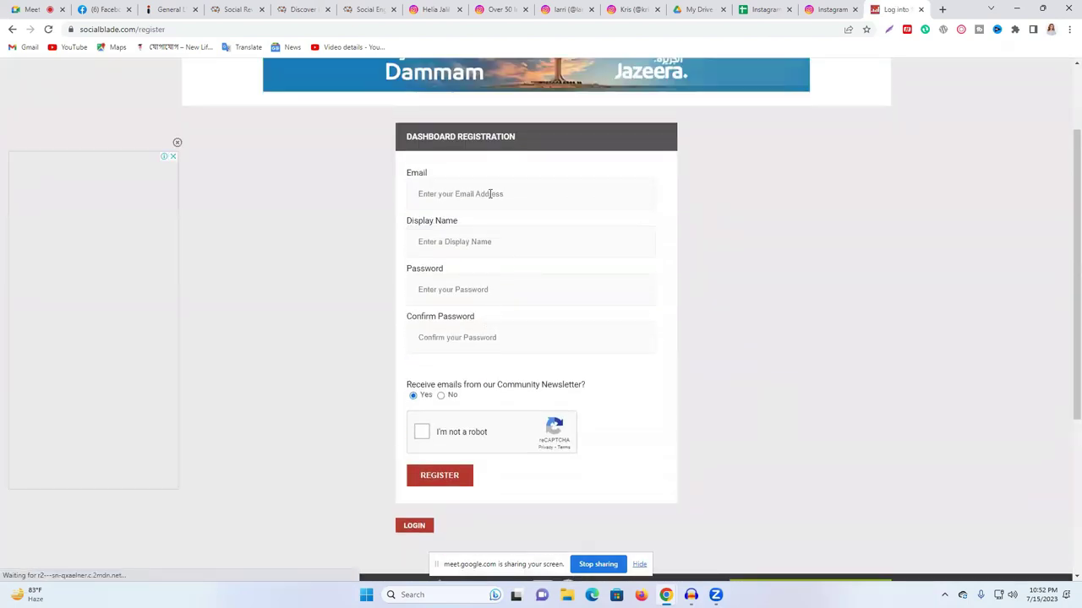
left_click(419, 194)
left_click(444, 244)
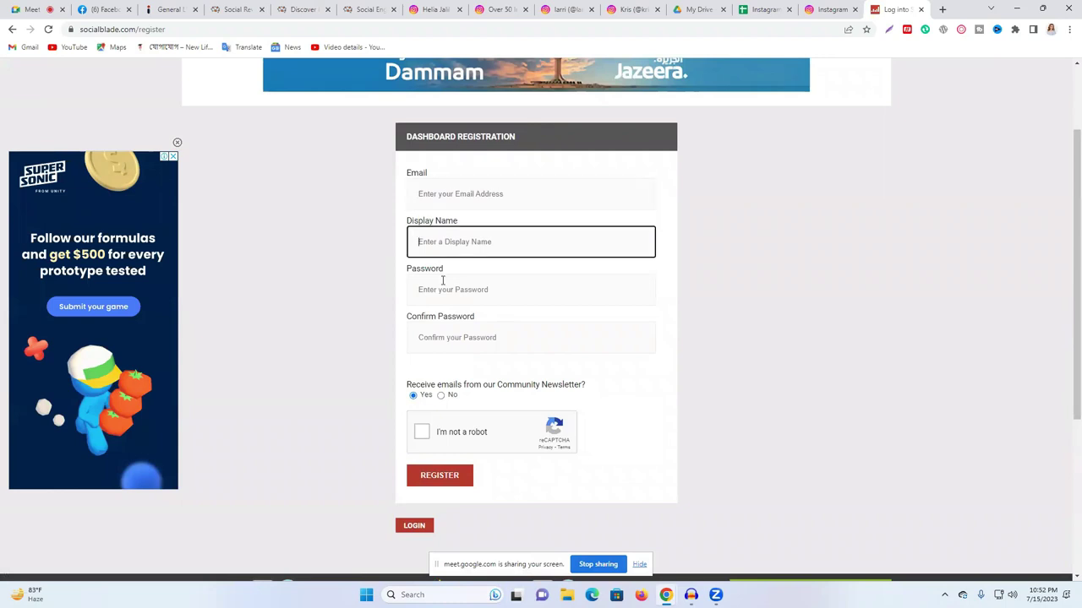
left_click(440, 289)
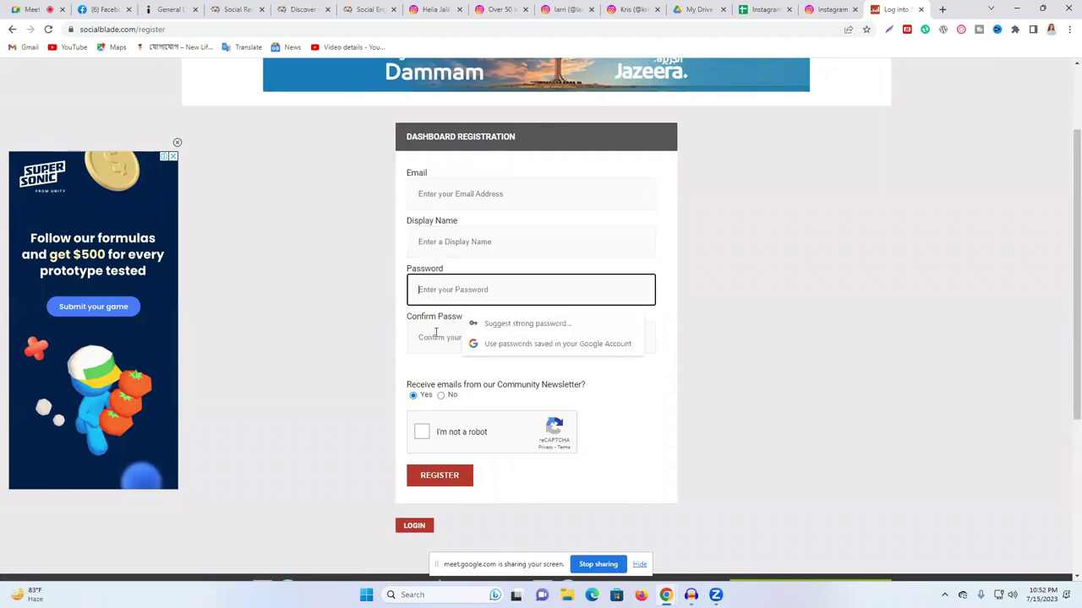
left_click(940, 9)
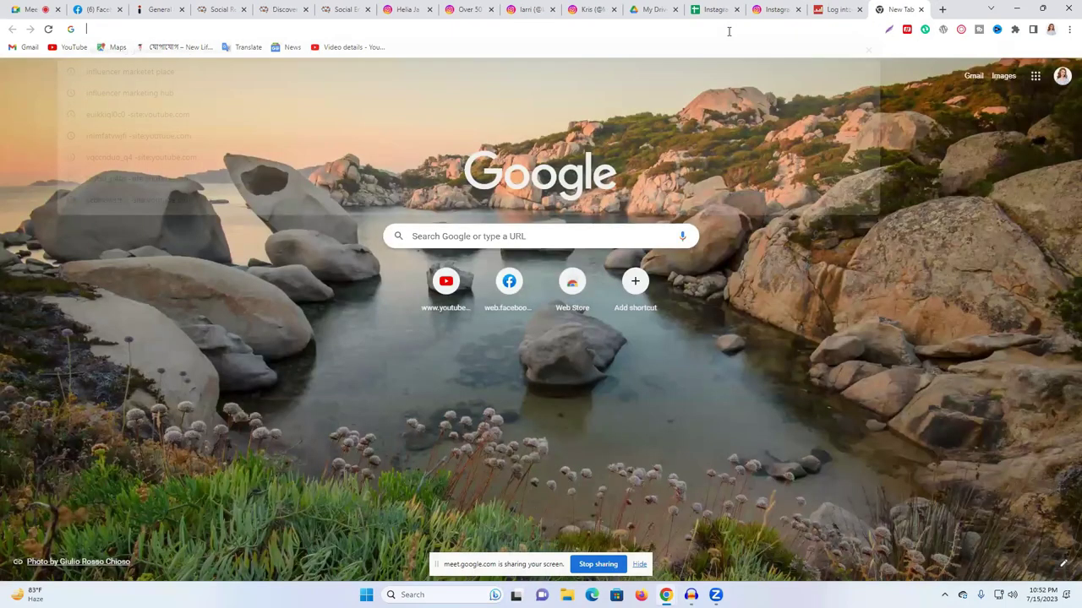
- Load 10 Minute Mail (typed 10m) and copy its temporary e-mail address
type("10m")
key("Return")
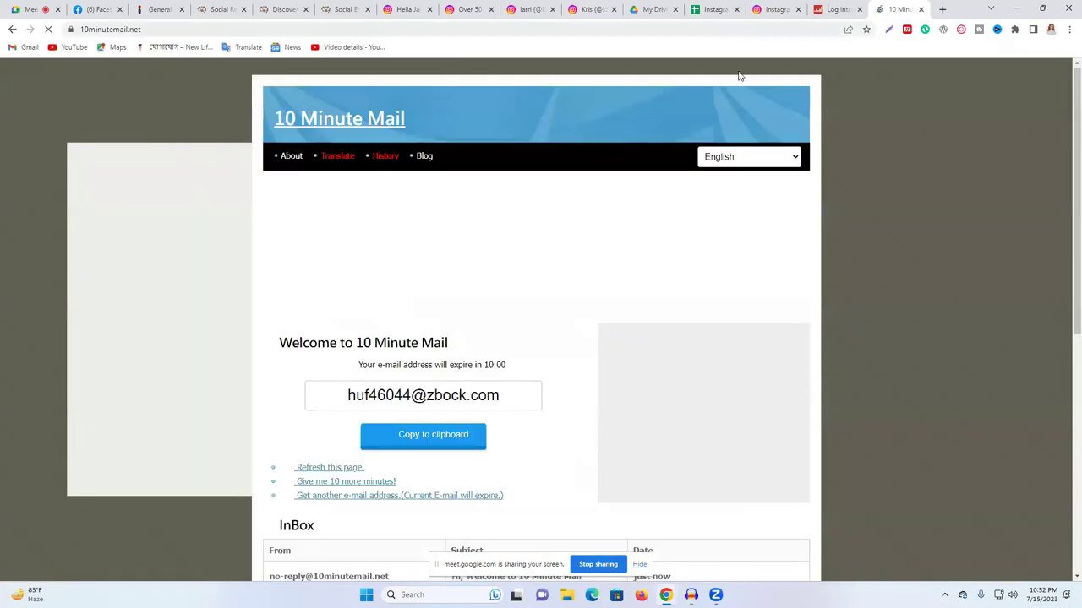
scroll(721, 220, "down", 1)
left_click(403, 321)
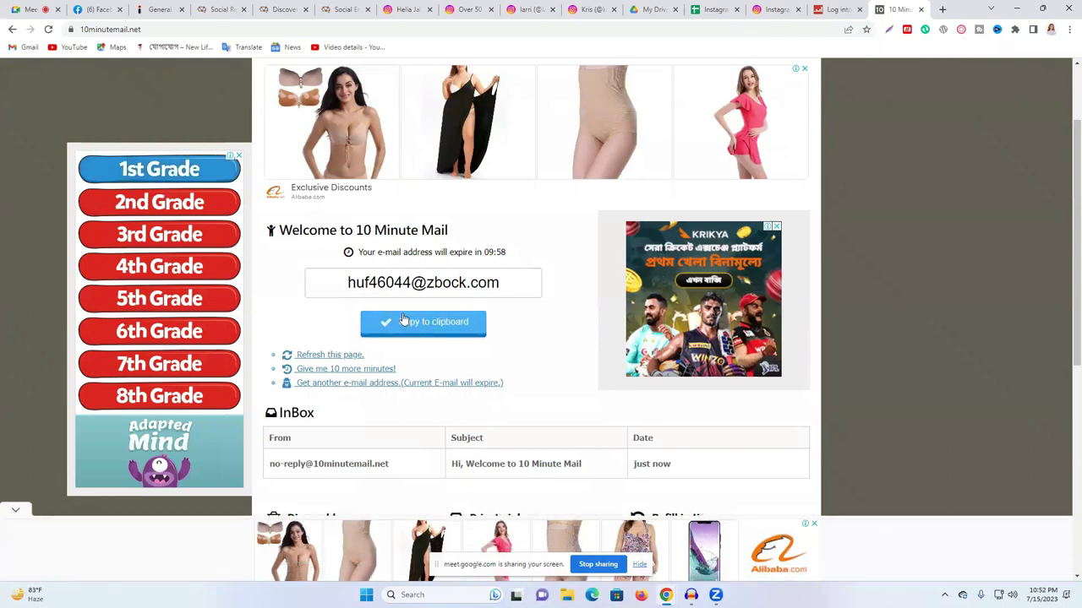
left_click(837, 9)
- Fill the Social Blade registration form with the temporary e-mail, a display name and matching passwords
left_click(466, 199)
key("ctrl+v")
left_click(477, 245)
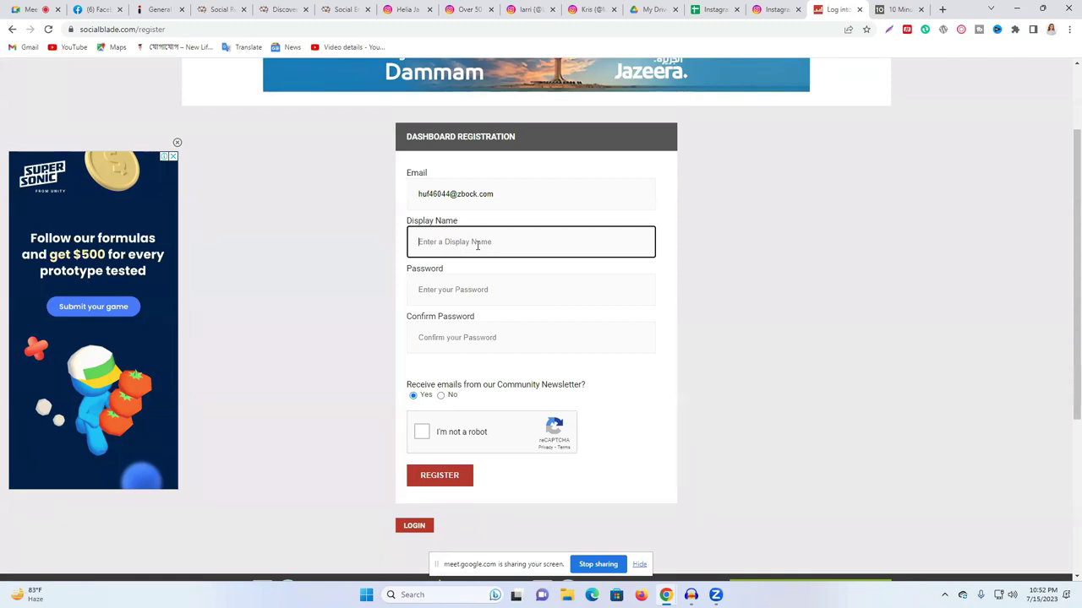
left_click(471, 278)
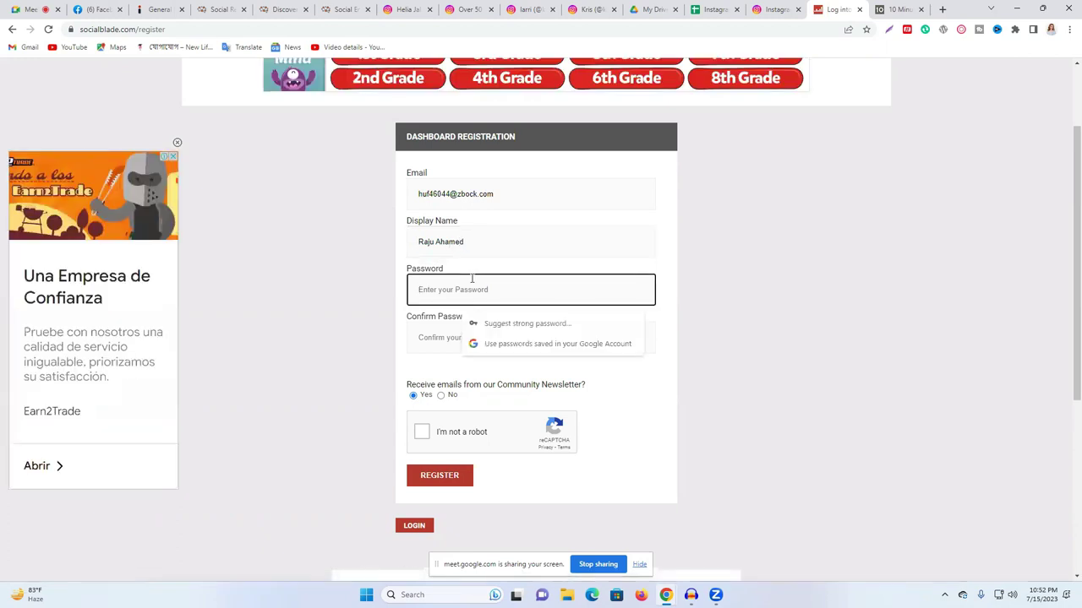
type("••••••••")
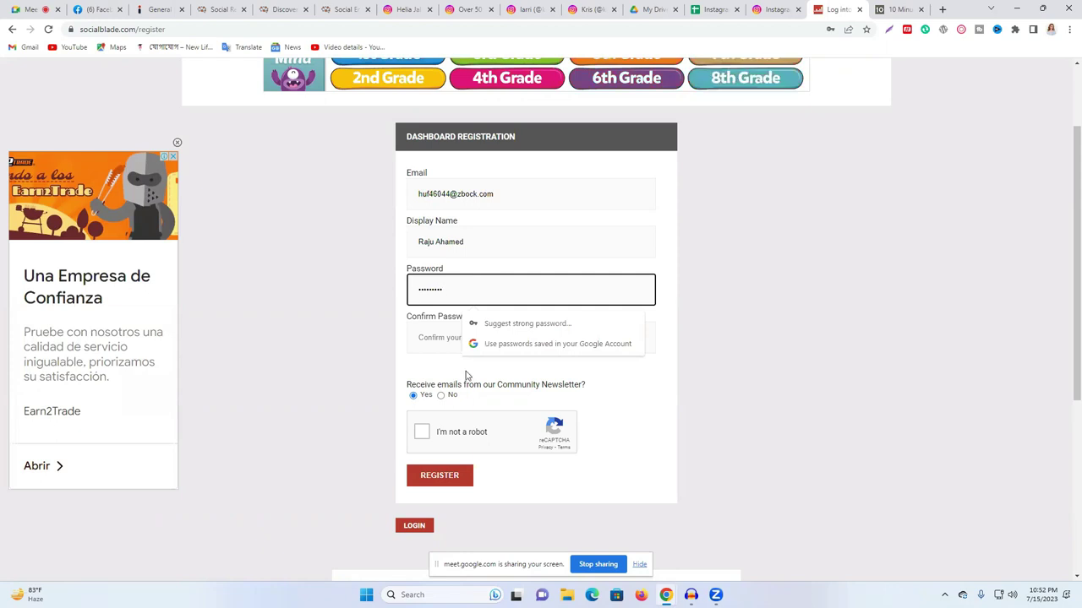
left_click(438, 341)
type("••")
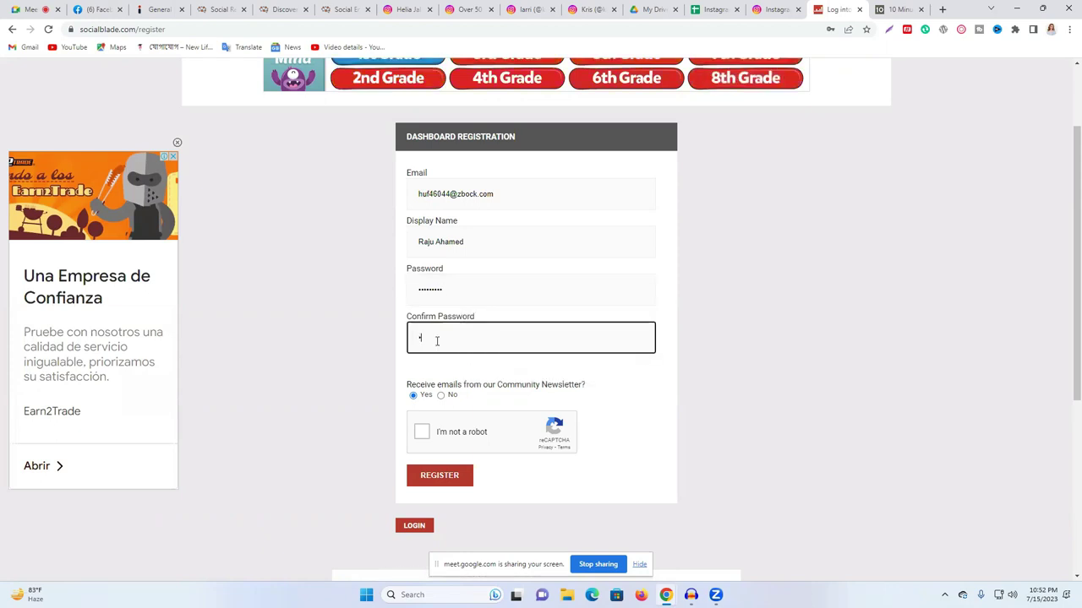
type("••••")
- Pass the reCAPTCHA, register, save the password in Chrome and log in
left_click(422, 436)
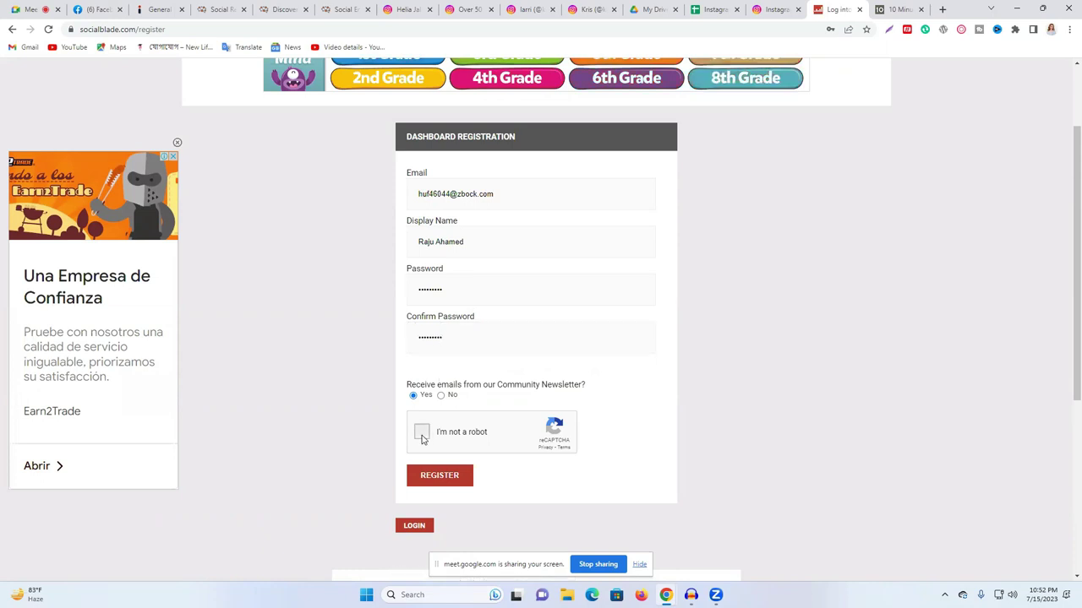
left_click(435, 476)
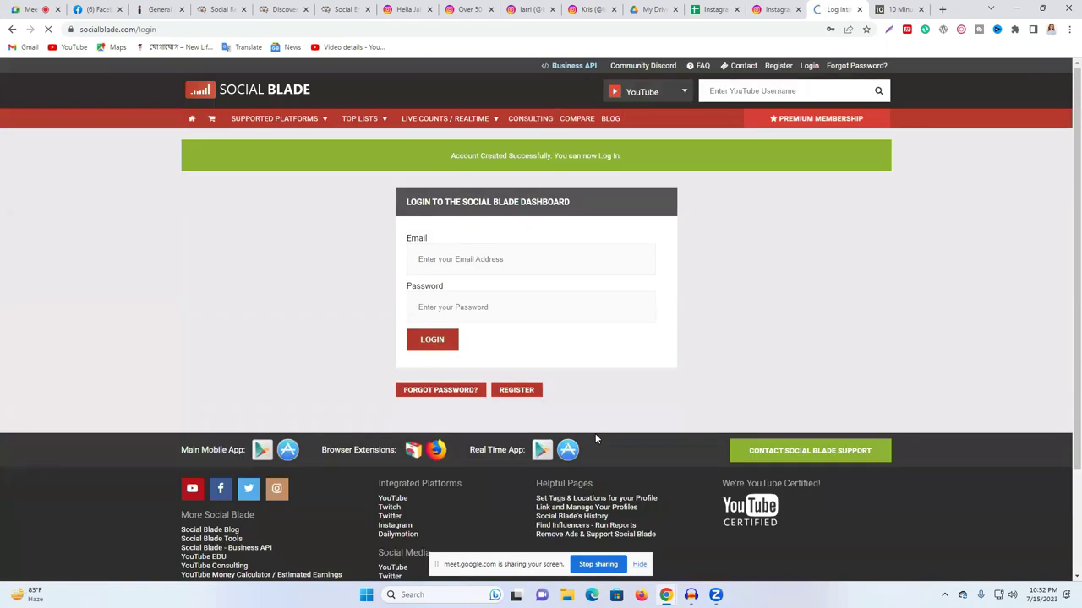
left_click(806, 215)
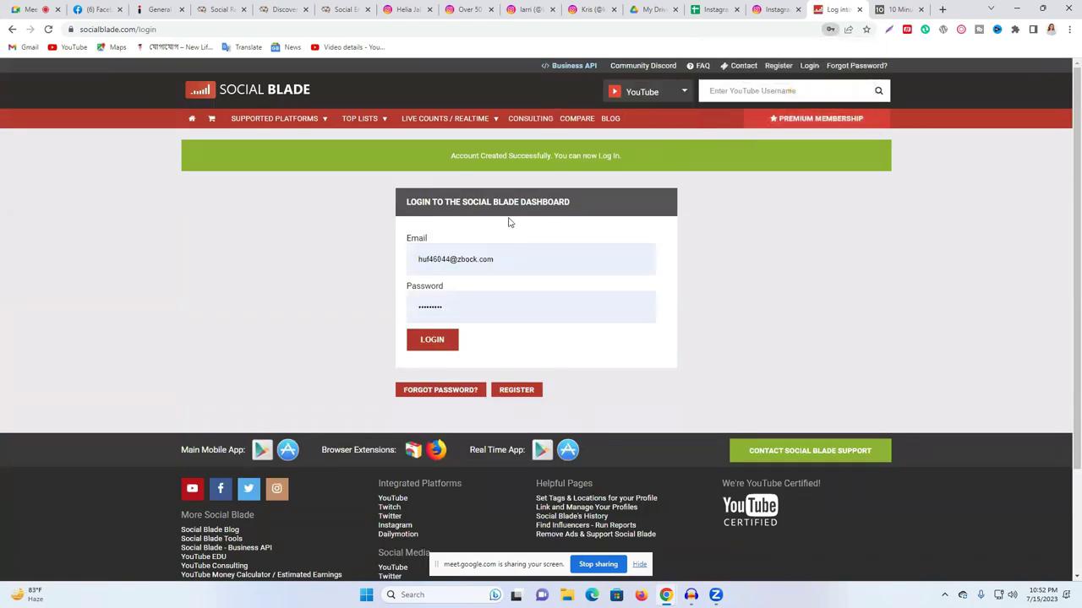
left_click(435, 341)
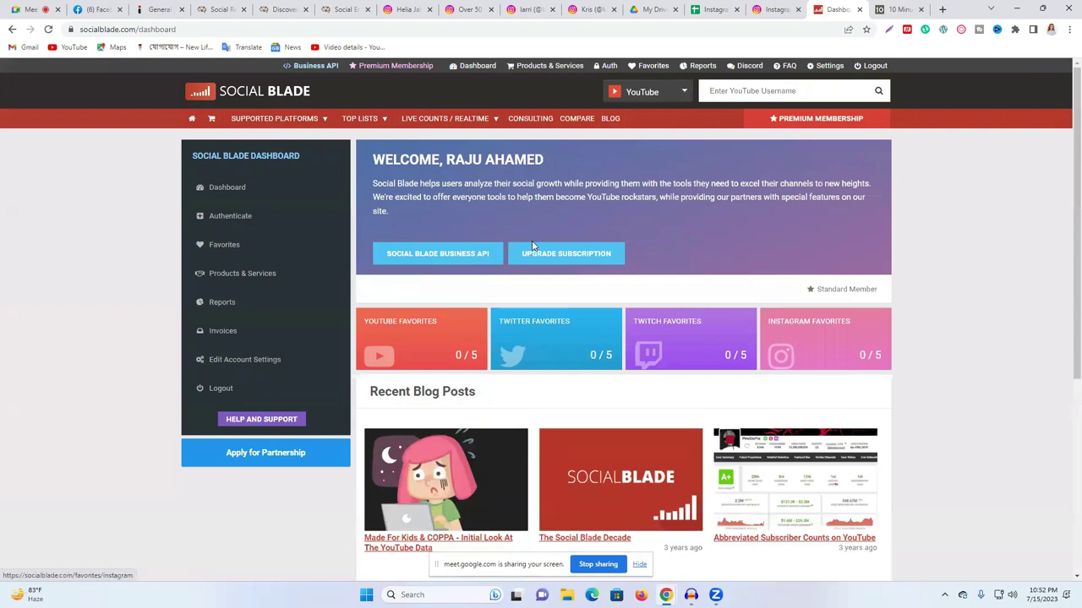
- Set the Social Blade search platform to Instagram and check the influencer's account info
scroll(710, 218, "down", 3)
scroll(714, 122, "up", 3)
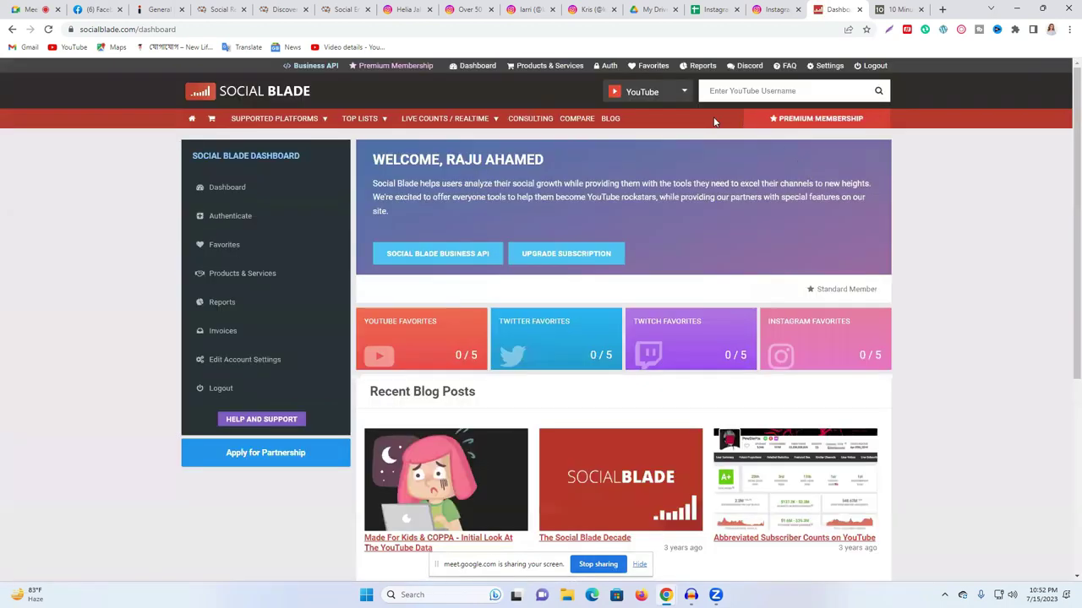
left_click(686, 92)
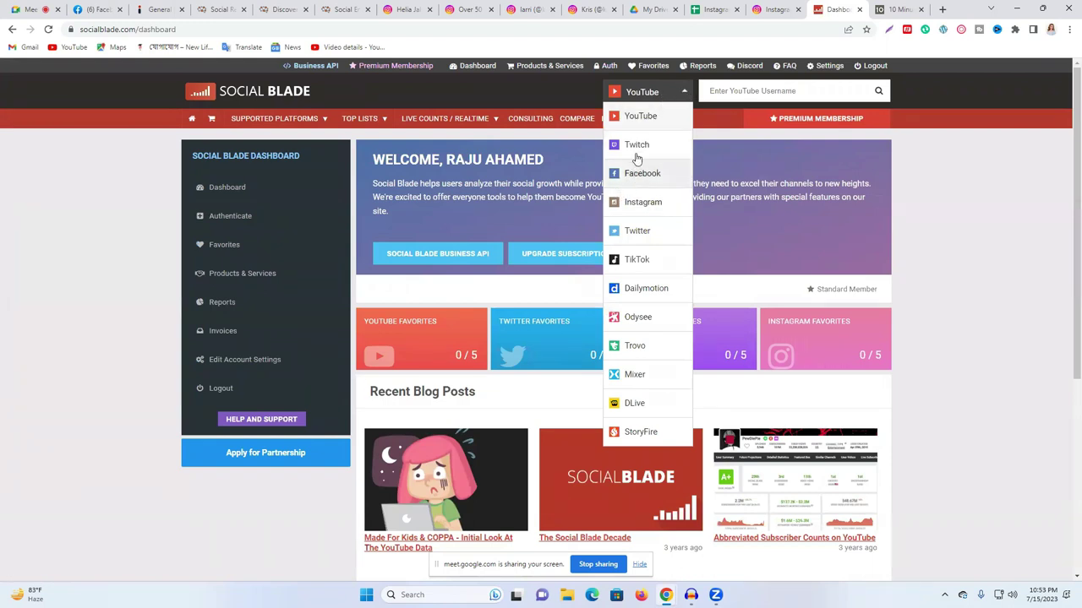
left_click(648, 202)
left_click(775, 9)
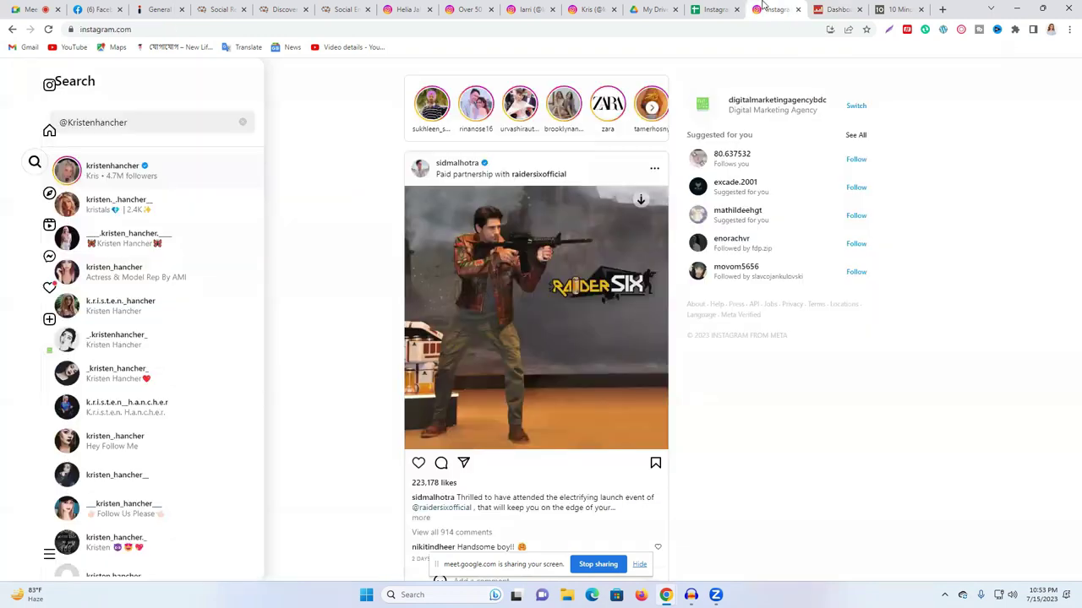
left_click(576, 10)
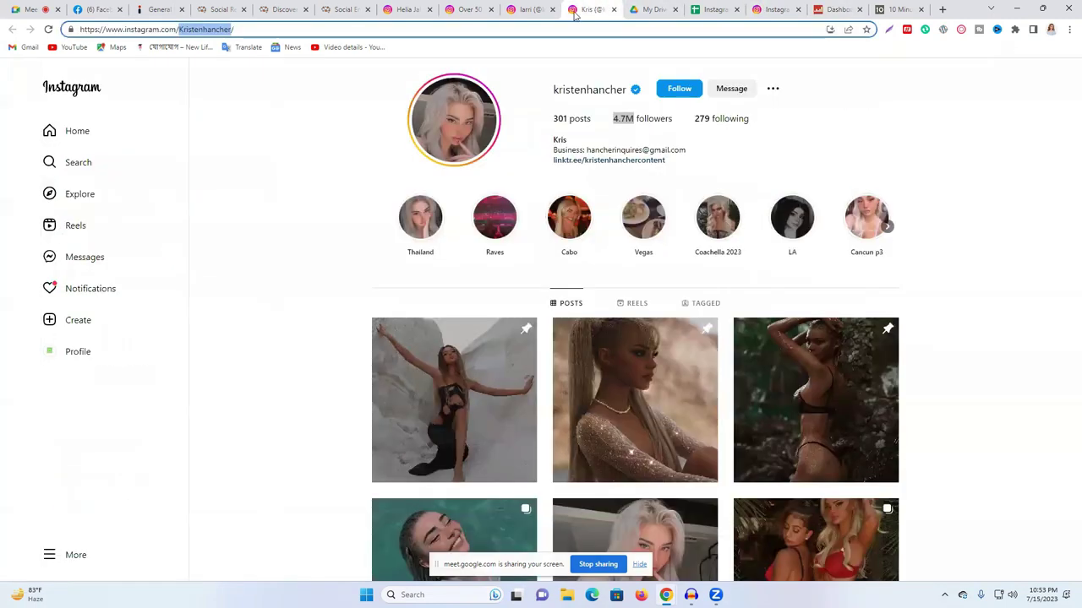
left_click(577, 88)
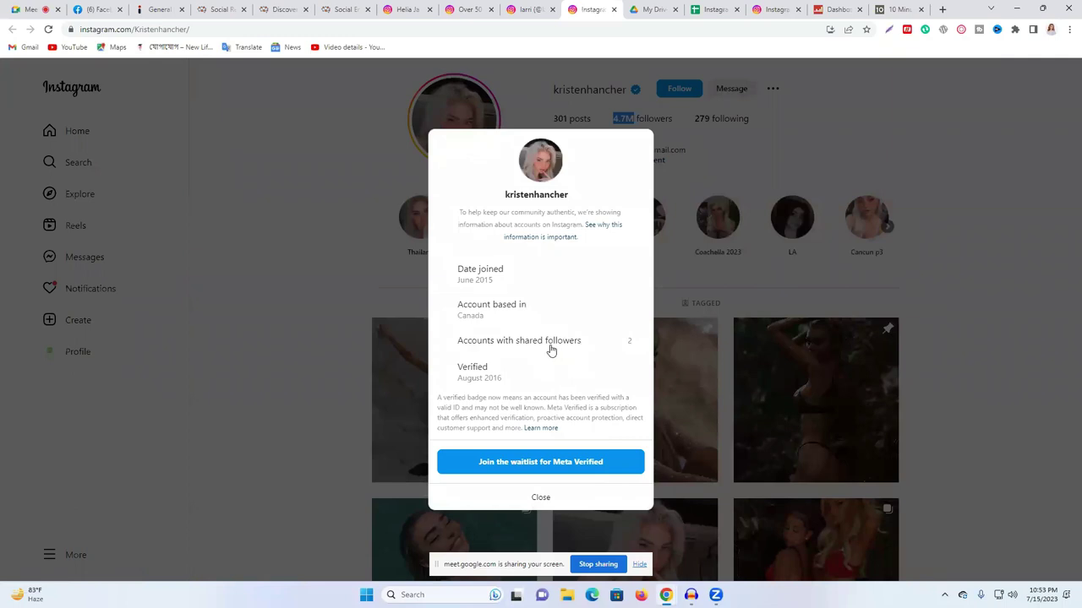
- Search Social Blade's Instagram stats for the username copied from cell C2
left_click(714, 10)
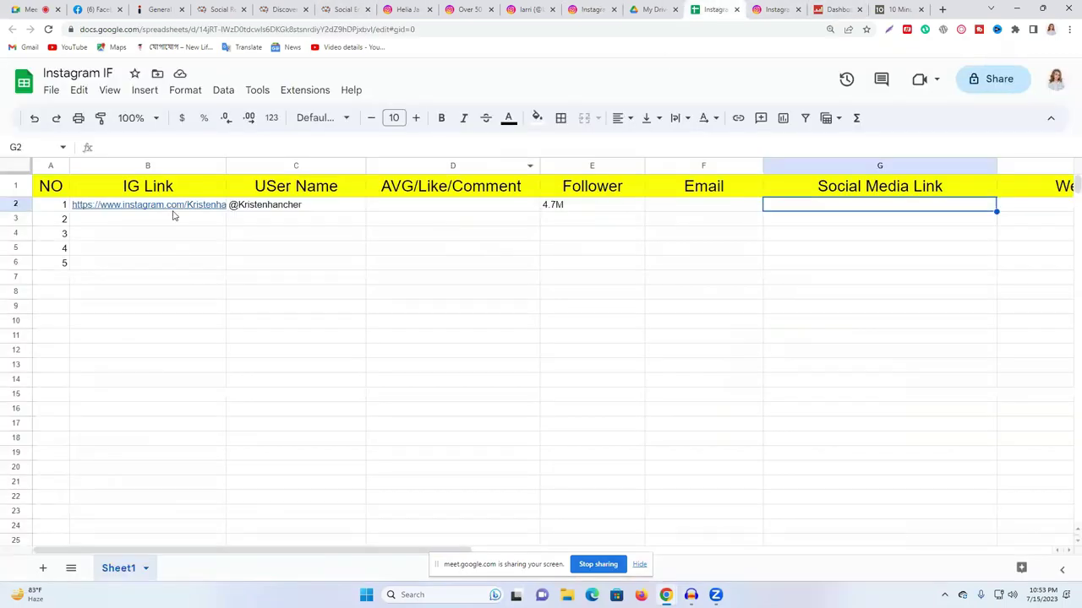
double_click(278, 211)
key("ctrl+c")
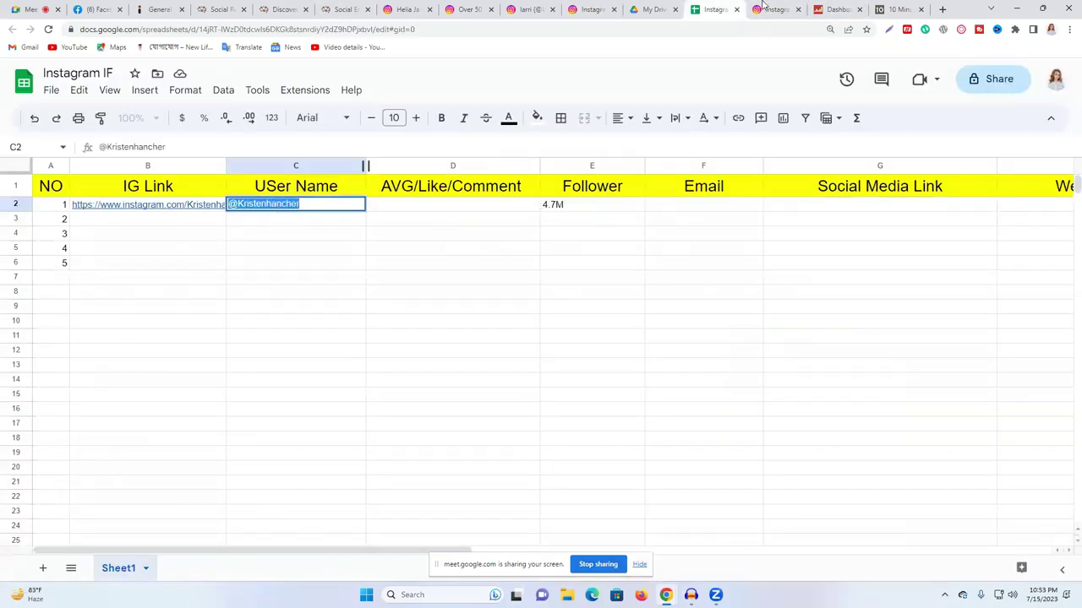
left_click(837, 9)
left_click(766, 89)
key("ctrl+v")
key("Return")
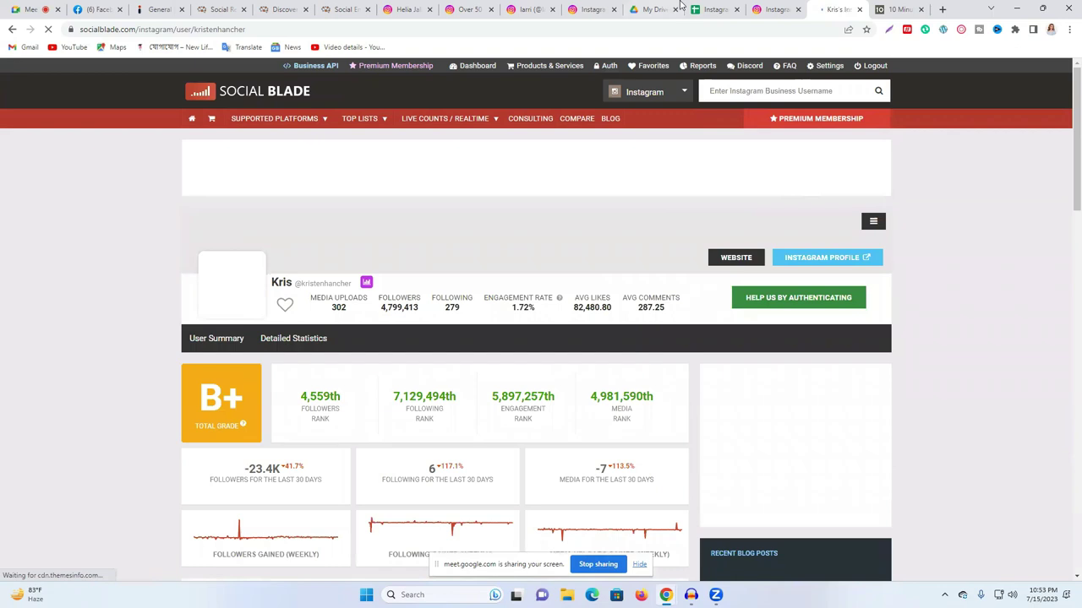
- Close the Instagram account information and return to the Social Blade stats page
left_click(591, 8)
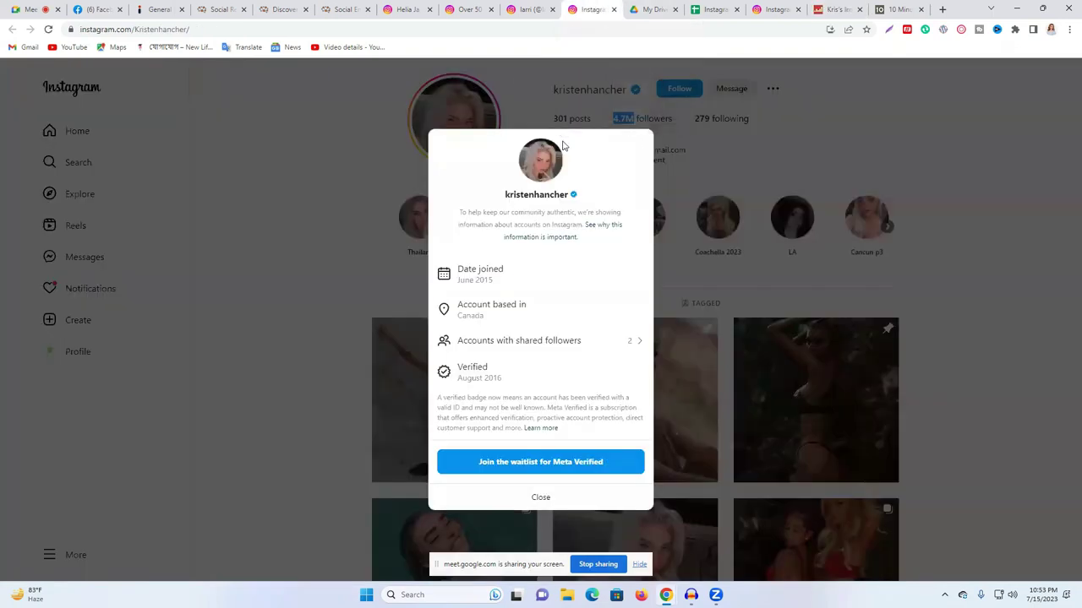
left_click(941, 163)
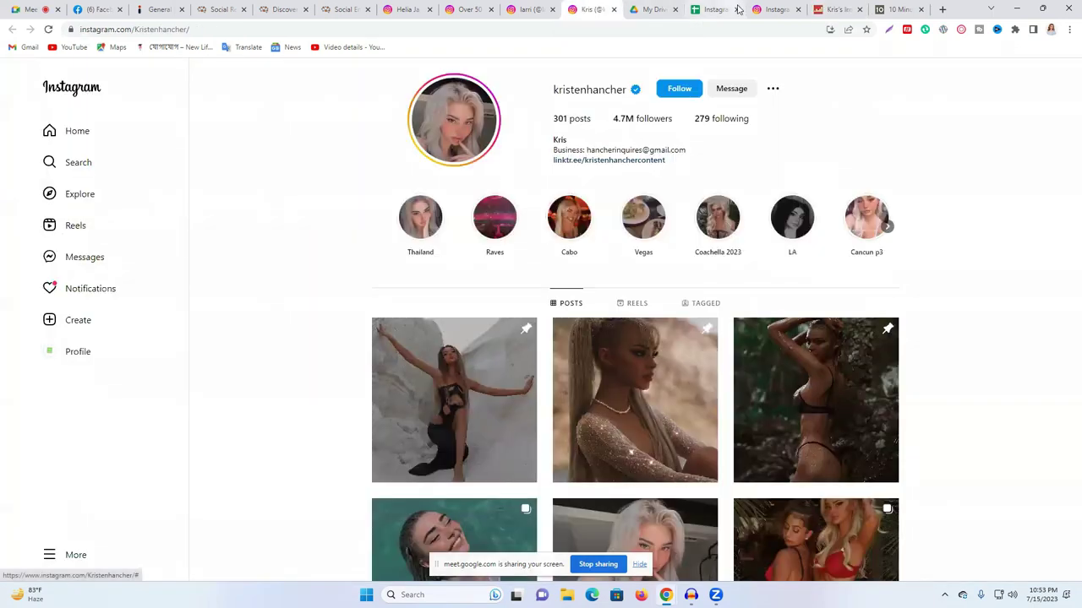
left_click(821, 8)
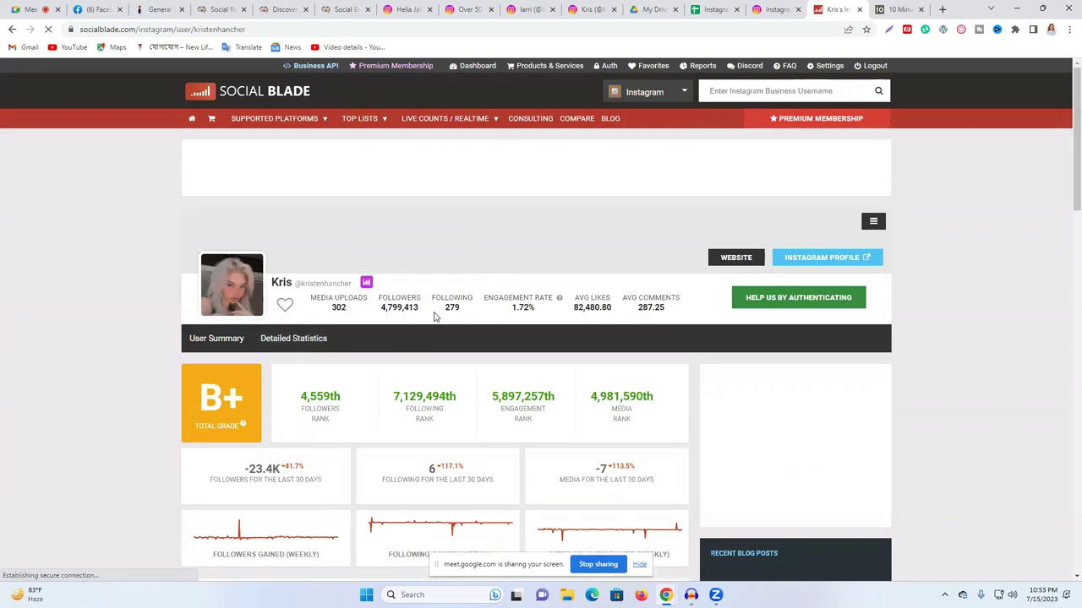
- Copy the 4,799,413 follower count from Social Blade into cell E2
triple_click(398, 308)
left_click(398, 309)
triple_click(398, 309)
left_click(381, 312)
left_click_drag(409, 313, 416, 308)
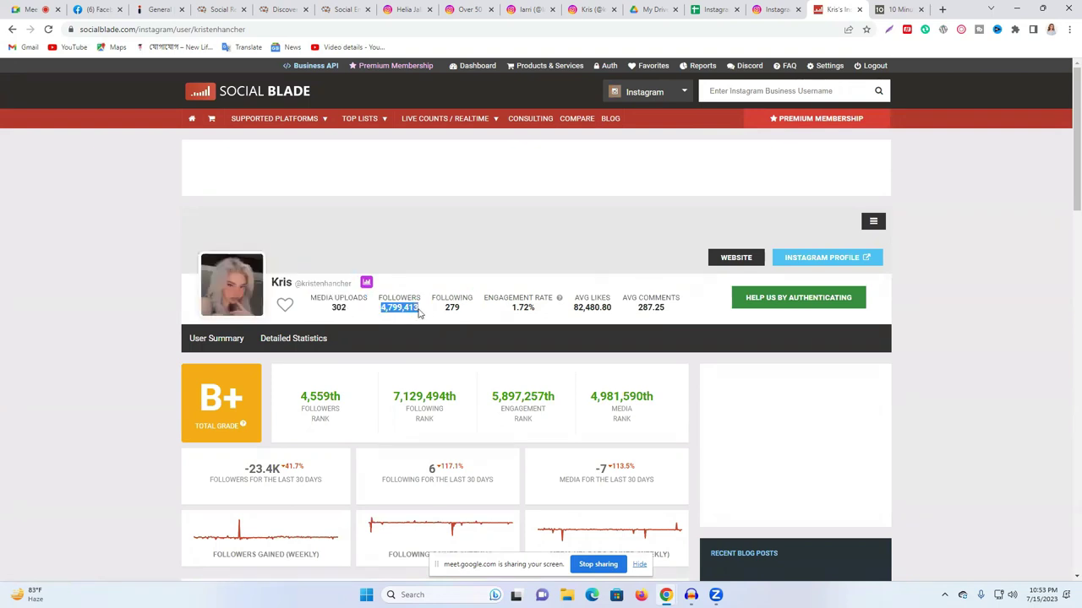
left_click(714, 9)
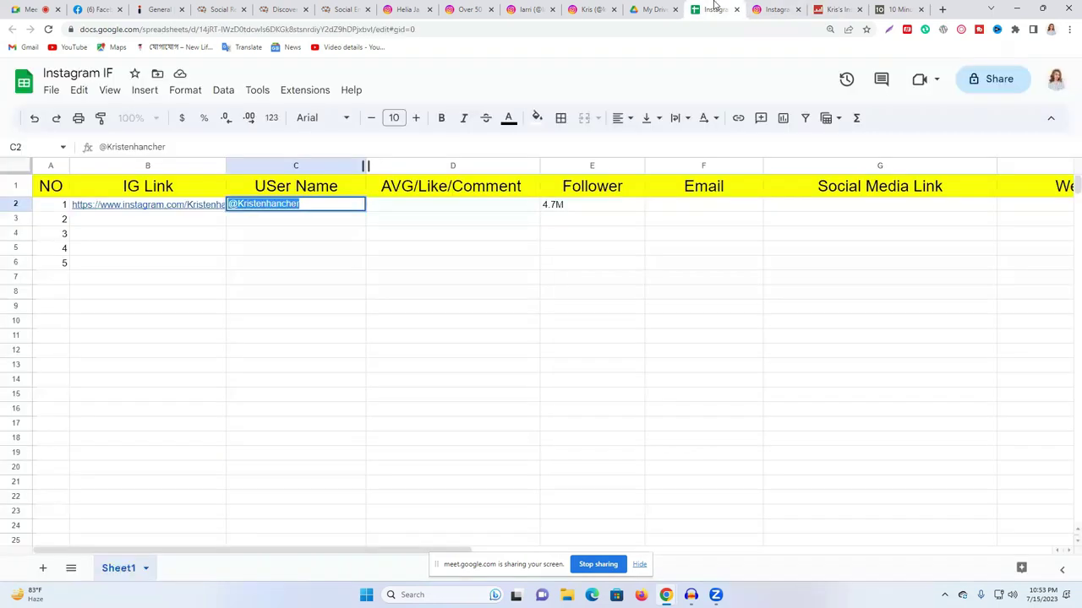
left_click(557, 207)
type("4,799,413")
left_click(703, 247)
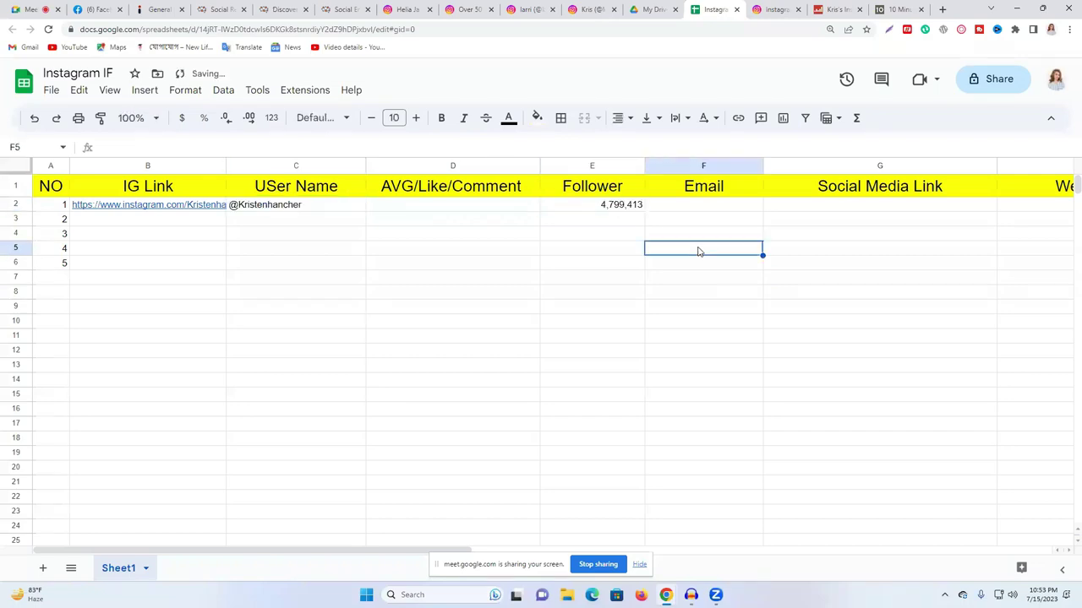
- Close the 10 Minute Mail tab and paste the 1.72% engagement rate into D2
left_click(914, 8)
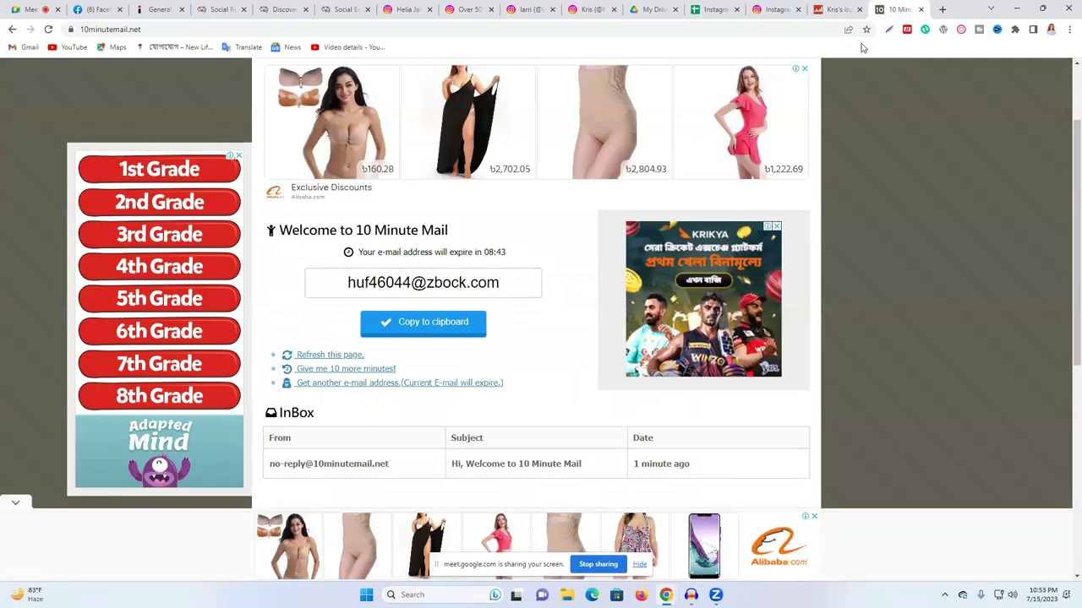
left_click(920, 9)
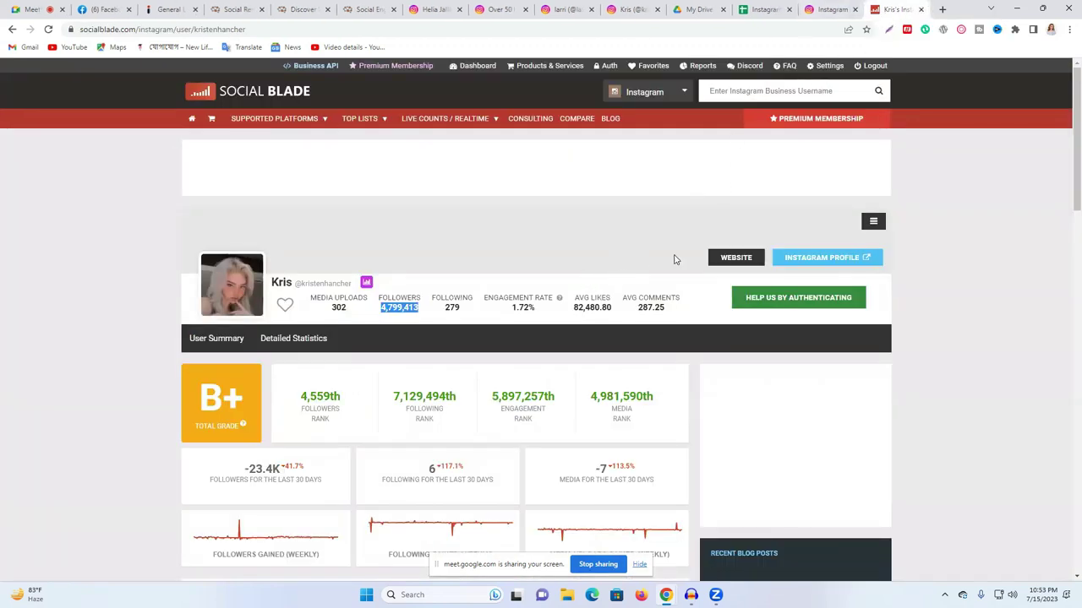
scroll(502, 234, "down", 2)
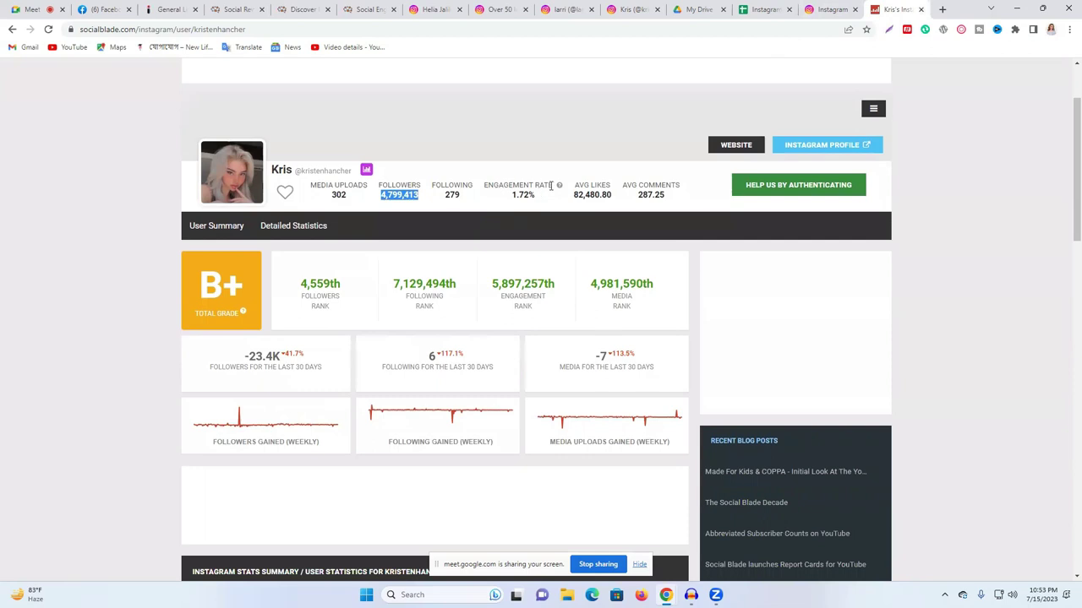
left_click(526, 195)
left_click_drag(529, 194, 511, 195)
key("ctrl+c")
left_click(763, 9)
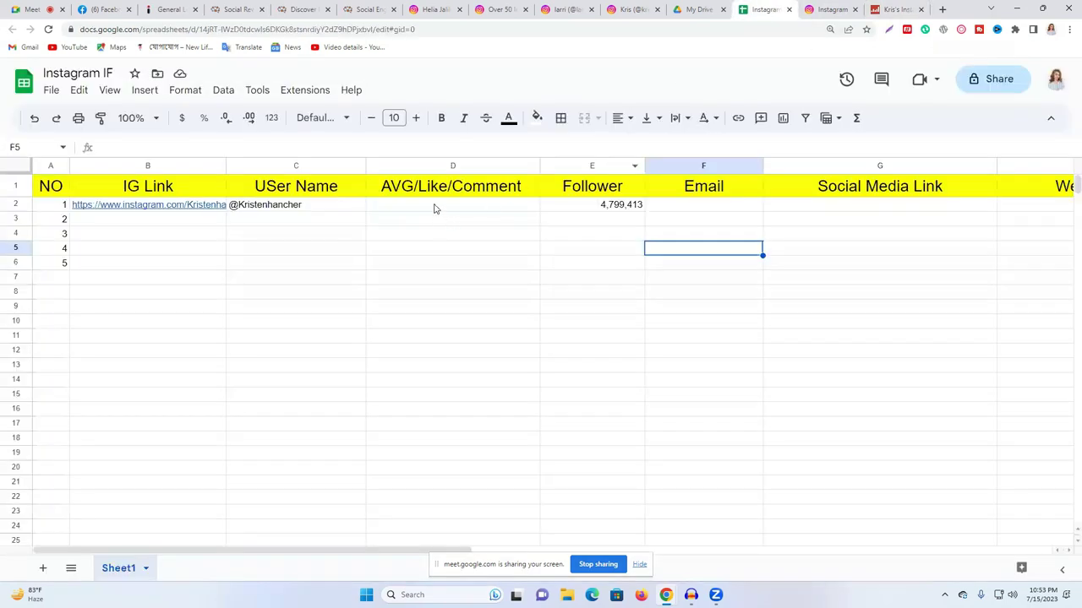
left_click(434, 208)
key("ctrl+v")
left_click(444, 267)
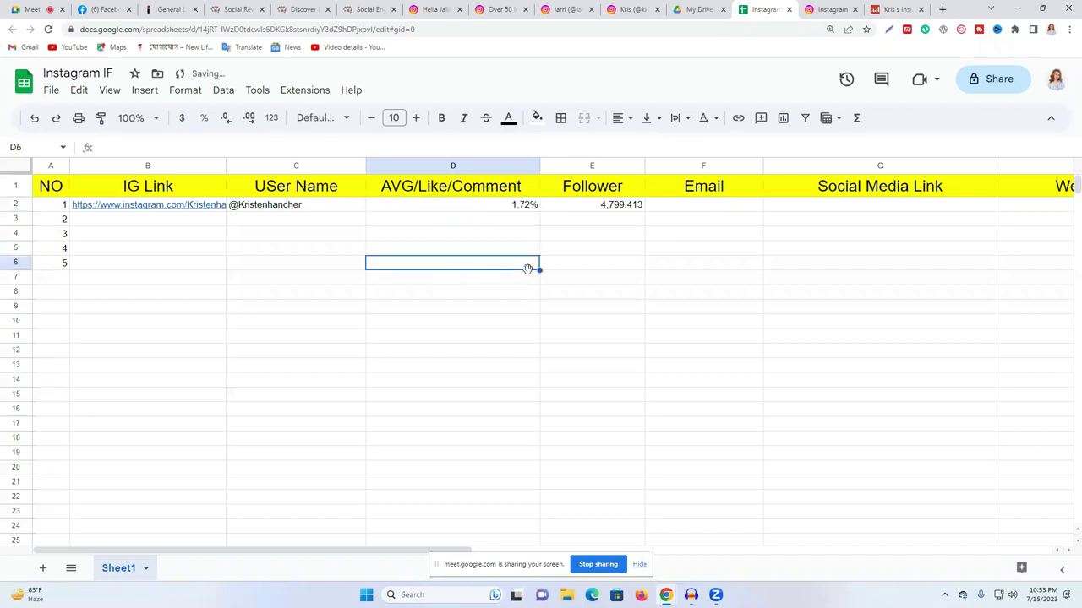
left_click(896, 9)
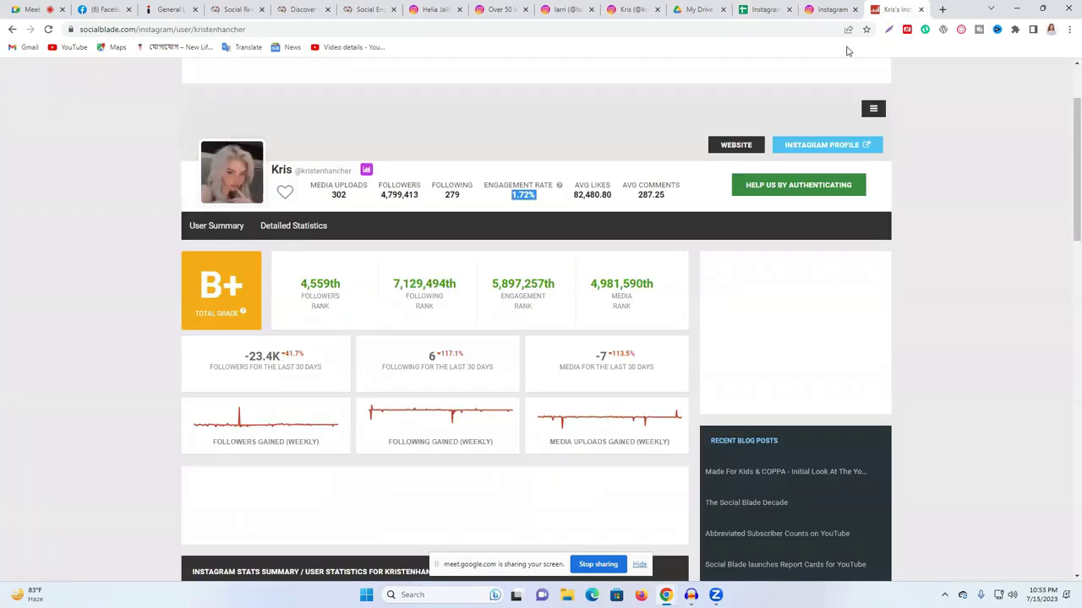
- Copy the average likes from Social Blade and shorten the D1 header to AVG/Like
double_click(586, 195)
right_click(585, 194)
left_click(596, 212)
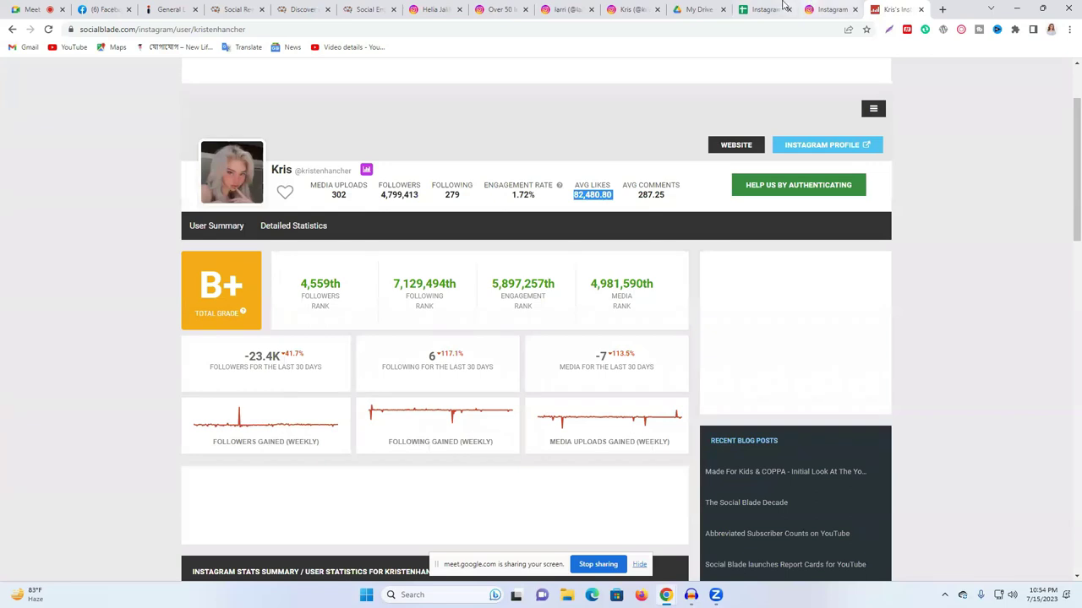
left_click(824, 8)
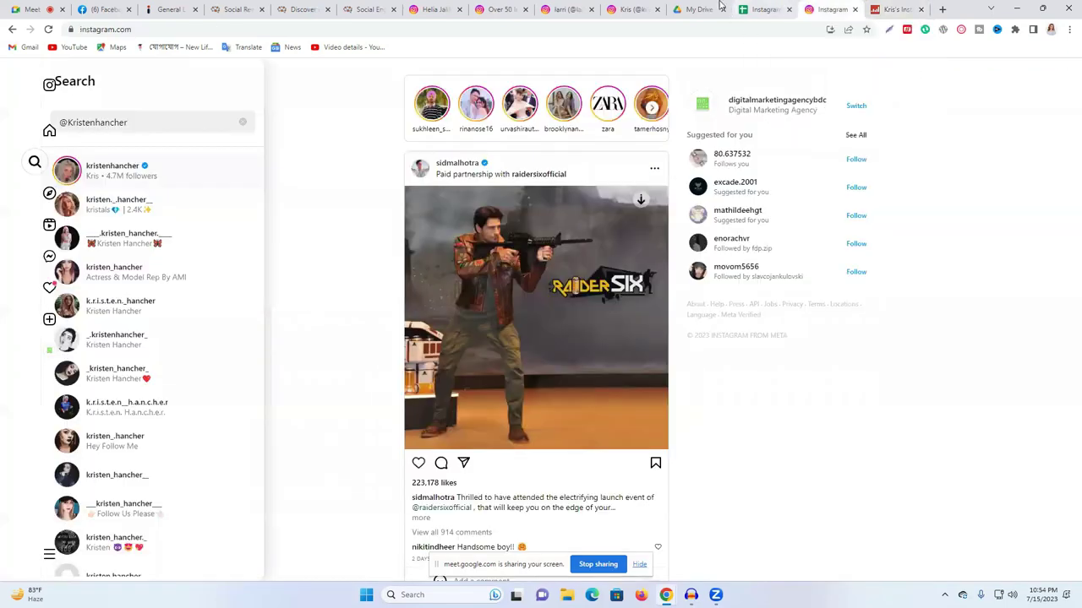
left_click(763, 9)
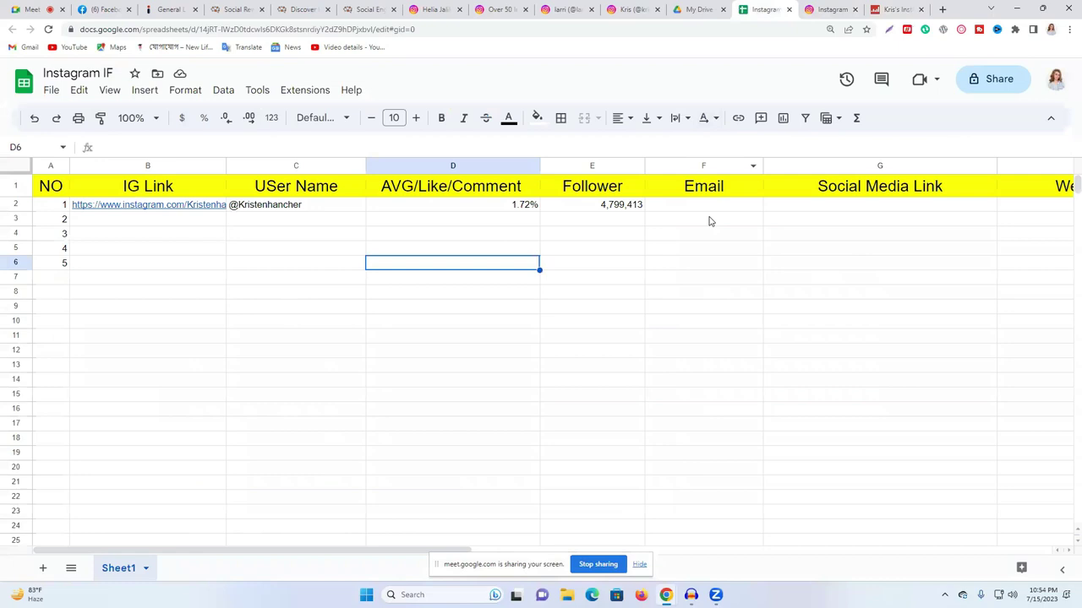
left_click(479, 186)
double_click(479, 185)
double_click(479, 185)
key("BackSpace")
key("BackSpace")
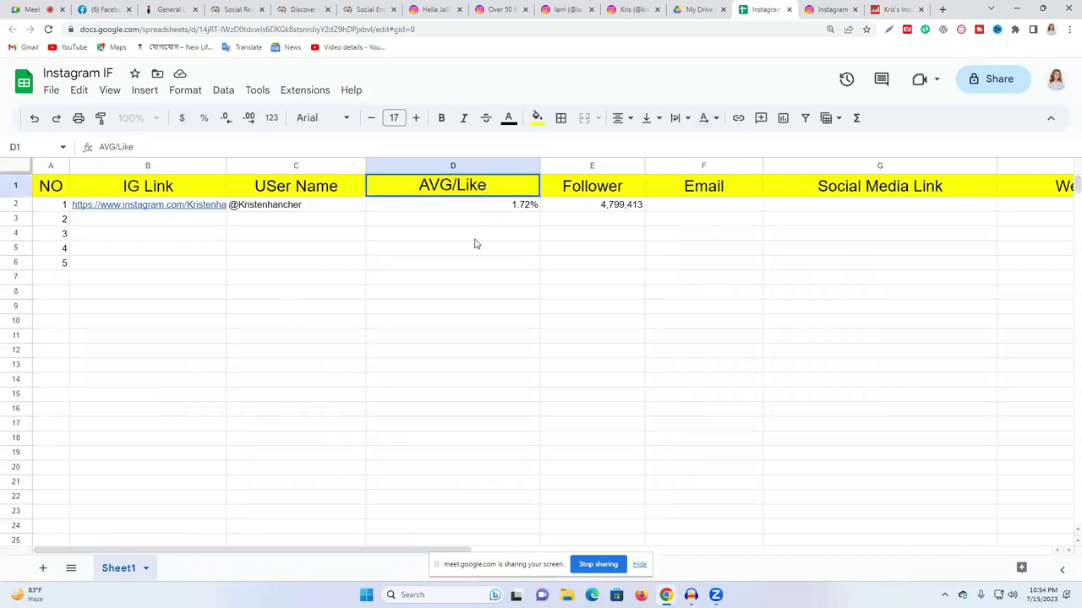
- Replace the 1.72% in D2 with the 82,480.80 average likes
left_click(466, 208)
double_click(464, 207)
double_click(464, 207)
type("82,480.80")
left_click(557, 257)
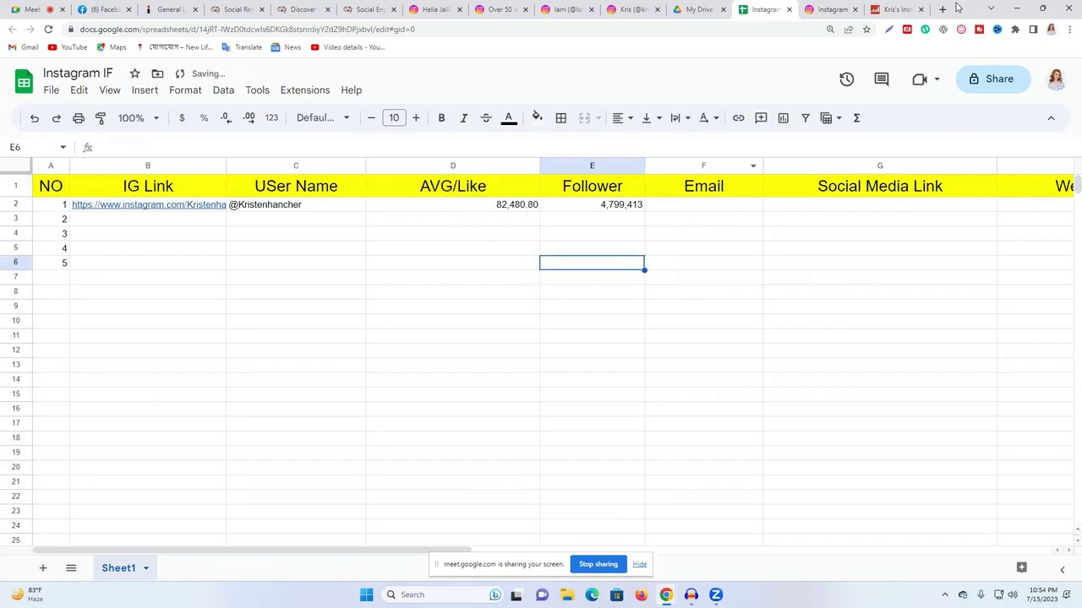
- Copy the AVG COMMENTS label from Social Blade and bring up the column G actions
left_click(881, 9)
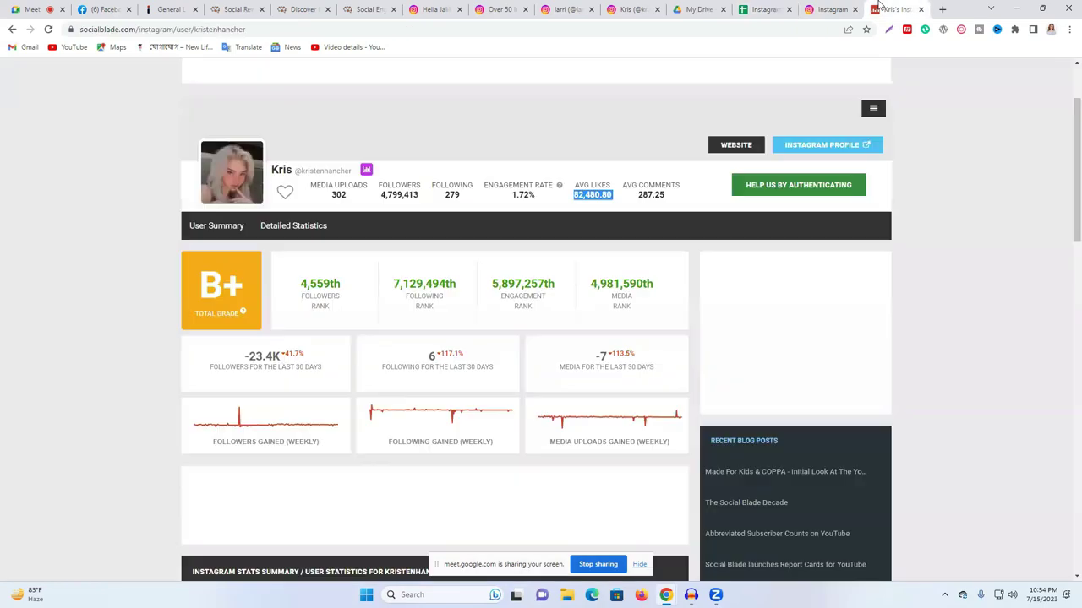
triple_click(641, 186)
right_click(644, 187)
left_click(668, 195)
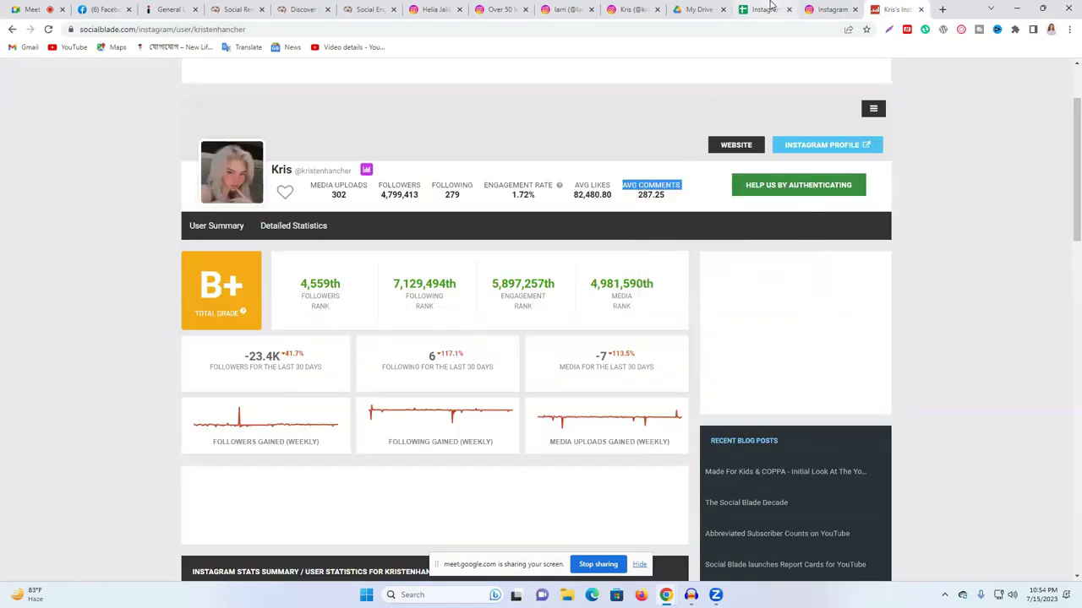
left_click(771, 8)
right_click(941, 168)
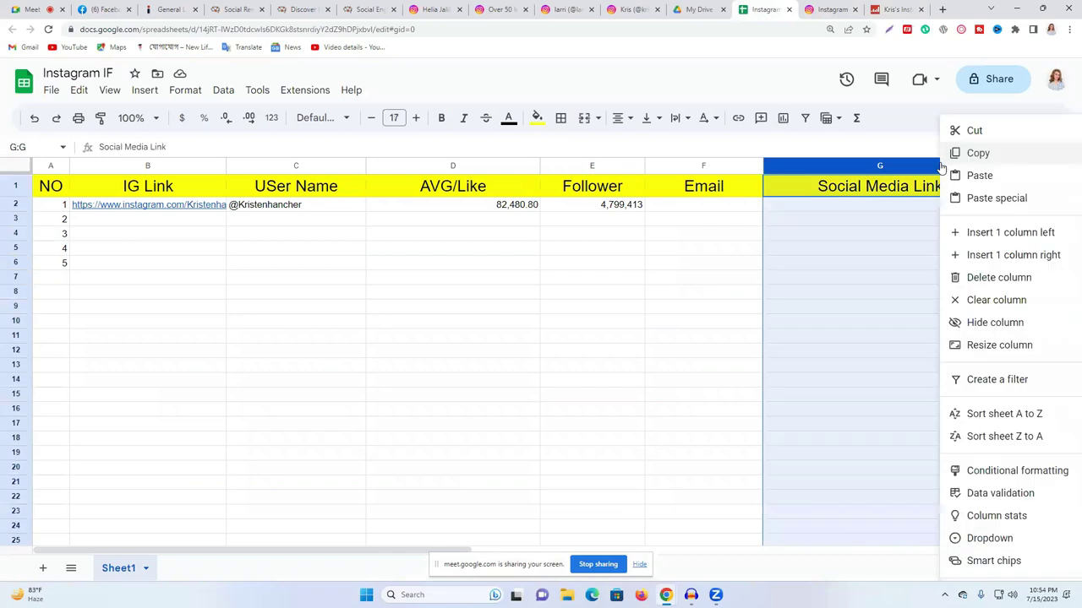
- Insert an empty column and move it just before the Follower column
left_click(976, 236)
left_click(972, 234)
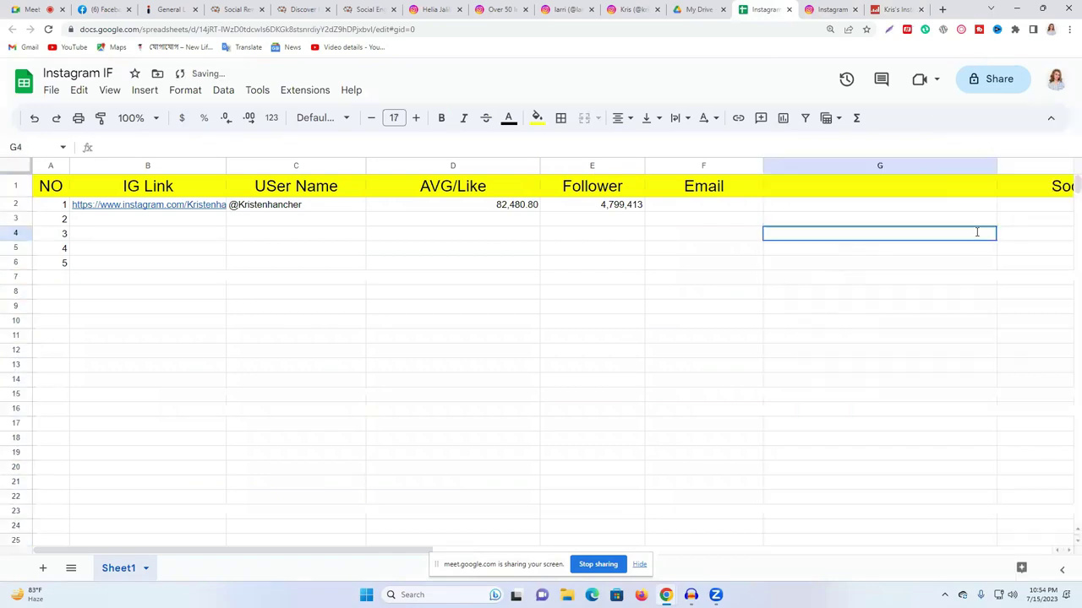
left_click_drag(997, 166, 901, 166)
left_click(845, 166)
left_click_drag(791, 158, 714, 158)
left_click_drag(821, 165, 699, 166)
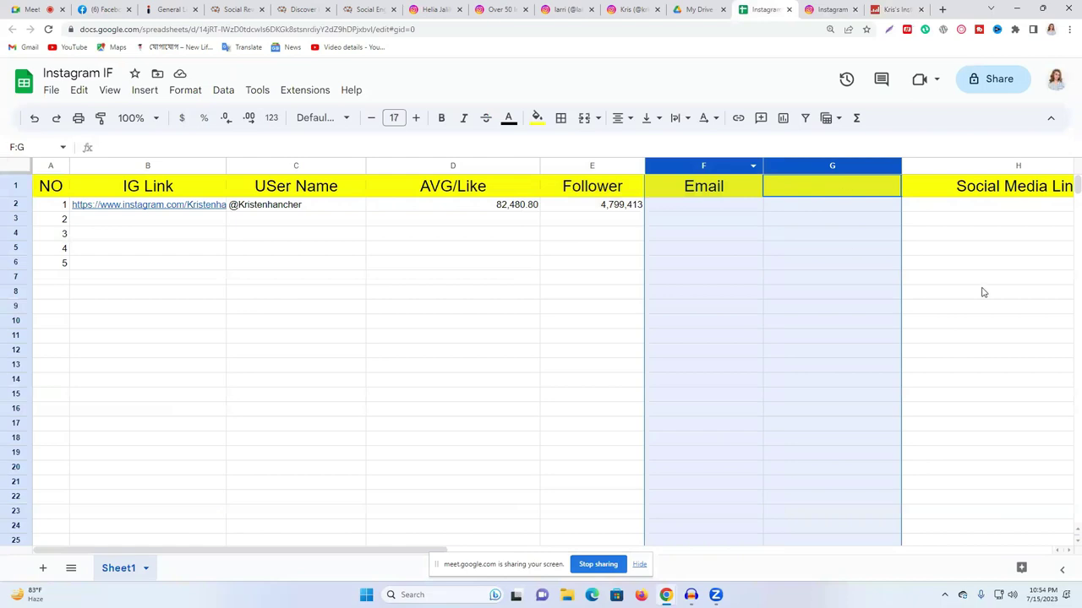
left_click(980, 291)
left_click_drag(787, 166, 562, 168)
left_click_drag(634, 196, 599, 191)
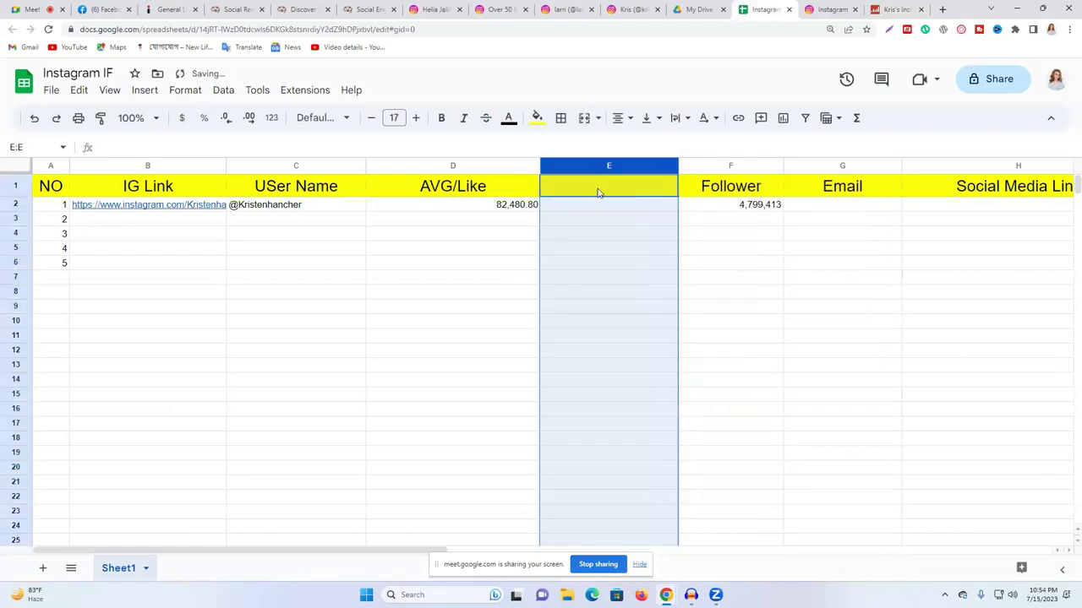
- Title the new column AVG COMMENT in E1
left_click(596, 186)
type("AVG COMMENTS")
key("BackSpace")
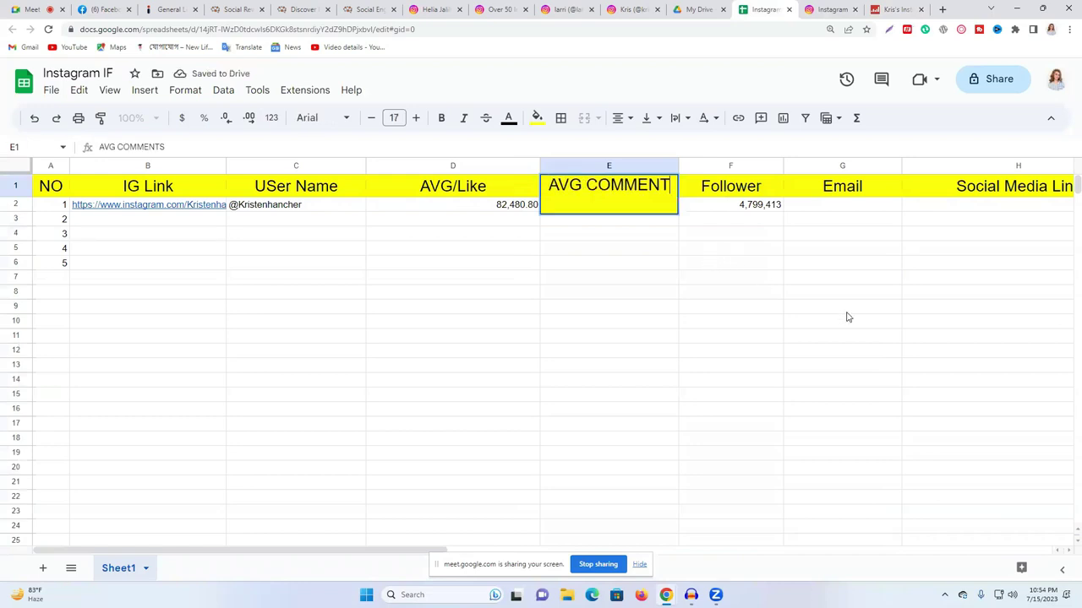
left_click(816, 310)
left_click(606, 207)
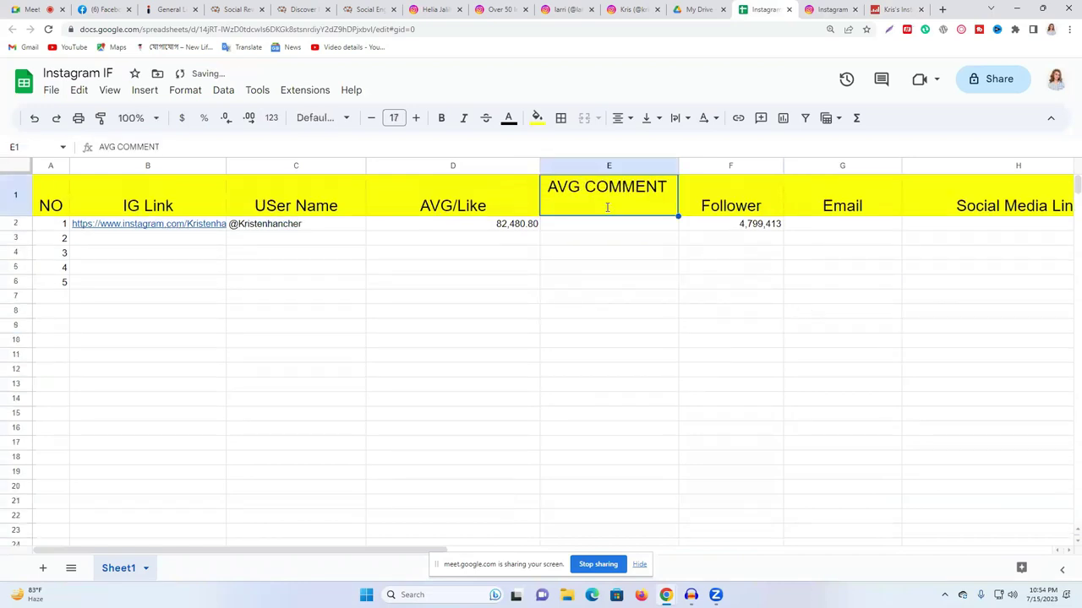
left_click(661, 285)
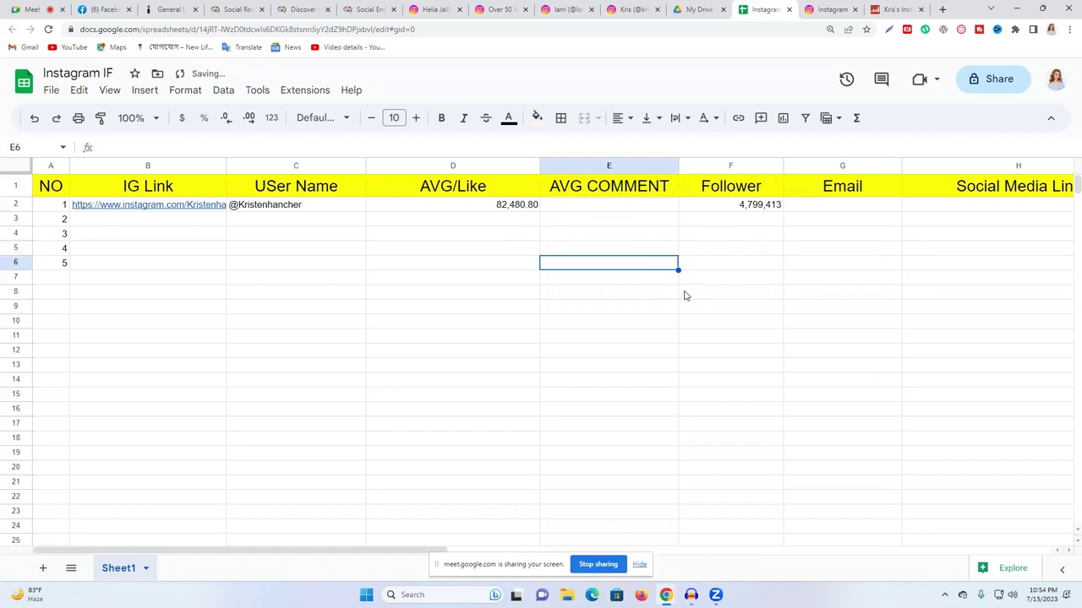
left_click(587, 212)
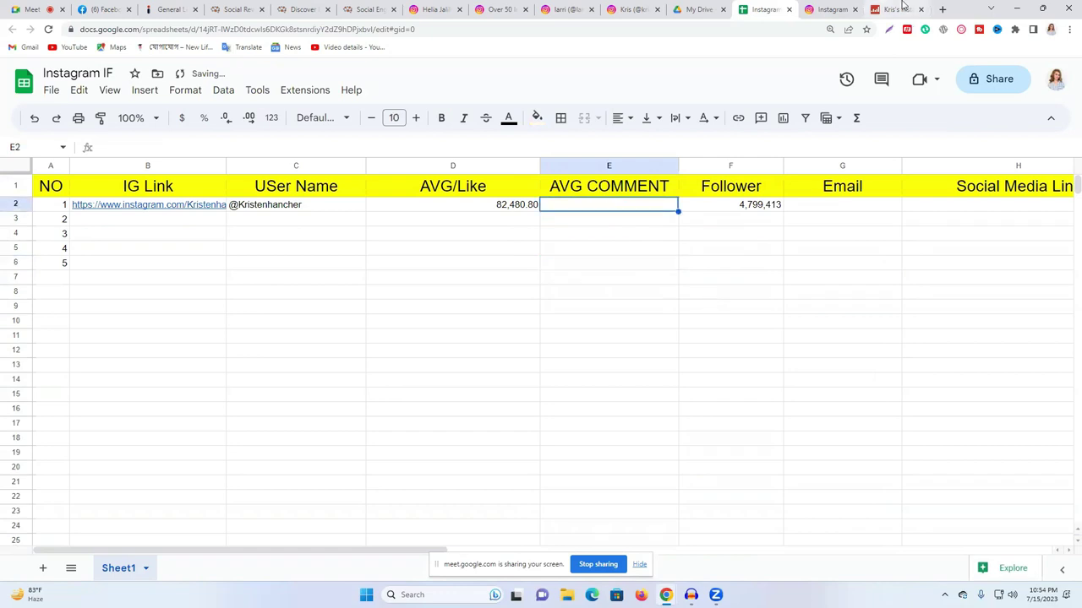
- Copy the 287.25 average comments from Social Blade and paste it into E2
left_click(894, 10)
double_click(651, 194)
right_click(651, 194)
left_click(697, 206)
double_click(650, 194)
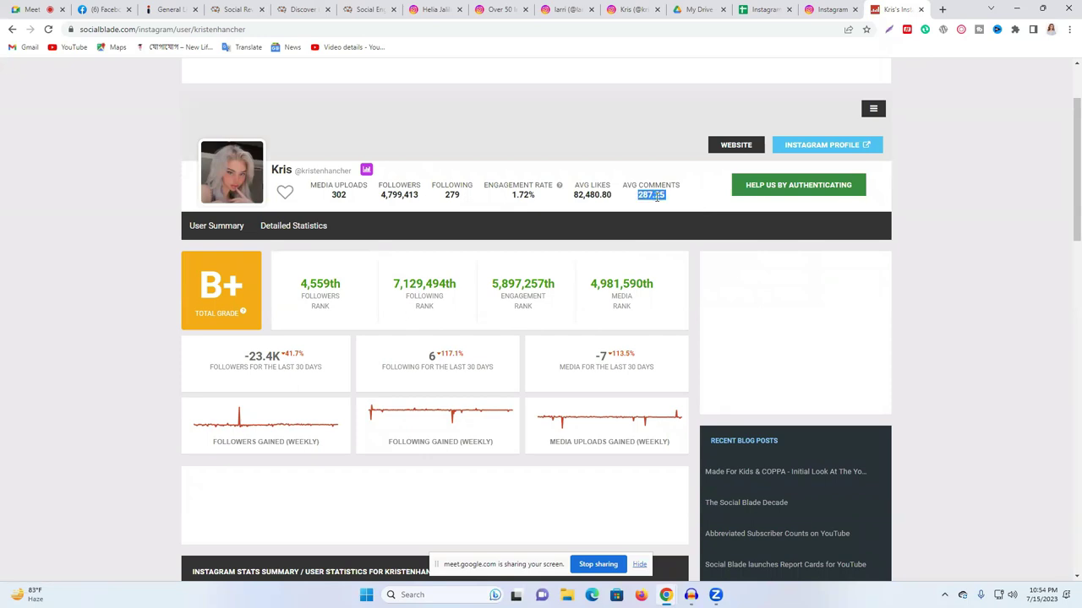
right_click(655, 196)
left_click(730, 212)
left_click(830, 8)
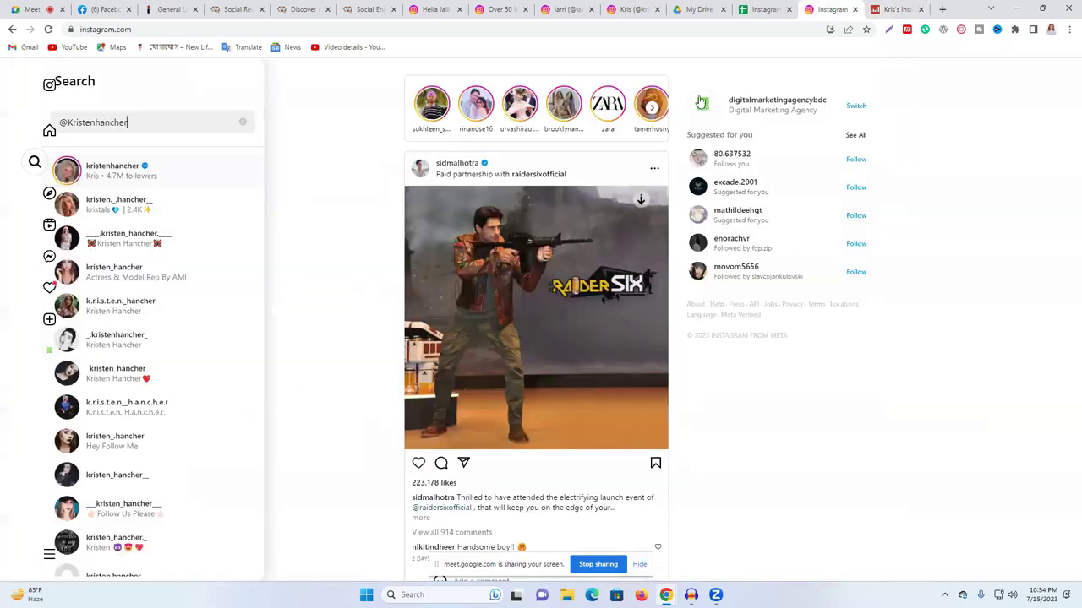
left_click(763, 9)
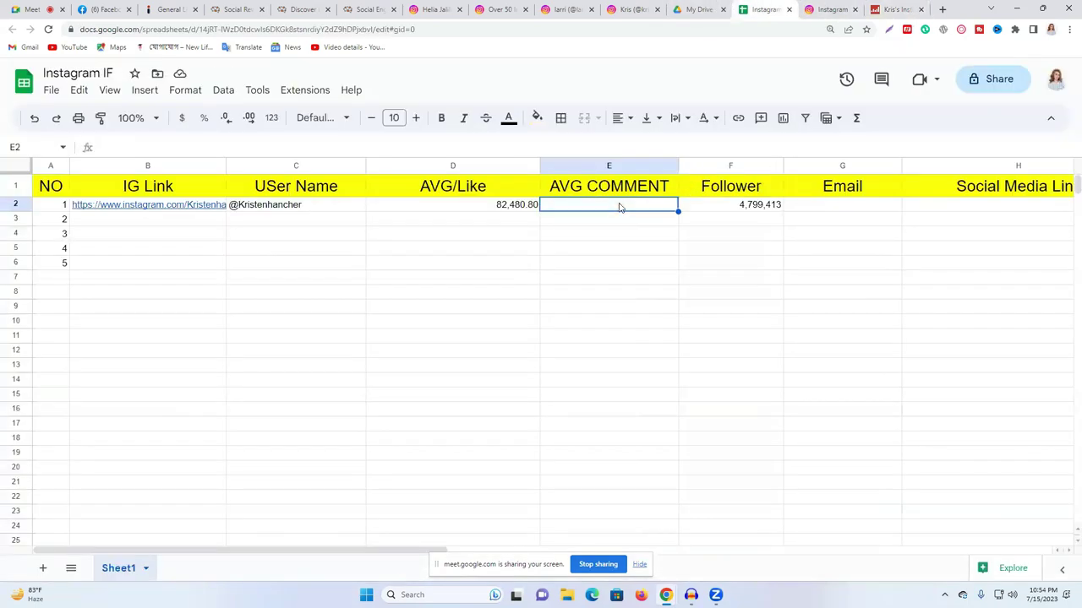
double_click(616, 205)
key("ctrl+v")
- Commit 287.25 in E2 and copy the business e-mail from the Instagram bio
left_click(654, 251)
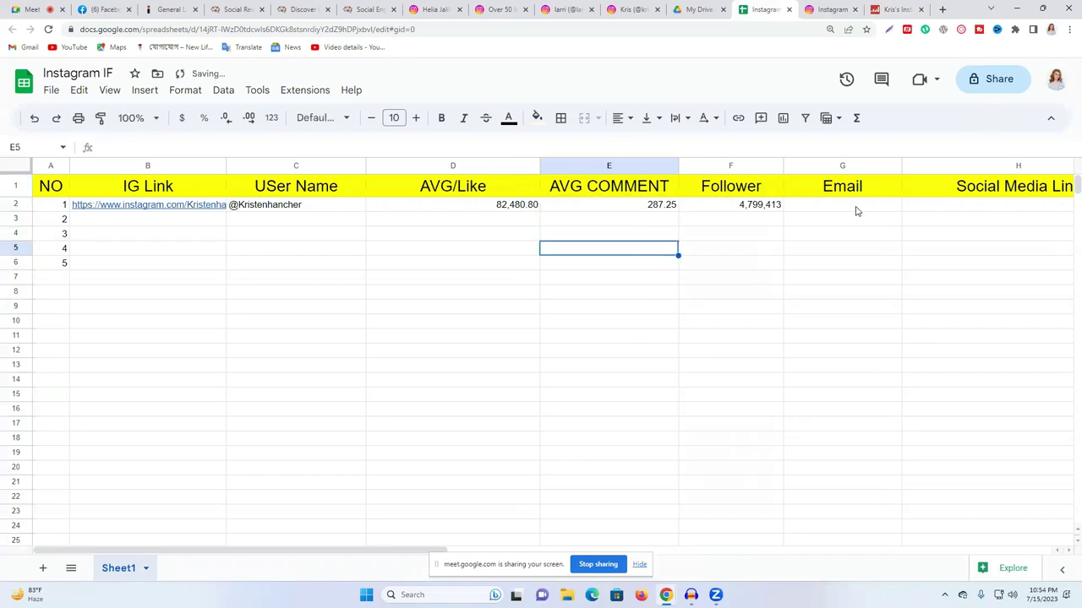
left_click(894, 9)
left_click(632, 10)
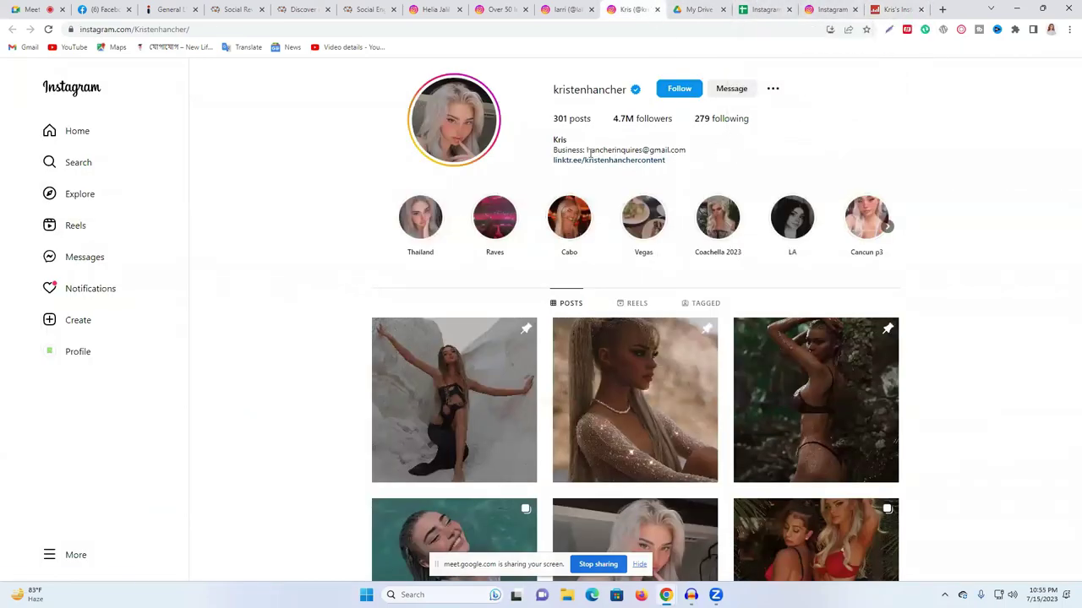
left_click_drag(586, 149, 682, 152)
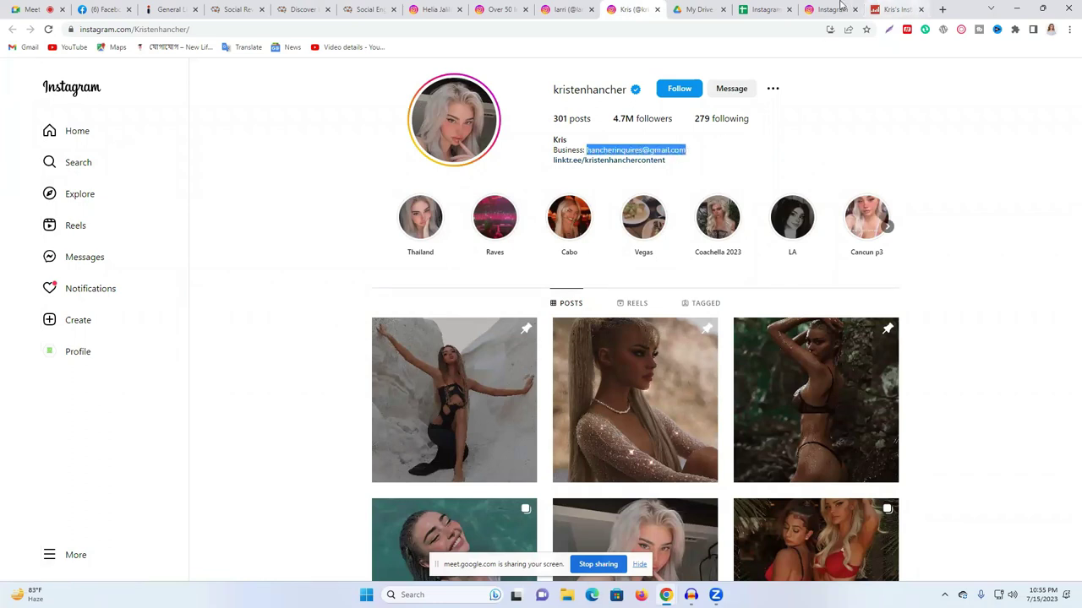
- Paste the business e-mail into Email cell G2 and widen the Email column
left_click(765, 9)
left_click(829, 207)
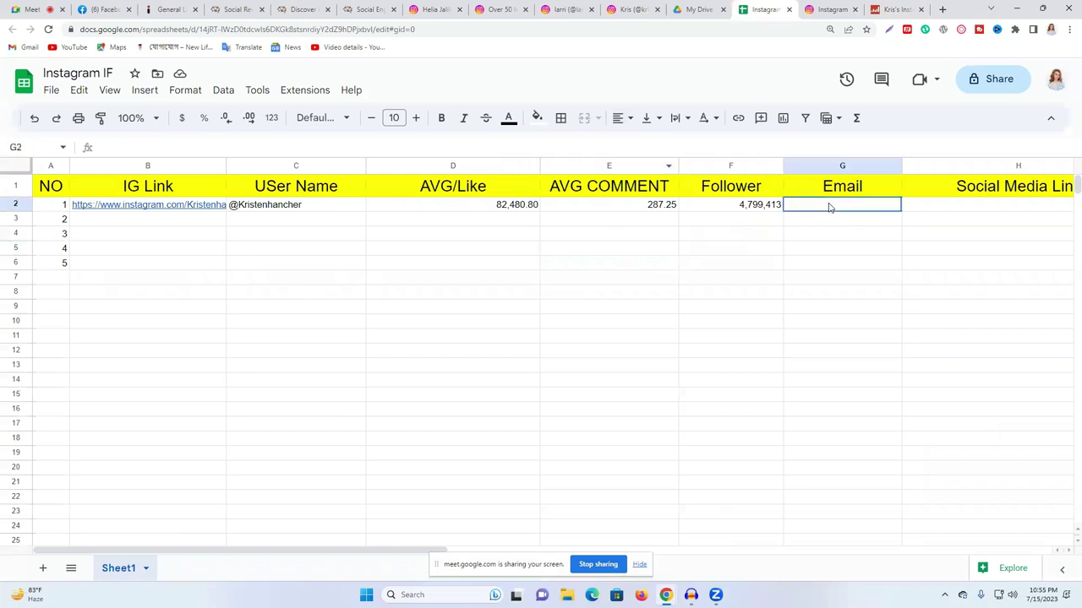
key("ctrl+v")
left_click(843, 250)
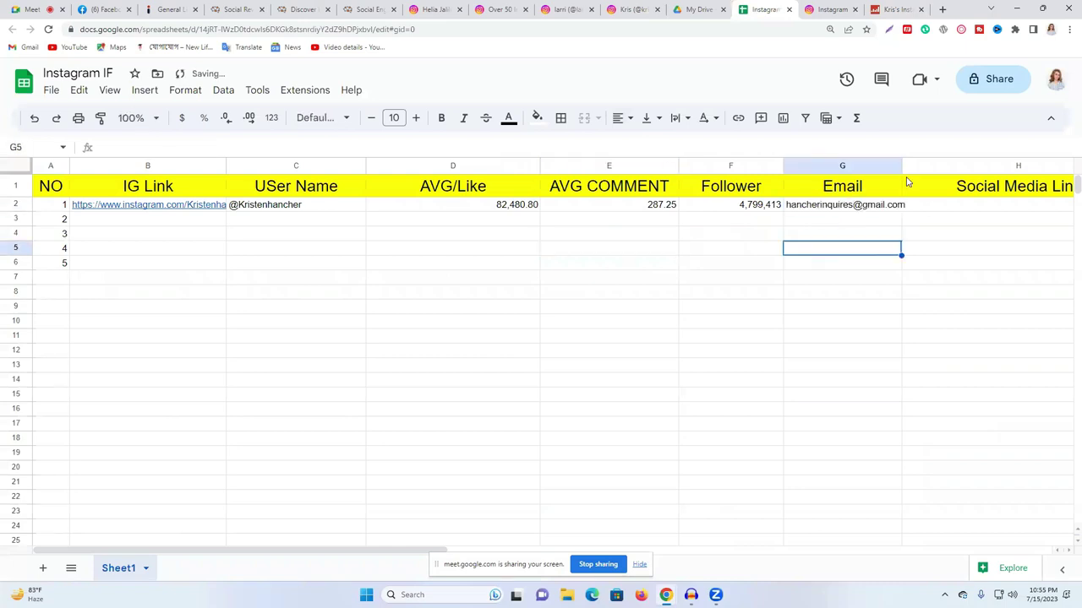
left_click_drag(903, 166, 911, 166)
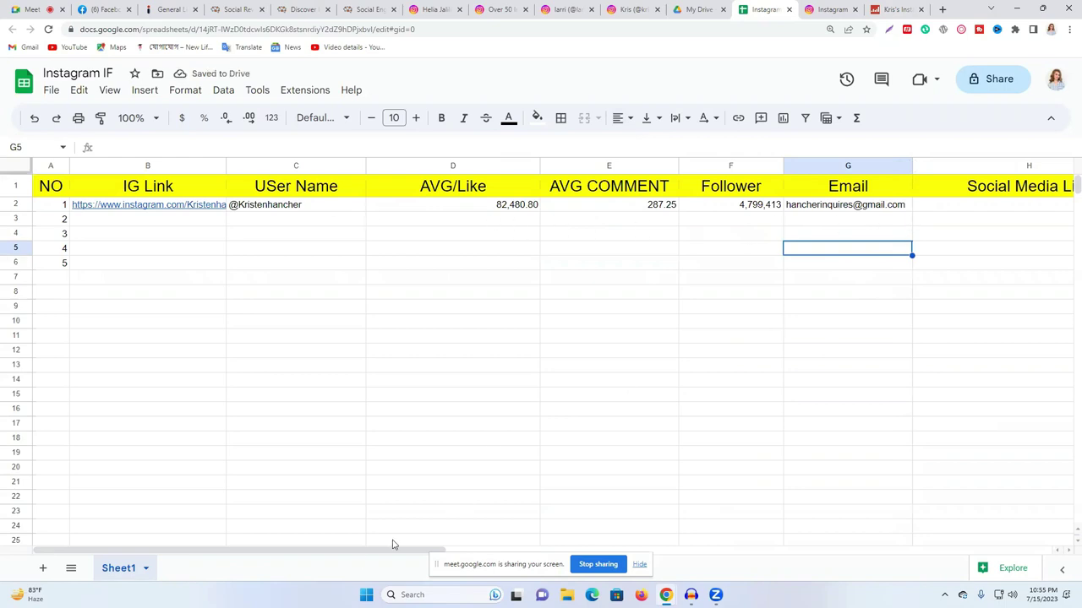
left_click_drag(383, 551, 615, 551)
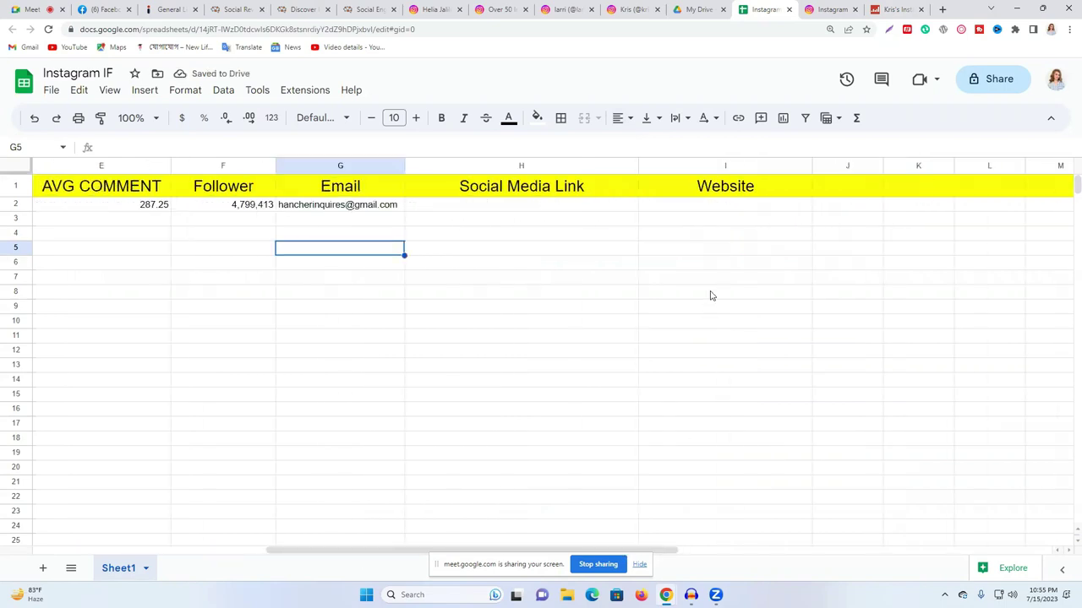
- Move an empty column before Email and head it ENGAGEMENT RATE, widened to fit
left_click(837, 166)
left_click_drag(835, 163, 321, 169)
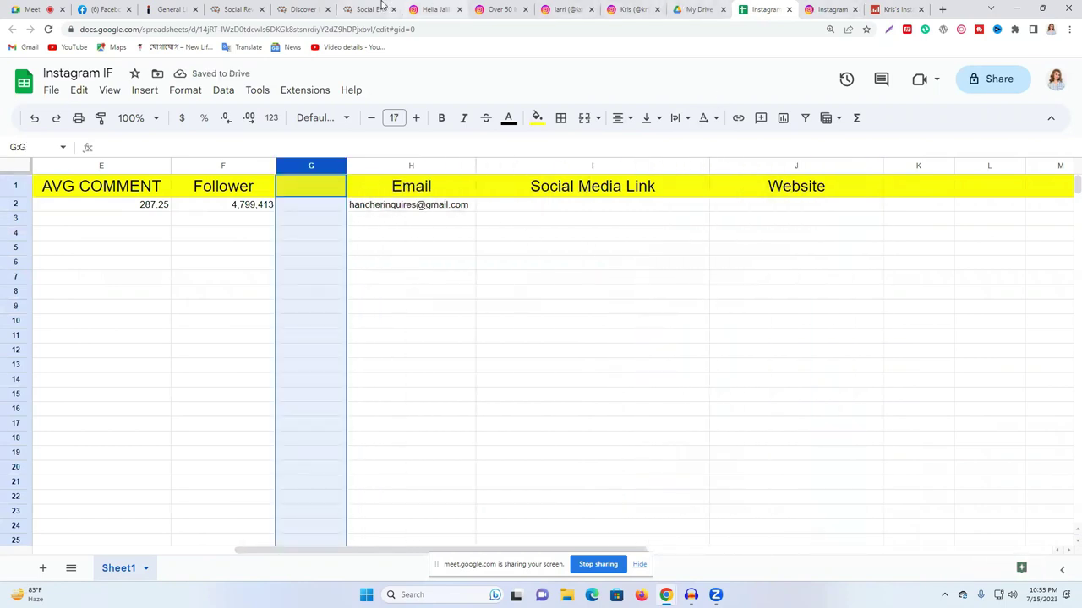
left_click(896, 9)
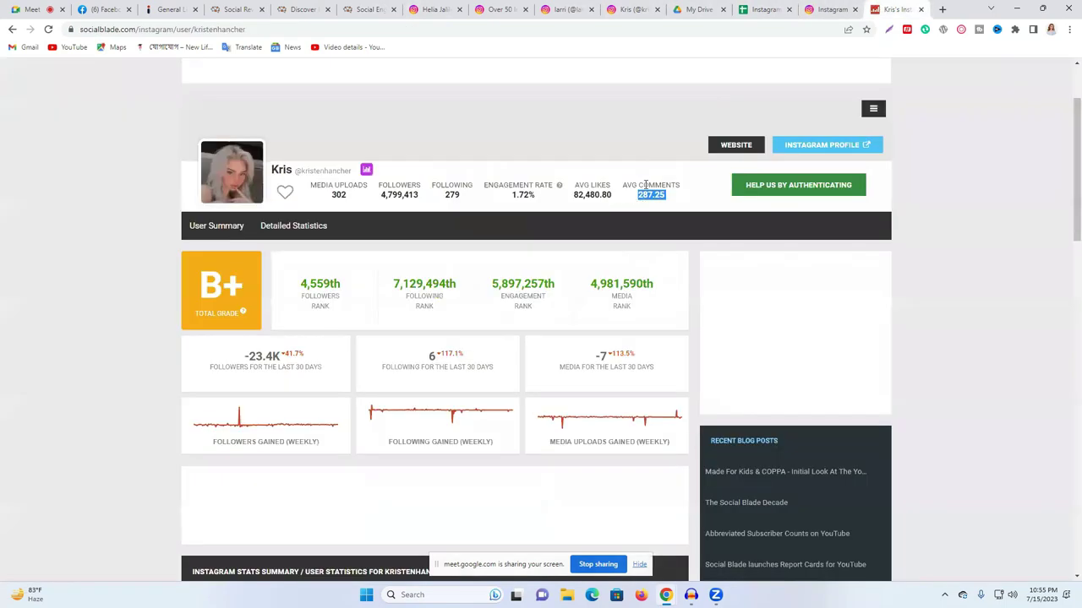
triple_click(519, 183)
key("ctrl+shift+Tab")
key("ctrl+shift+Tab")
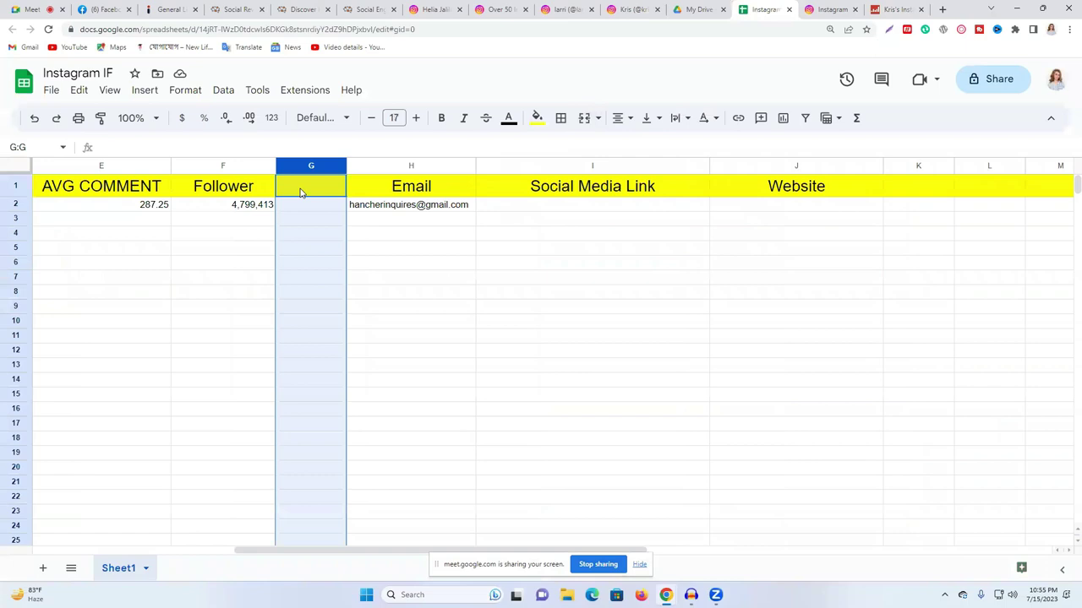
left_click(300, 193)
key("ctrl+v")
left_click(498, 286)
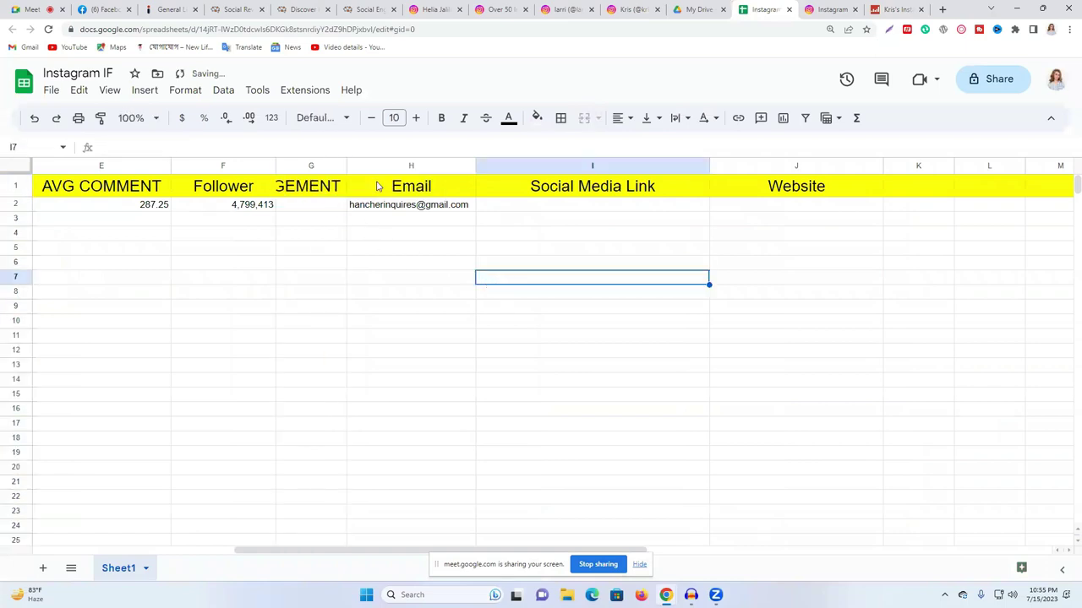
left_click_drag(345, 166, 455, 165)
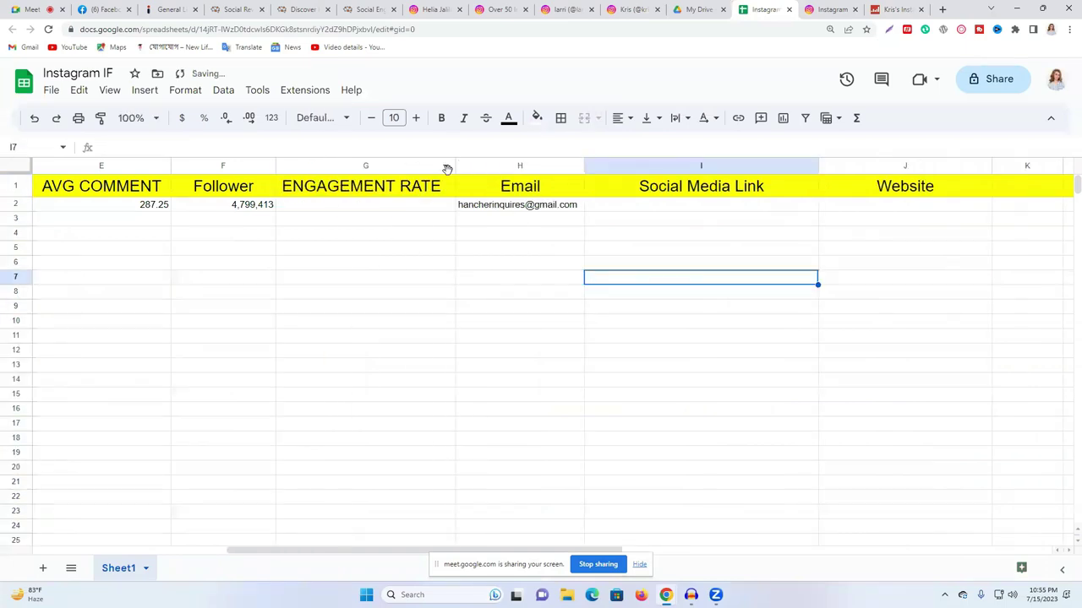
- Copy the 1.72% engagement rate from Social Blade into row 2 of the new column
key("ctrl+Tab")
key("ctrl+Tab")
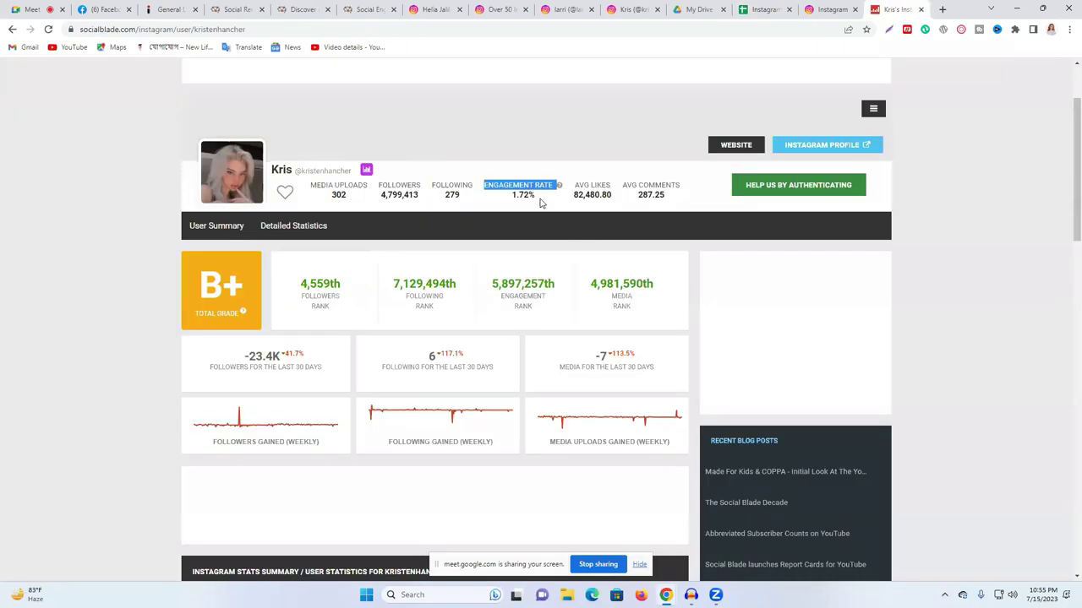
left_click(524, 196)
double_click(523, 196)
right_click(524, 196)
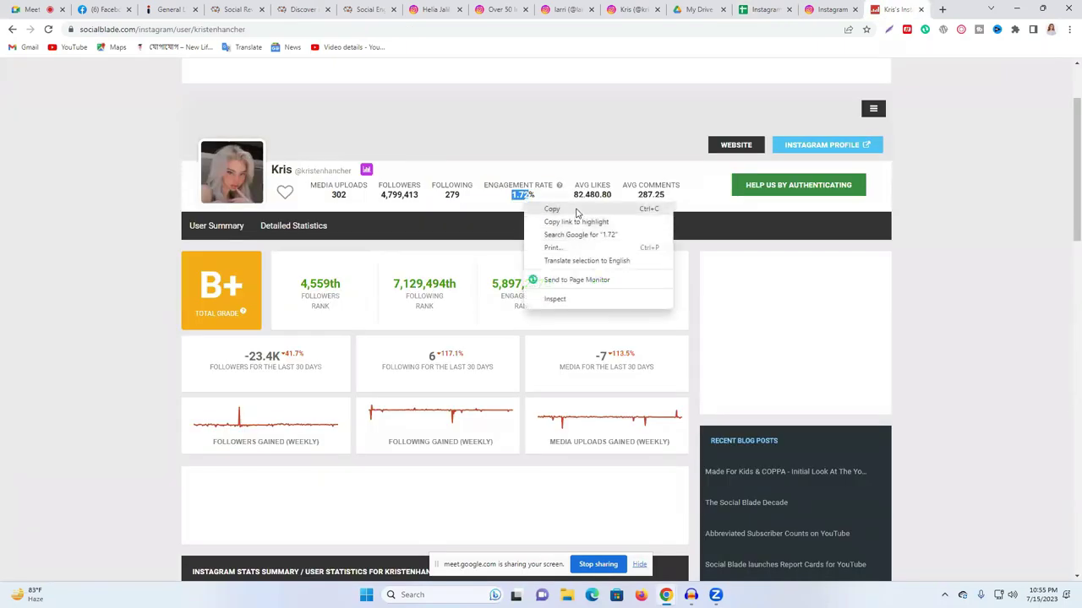
left_click(549, 210)
key("ctrl+shift+Tab")
key("ctrl+shift+Tab")
double_click(372, 204)
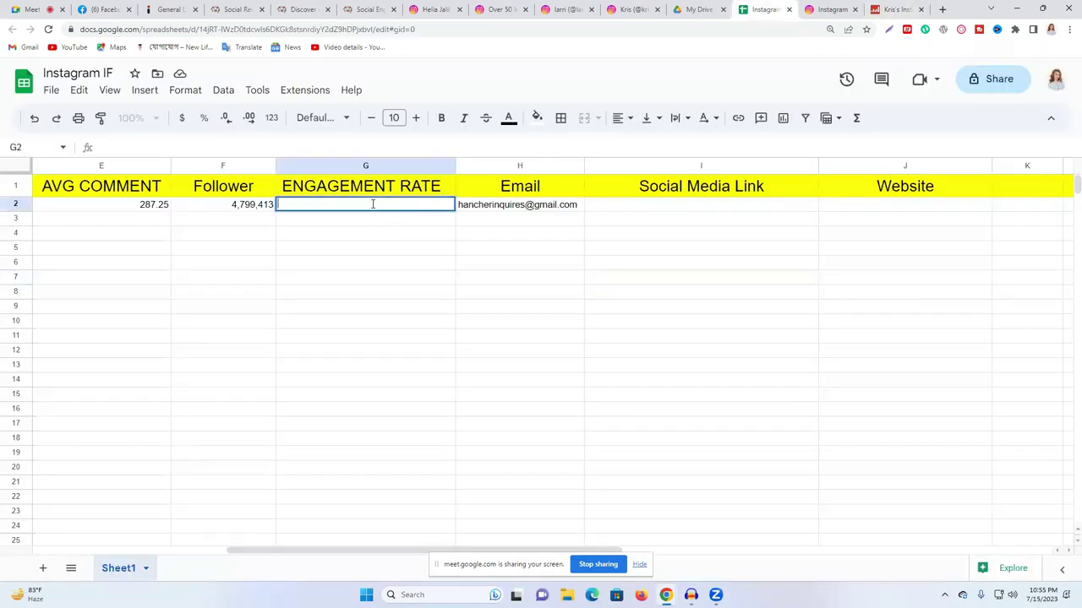
key("ctrl+v")
left_click(452, 263)
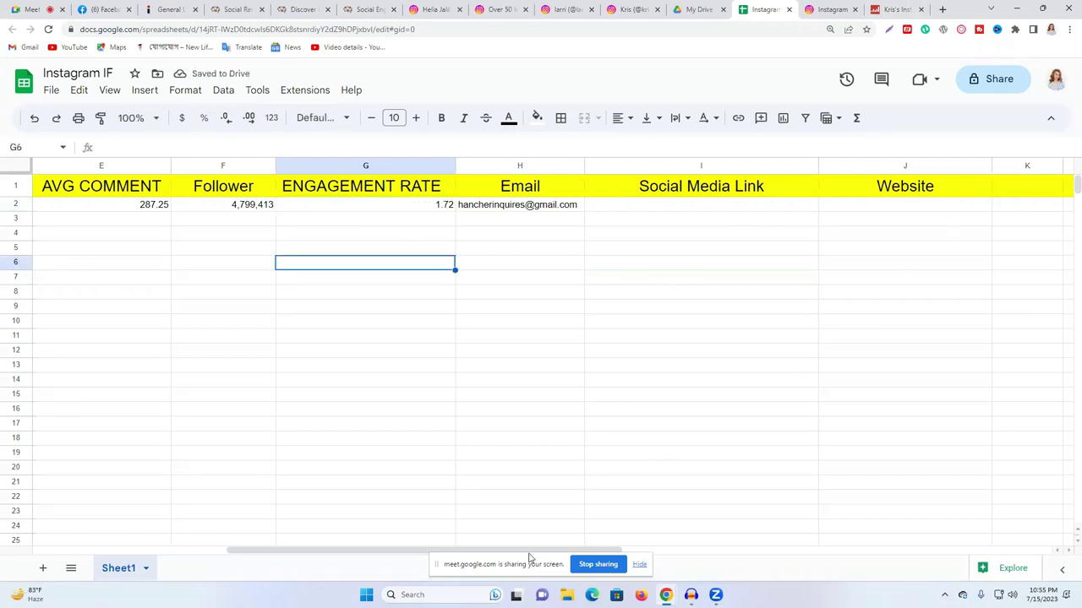
- Open the influencer's linktr.ee bio link in a new tab and view it
left_click(749, 426)
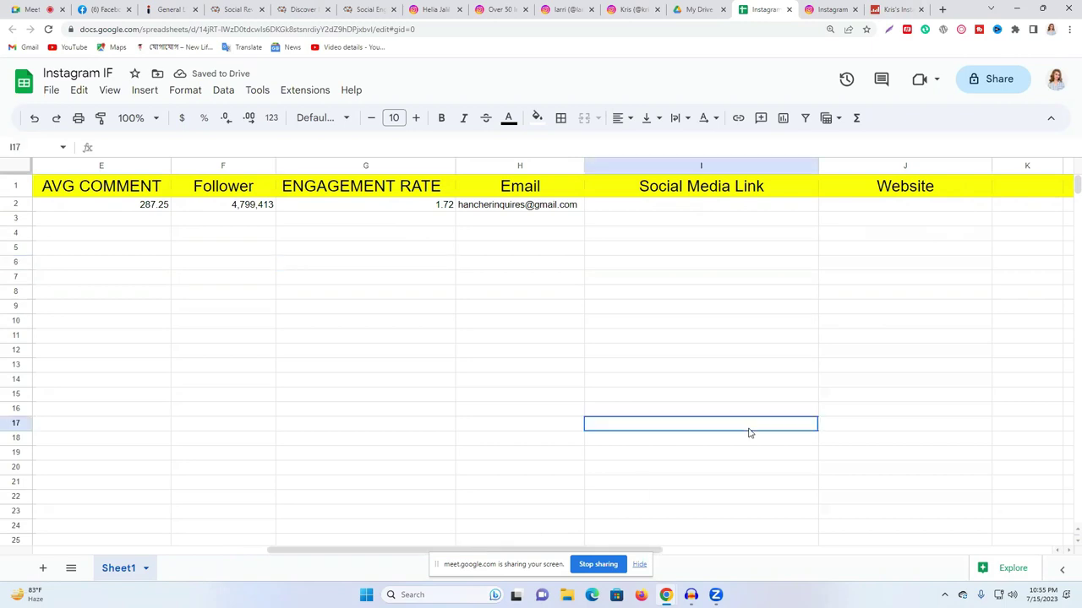
left_click(645, 208)
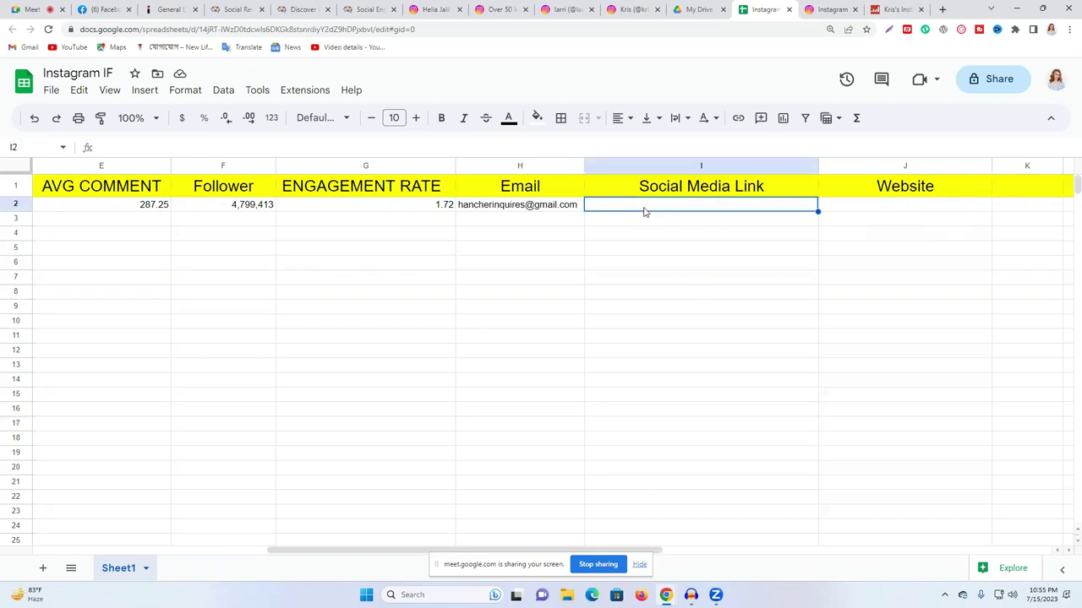
left_click(640, 7)
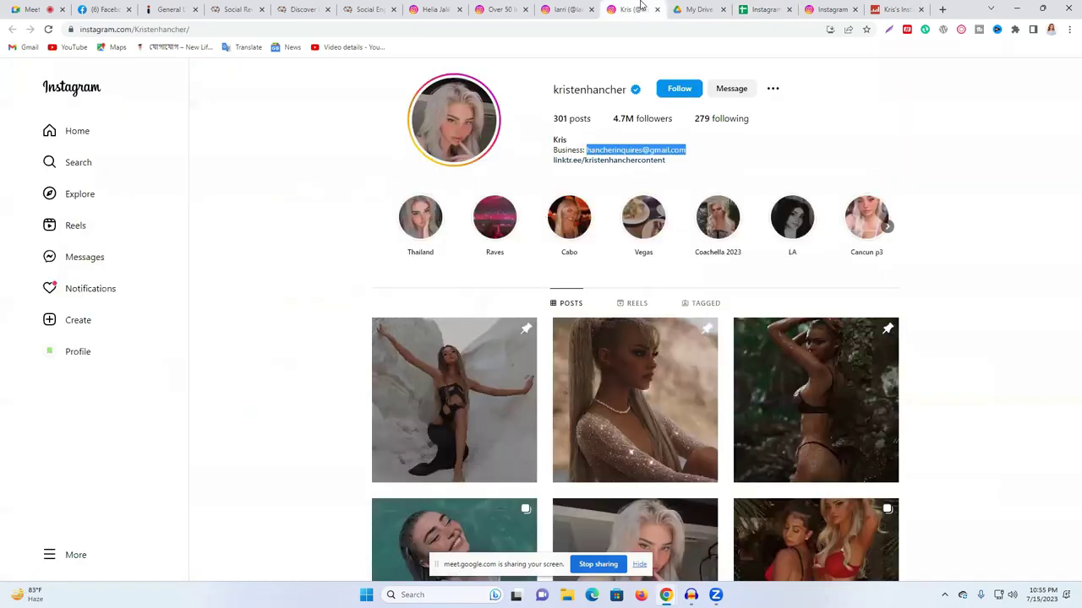
right_click(614, 163)
left_click(644, 174)
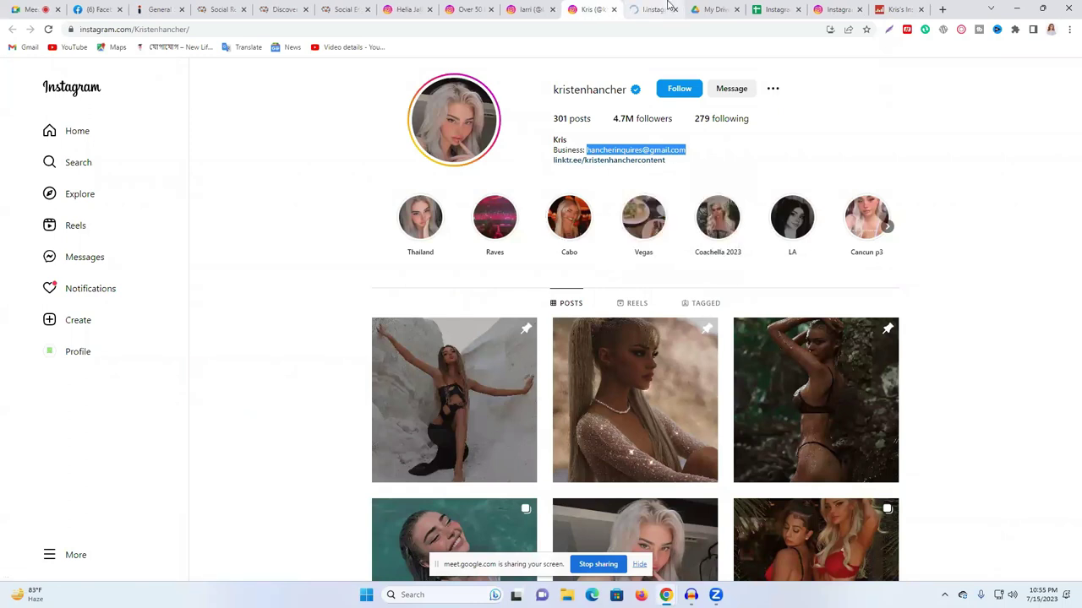
left_click(655, 9)
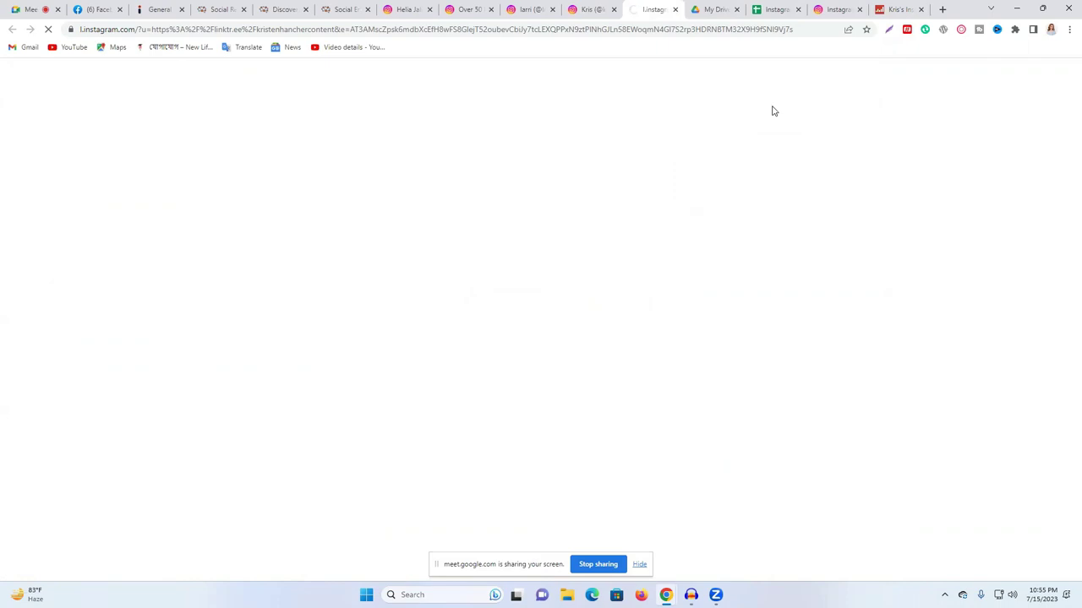
- Select the Instagram profile username and switch to the Facebook tab
left_click(594, 7)
left_click_drag(547, 90, 628, 93)
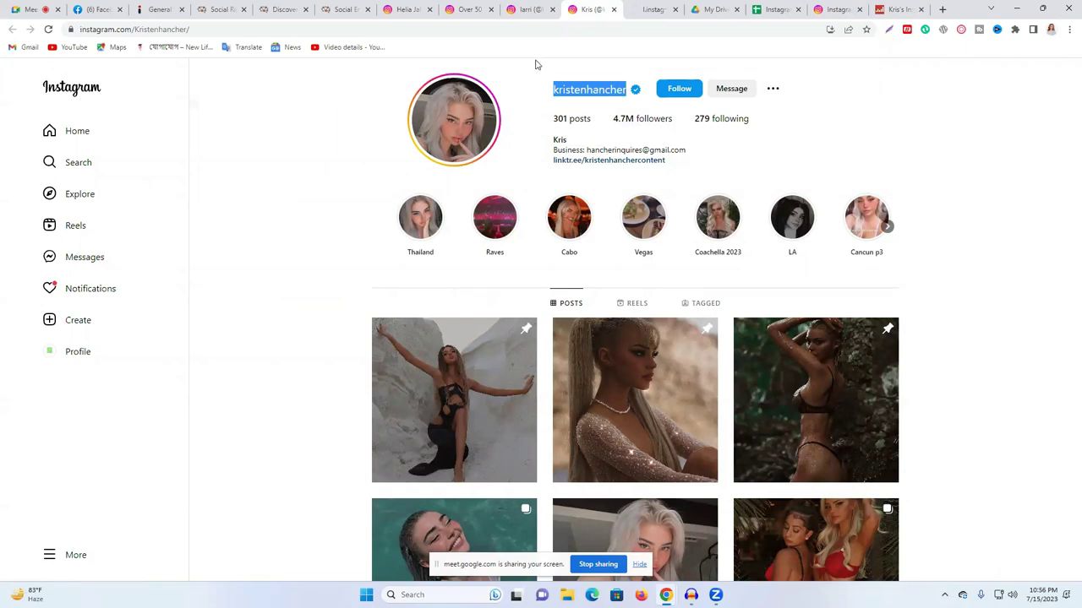
left_click(99, 7)
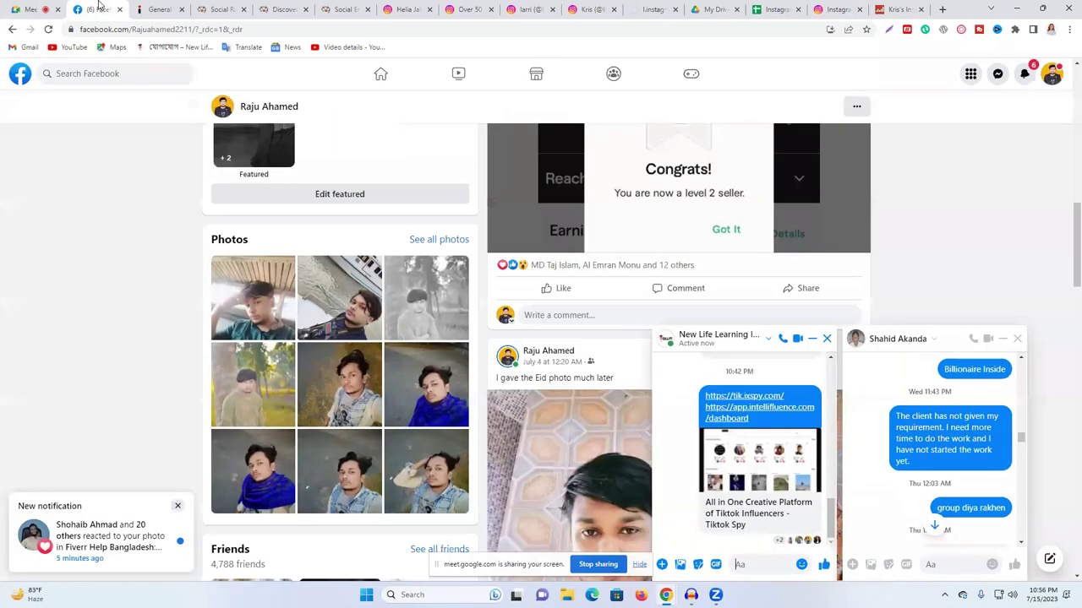
- Search Facebook for the pasted Instagram username and close both open chat windows
left_click(85, 79)
key("ctrl+v")
key("Return")
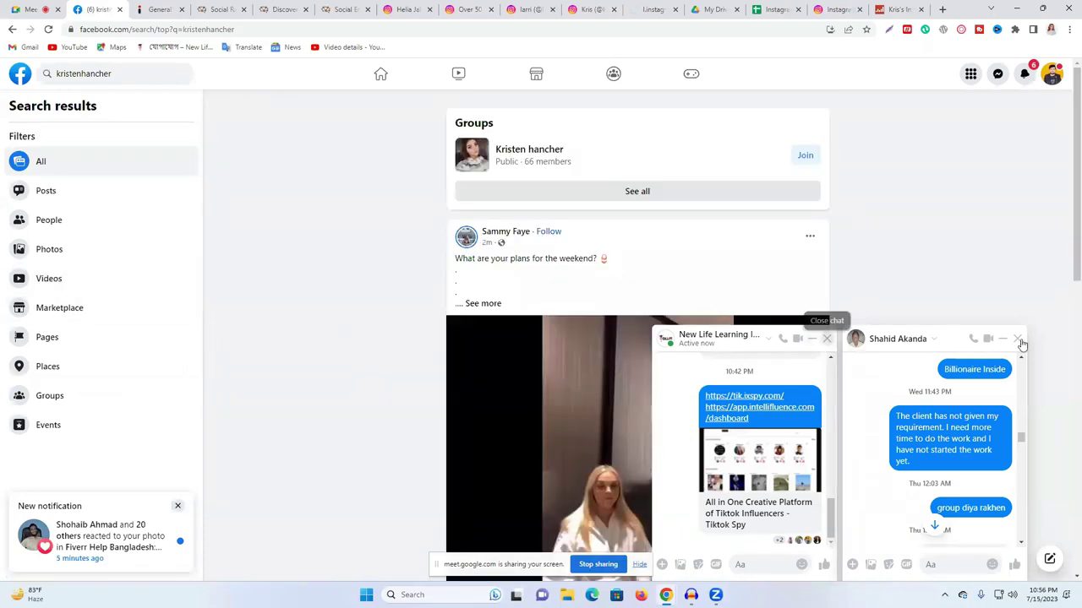
left_click(827, 338)
left_click(1019, 339)
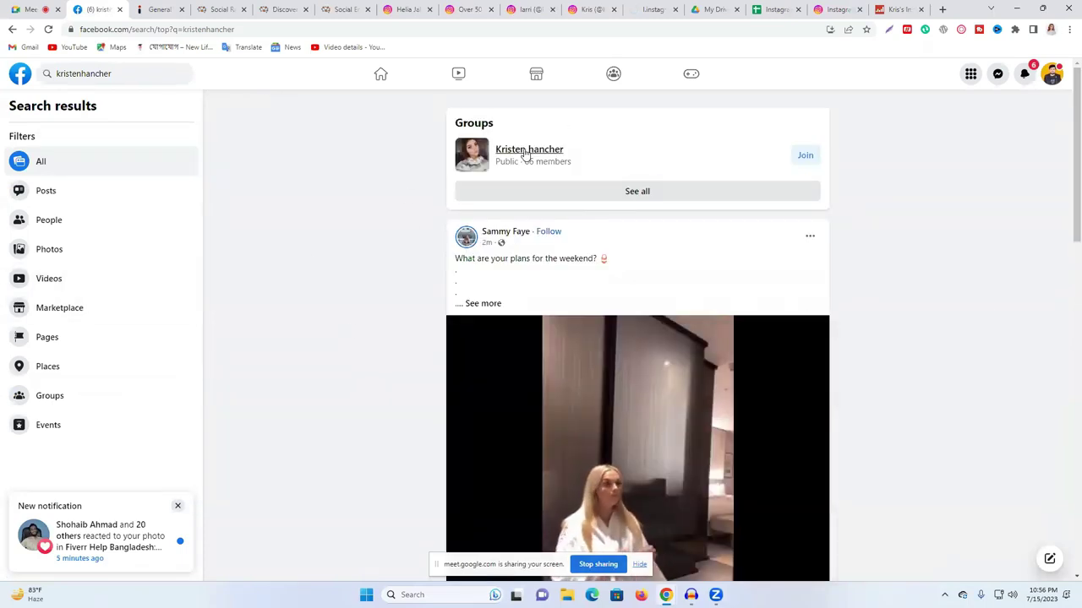
- Scroll the search results, open a post author's profile, and return to the results
mouse_move(569, 150)
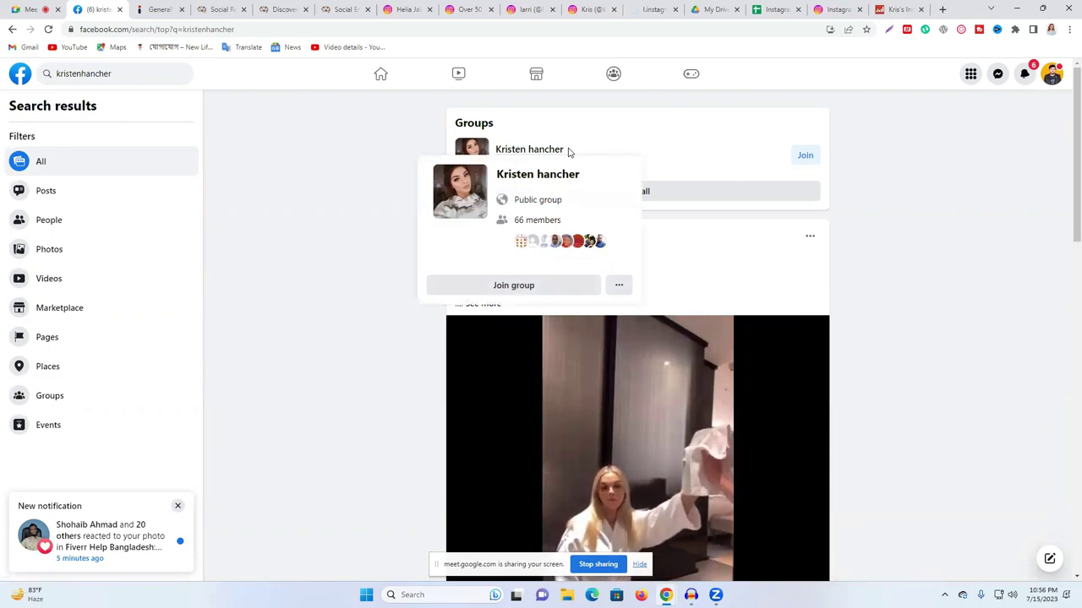
scroll(474, 235, "down", 3)
scroll(473, 235, "down", 4)
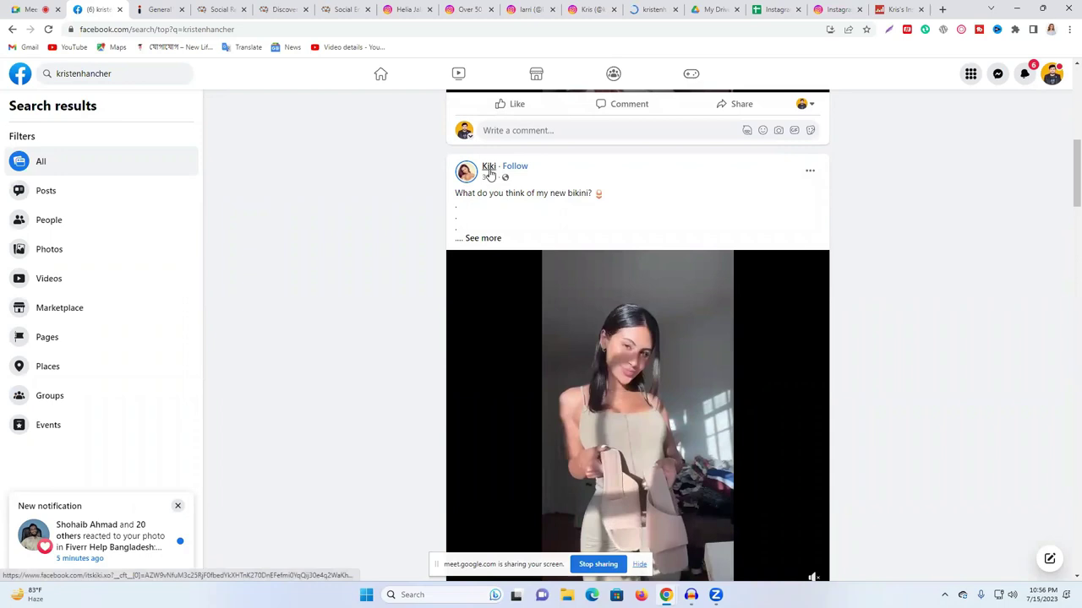
left_click(489, 168)
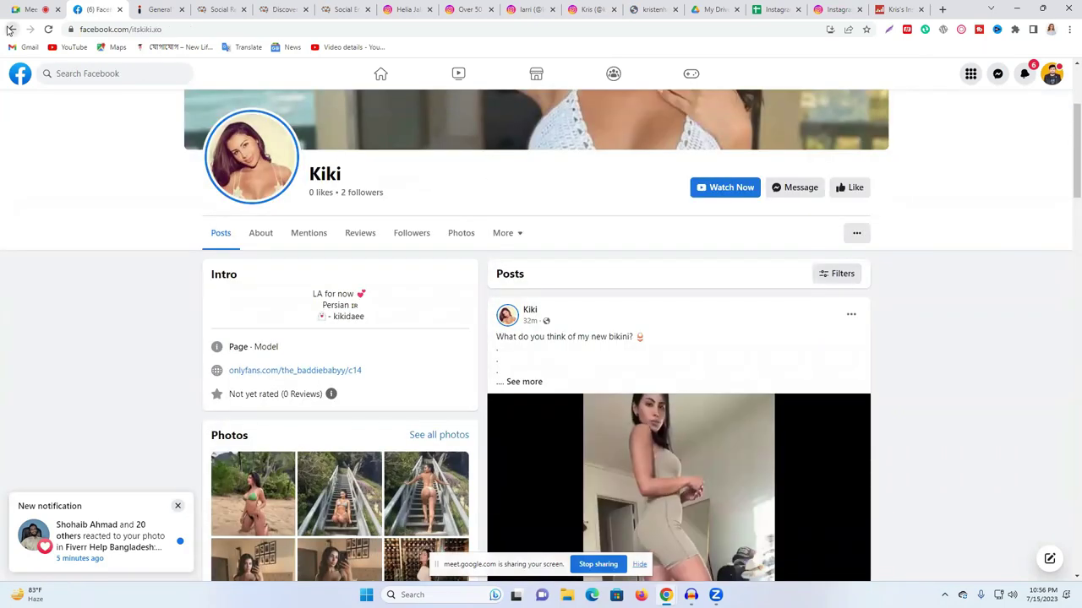
key("alt+Left")
- Copy the creator's display name from Social Blade and select the Facebook search text
left_click(901, 8)
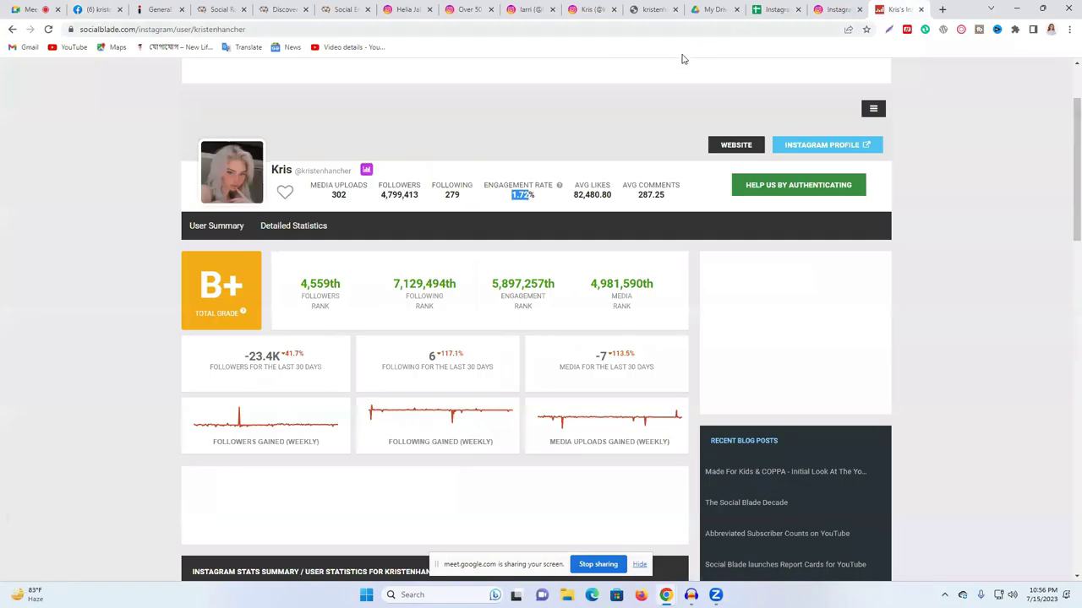
double_click(283, 171)
right_click(287, 170)
left_click(327, 181)
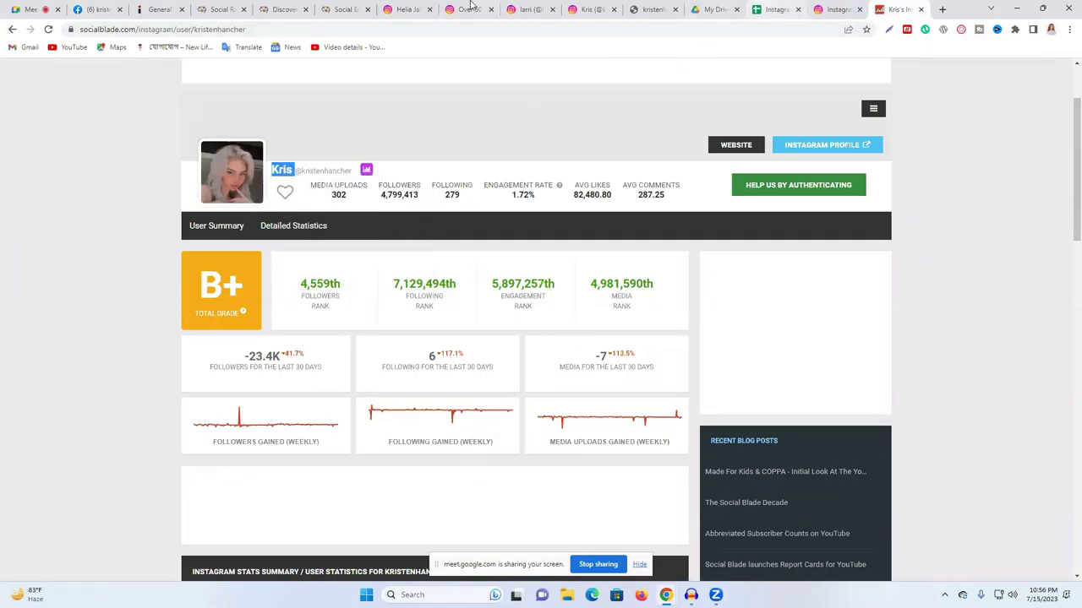
left_click(99, 9)
left_click(170, 76)
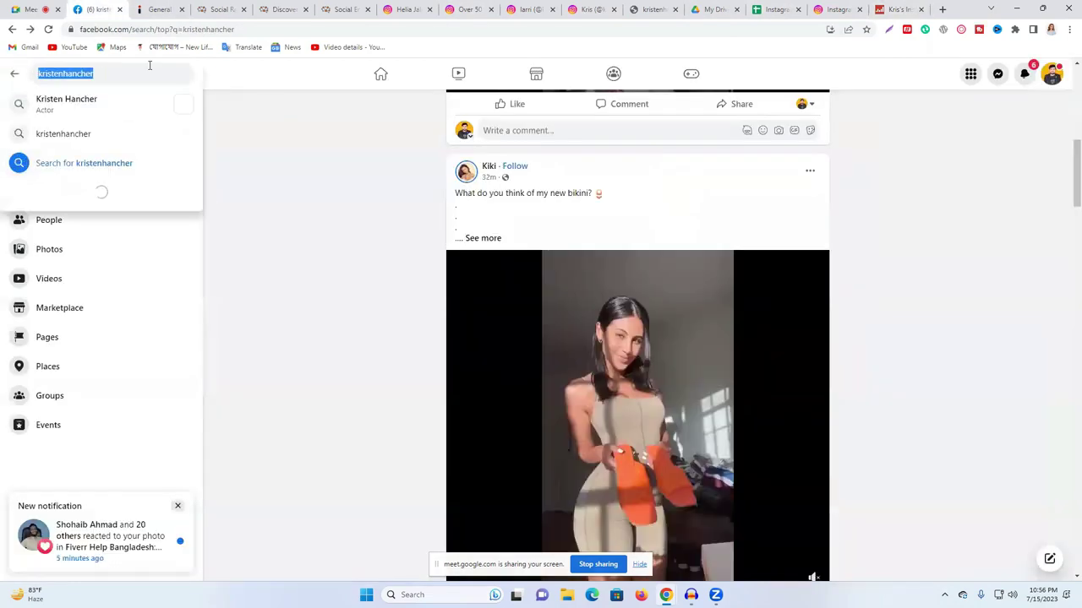
- Search Facebook for the creator's first name and filter results to People
key("ctrl+v")
key("Return")
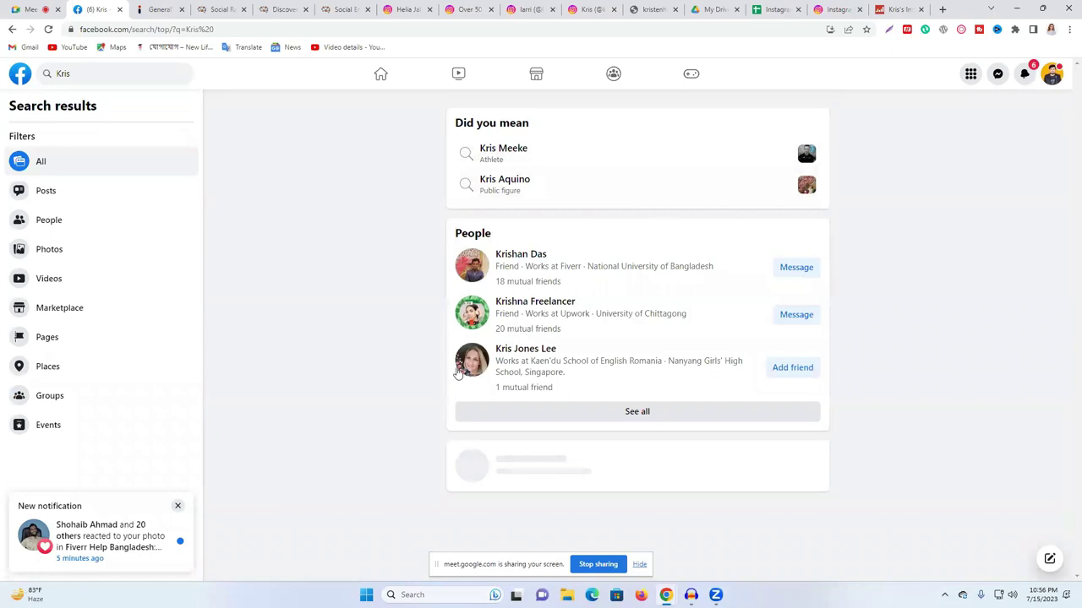
left_click(66, 222)
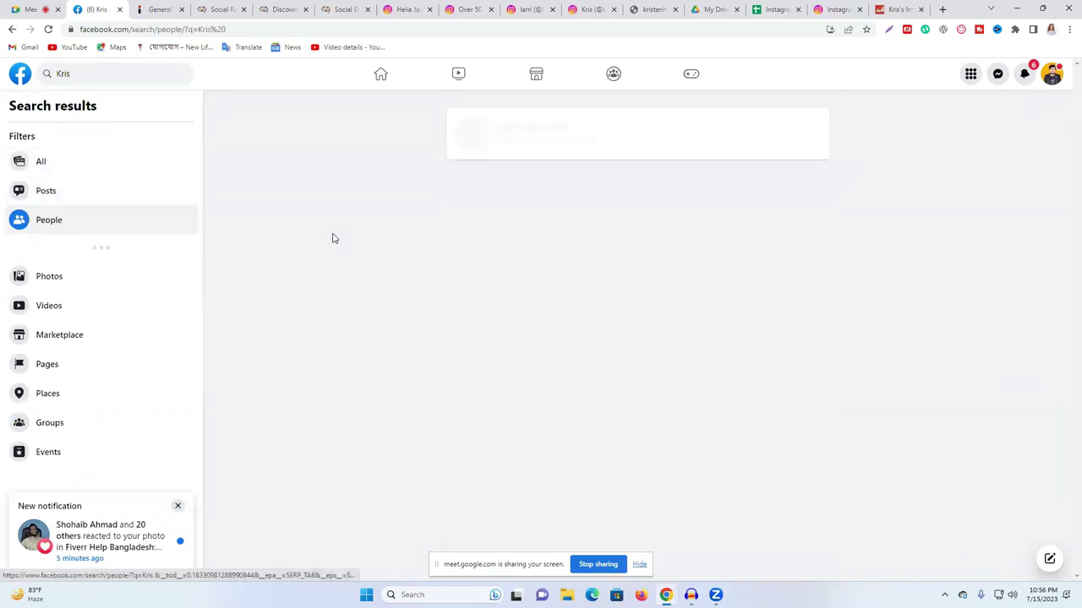
scroll(770, 239, "down", 14)
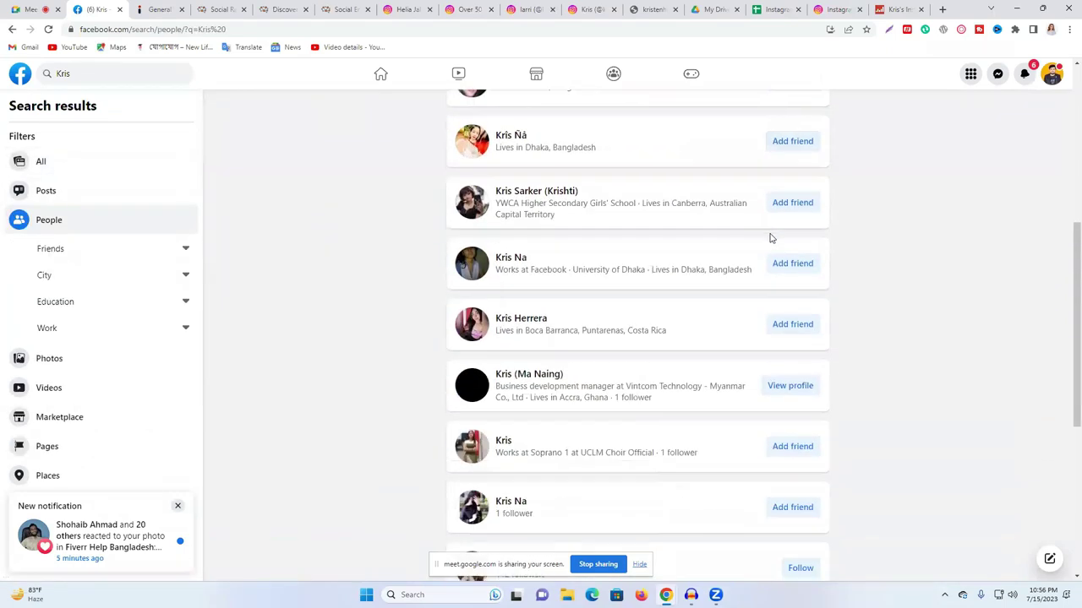
scroll(770, 238, "down", 2)
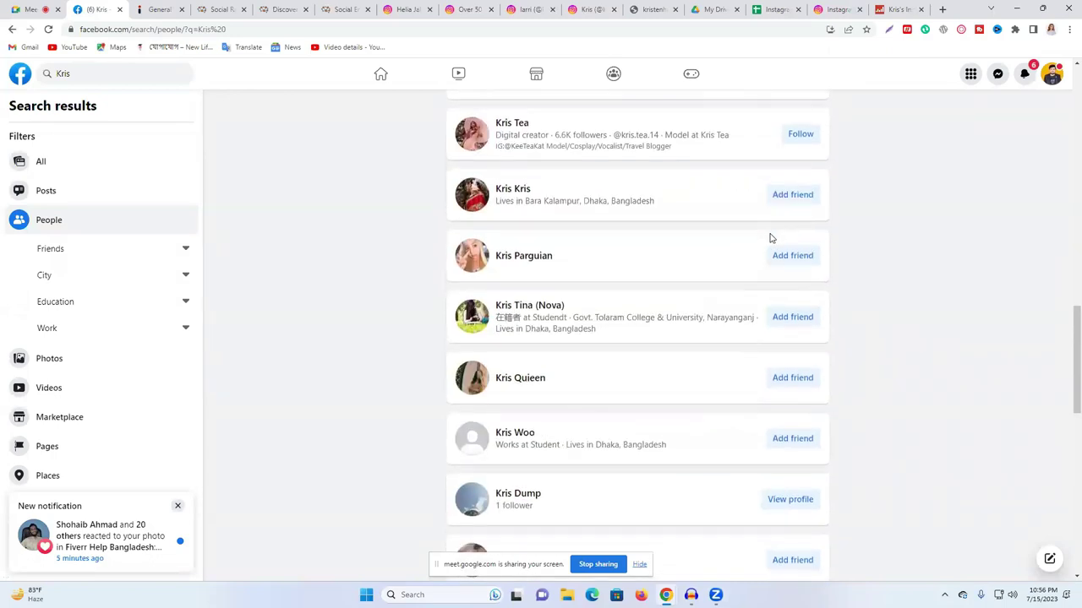
scroll(770, 238, "up", 10)
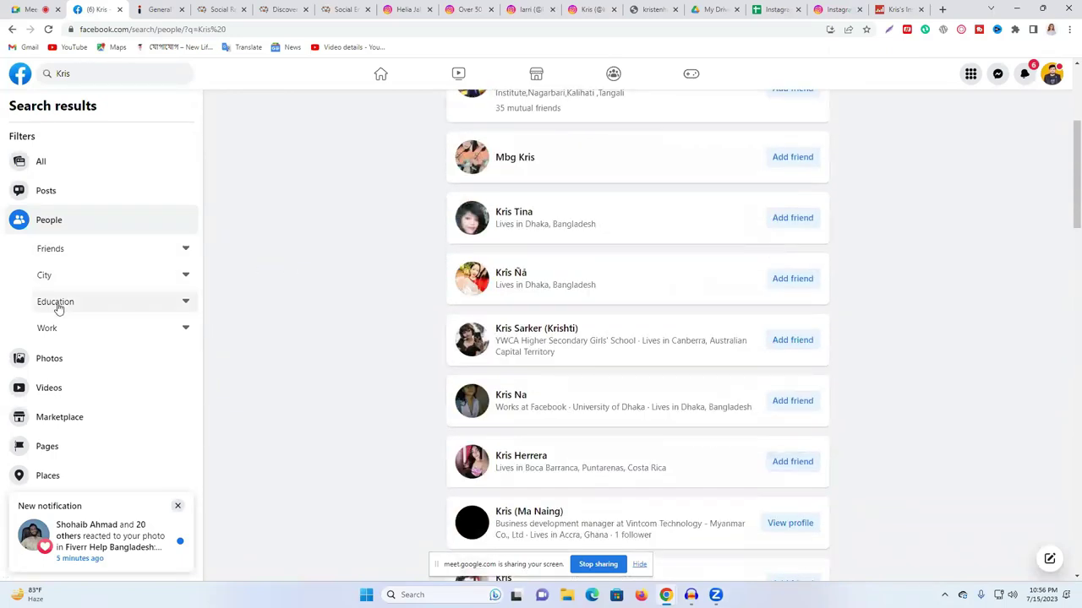
scroll(53, 505, "down", 1)
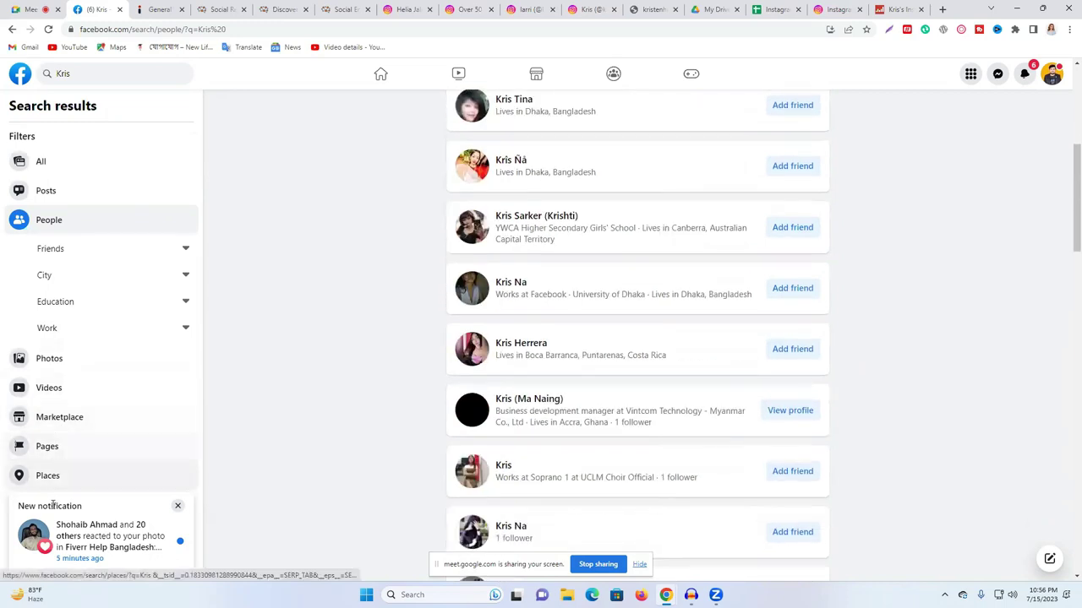
- Dismiss the notification popups, filter results to Pages, and preview the top page
left_click(177, 507)
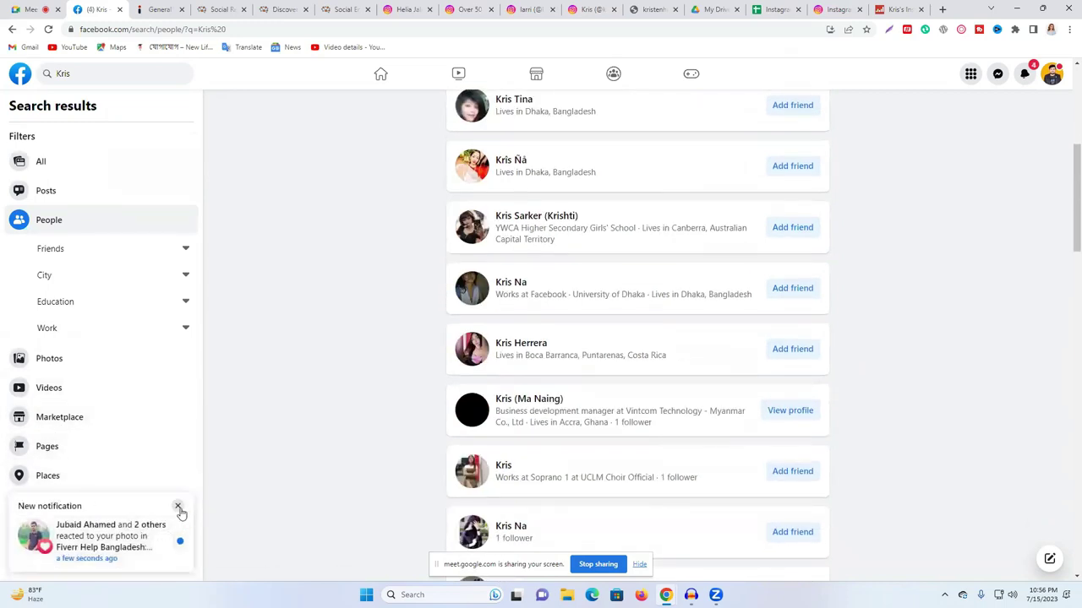
left_click(179, 508)
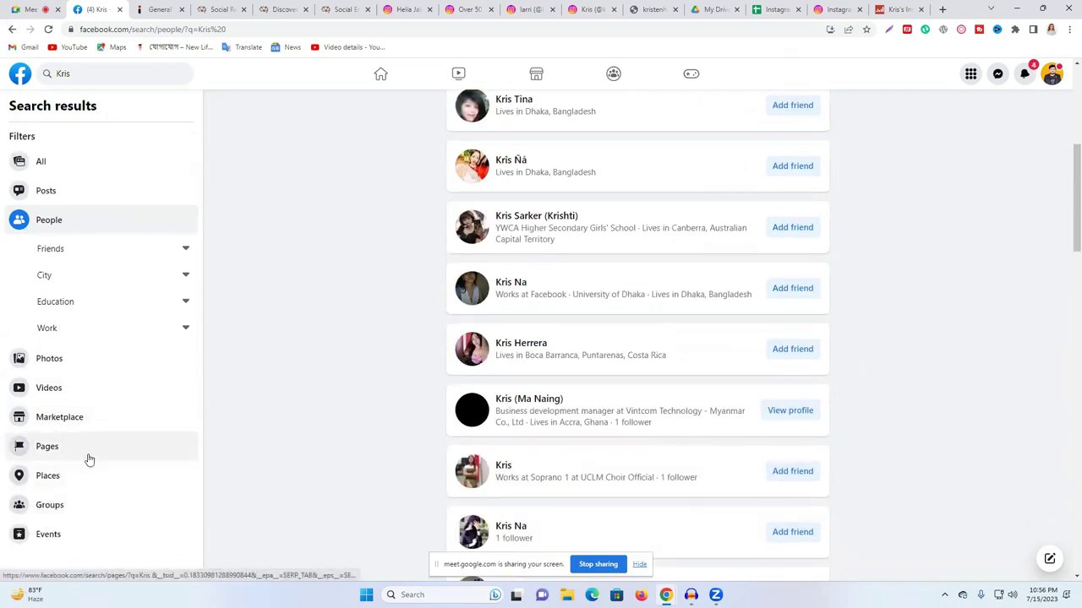
left_click(87, 449)
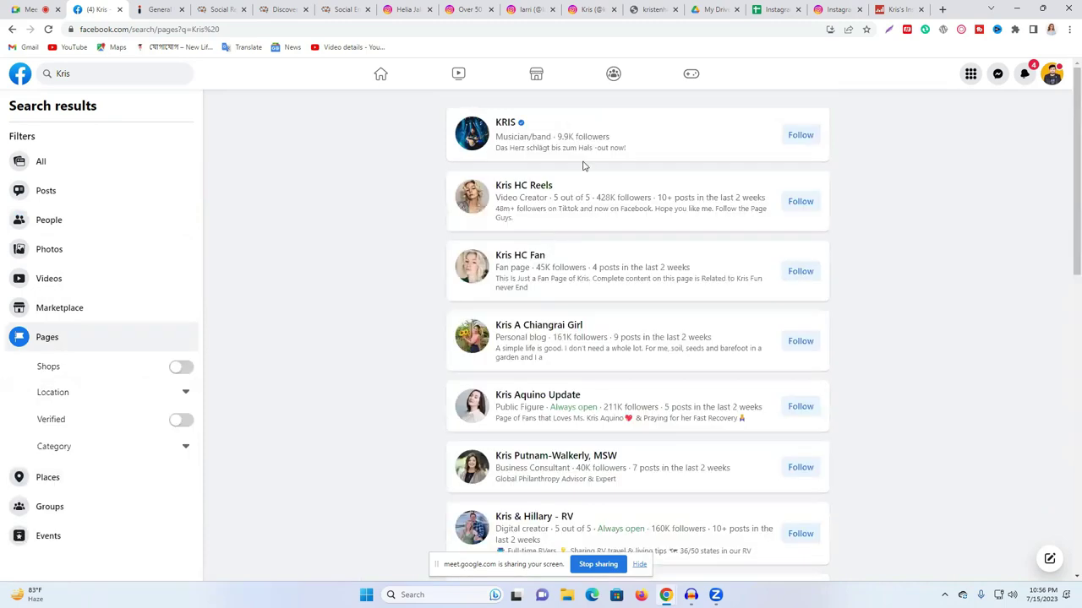
left_click(511, 125)
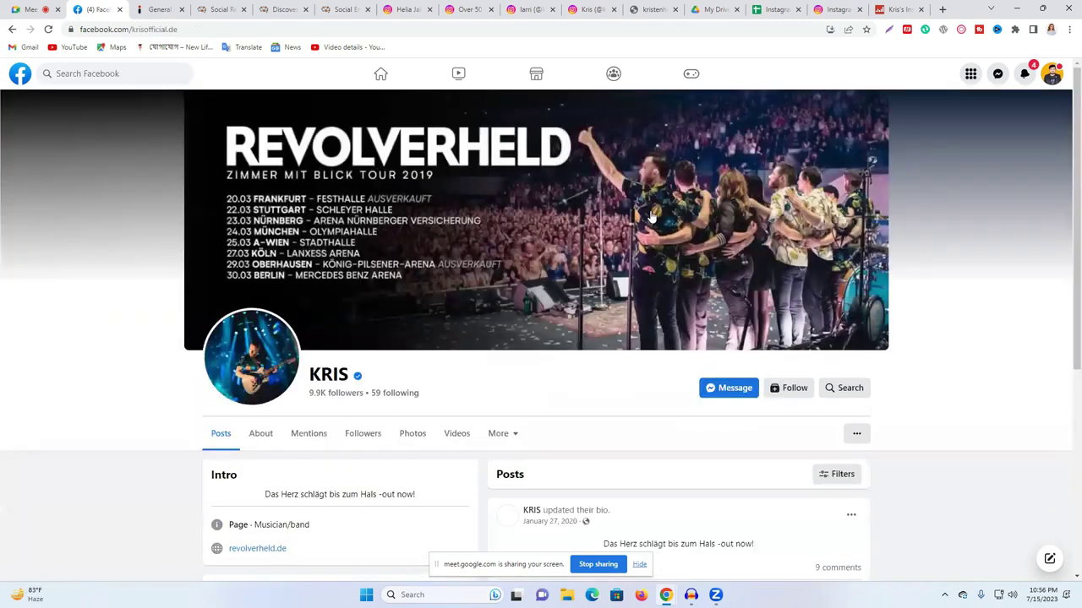
key("alt+Left")
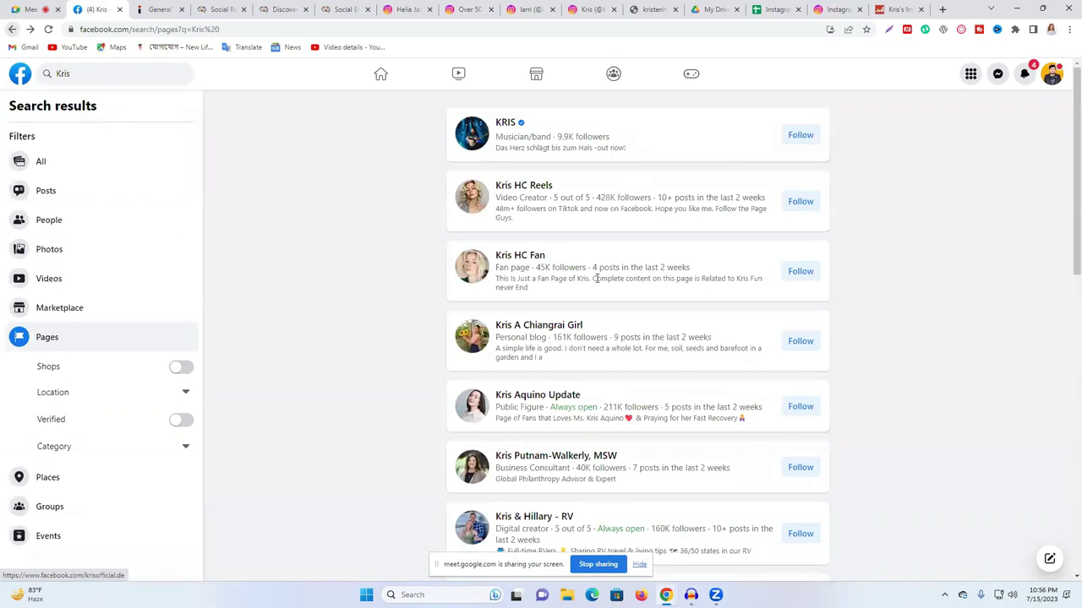
mouse_move(522, 191)
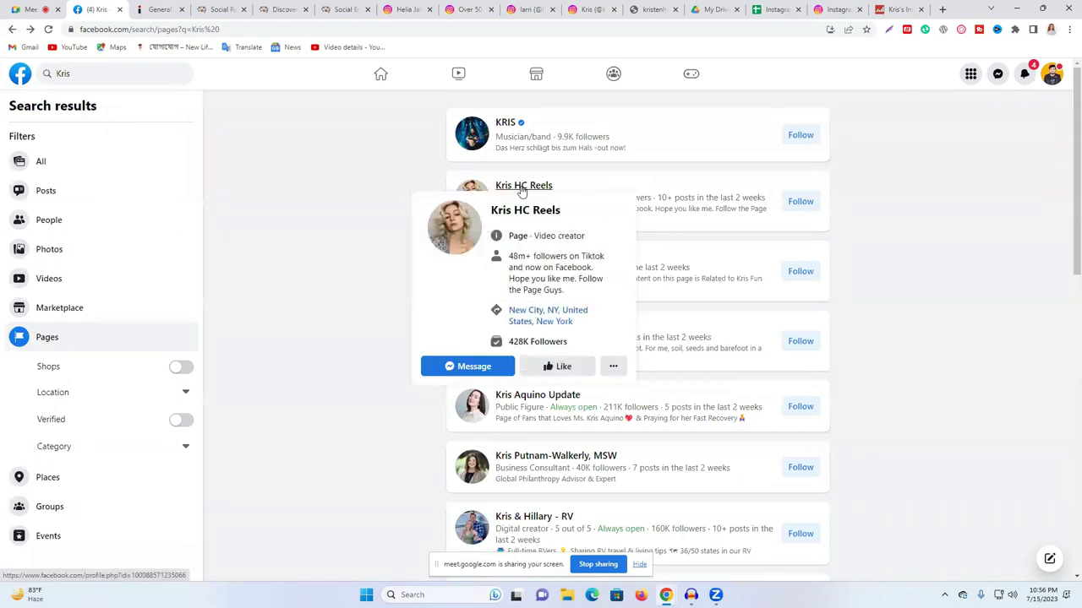